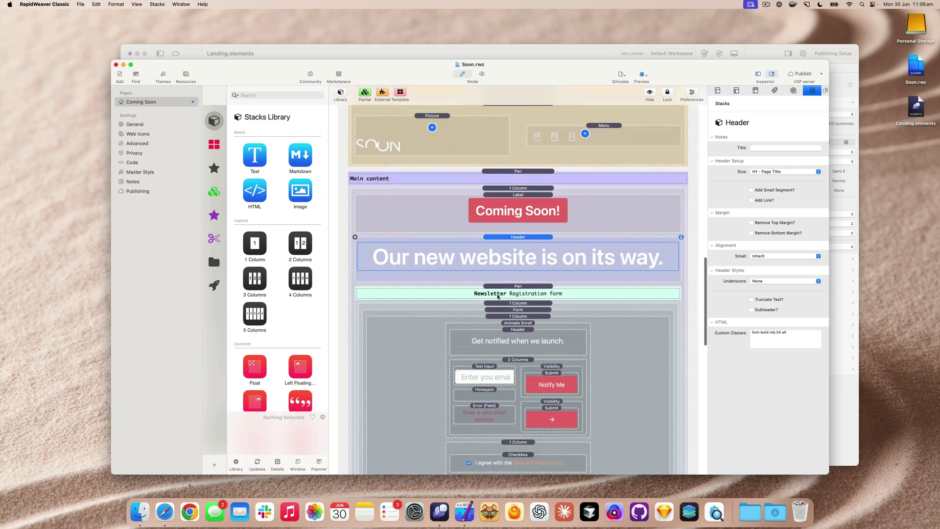
# - Switch to RapidWeaver Classic's Soon.rwc project at its Site Style + Swatches section
pyautogui.press('super+Tab')
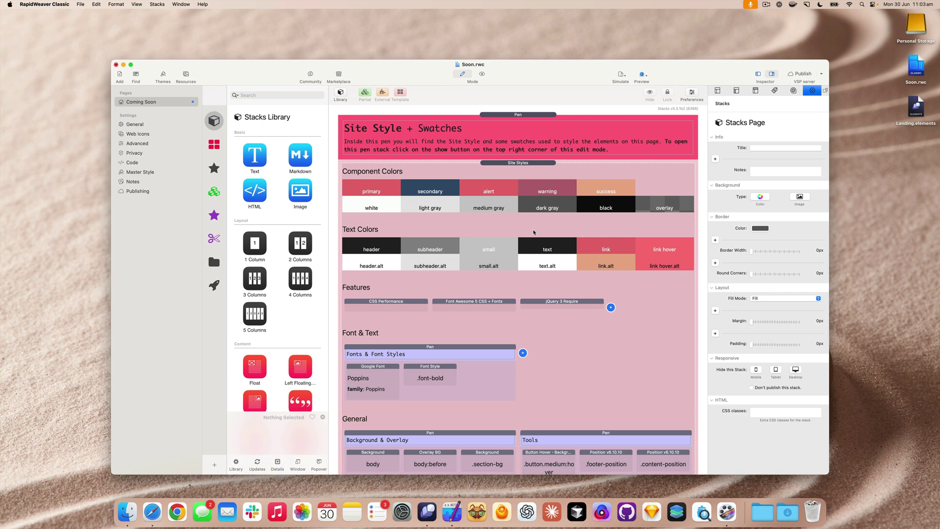
pyautogui.scroll(-1, 516, 246)
pyautogui.scroll(1, 515, 247)
pyautogui.scroll(-10, 516, 250)
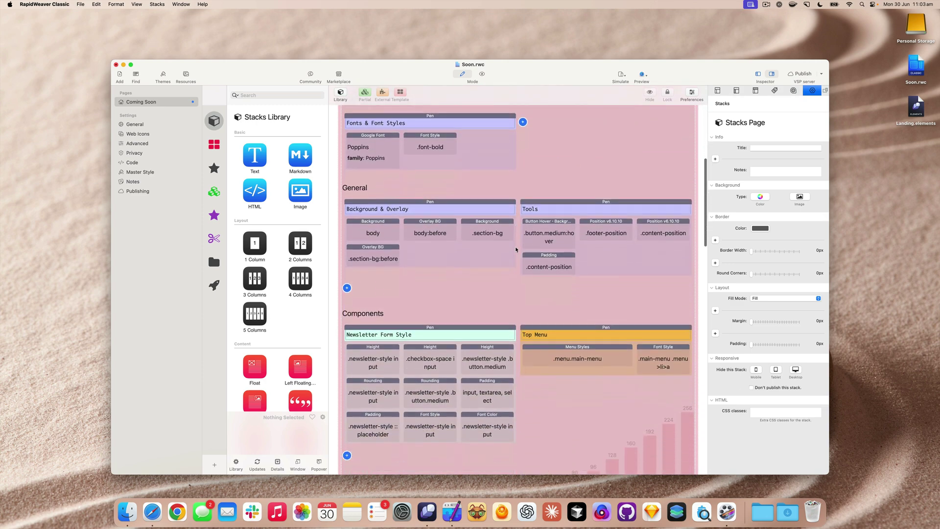
pyautogui.scroll(3, 515, 250)
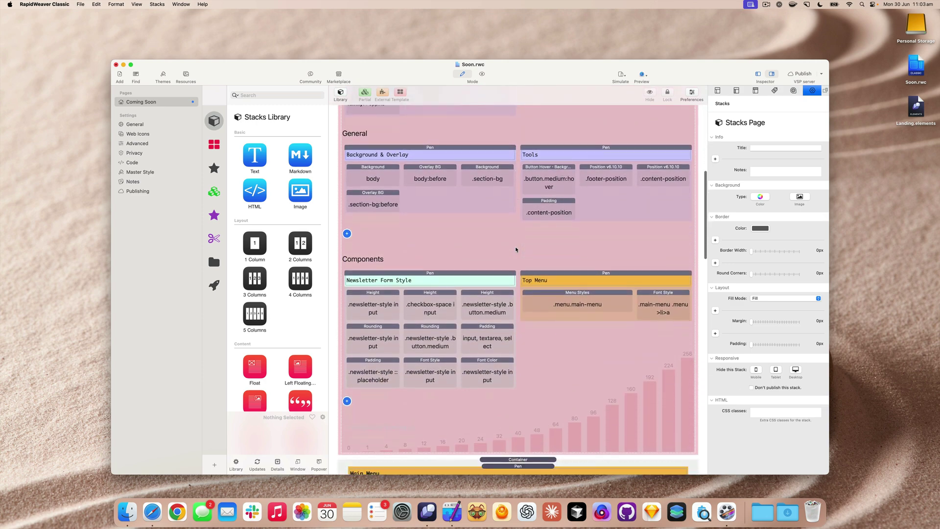
pyautogui.scroll(5, 515, 250)
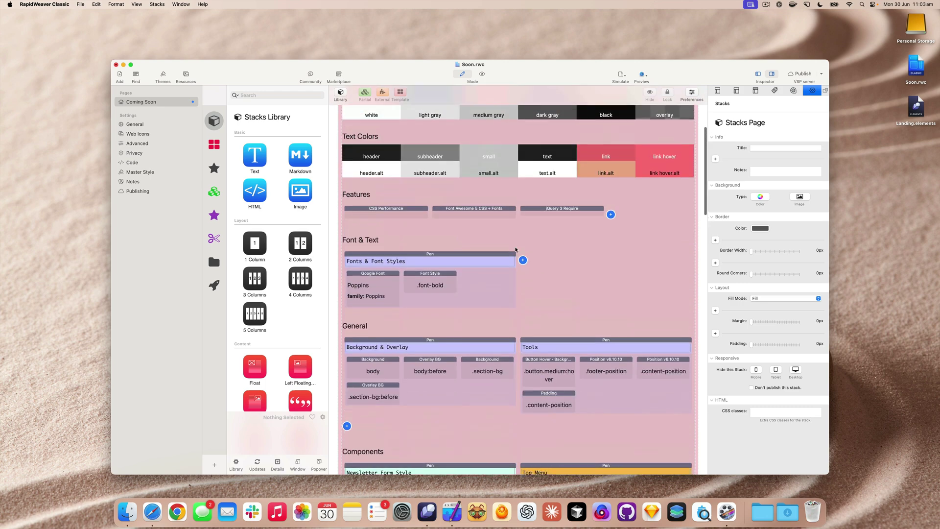
pyautogui.scroll(-15, 546, 260)
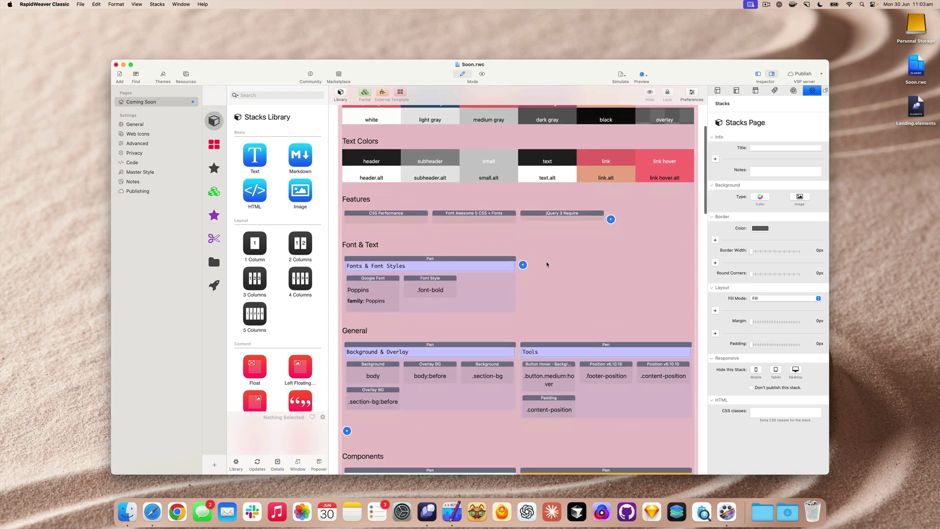
pyautogui.scroll(-5, 547, 263)
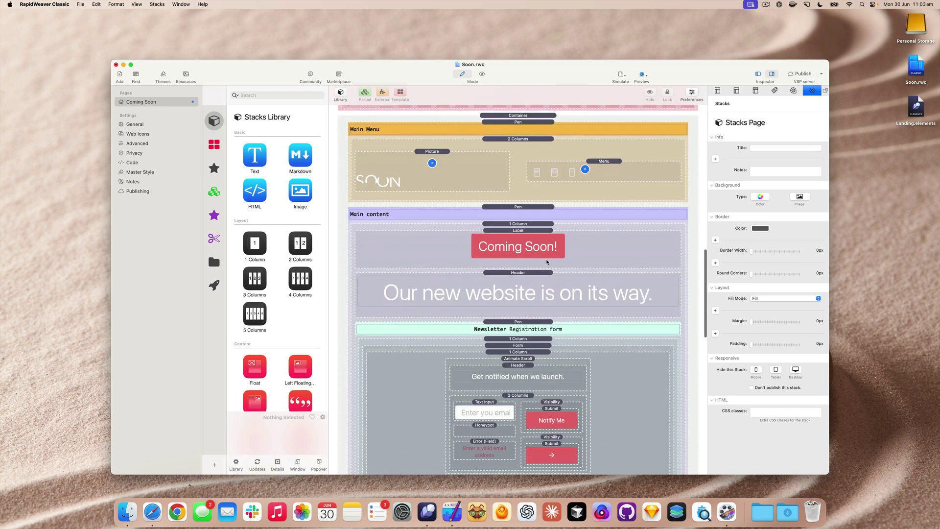
pyautogui.scroll(-7, 628, 329)
pyautogui.scroll(6, 514, 245)
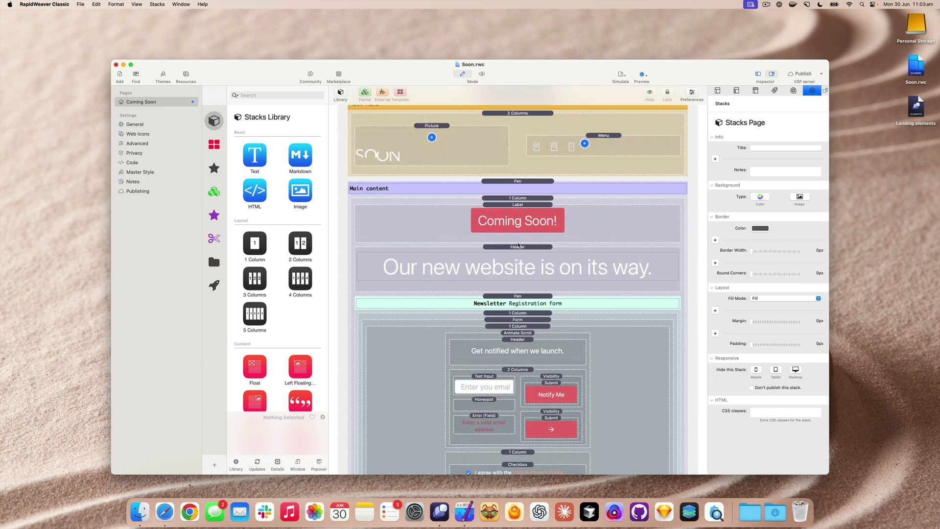
pyautogui.scroll(12, 559, 193)
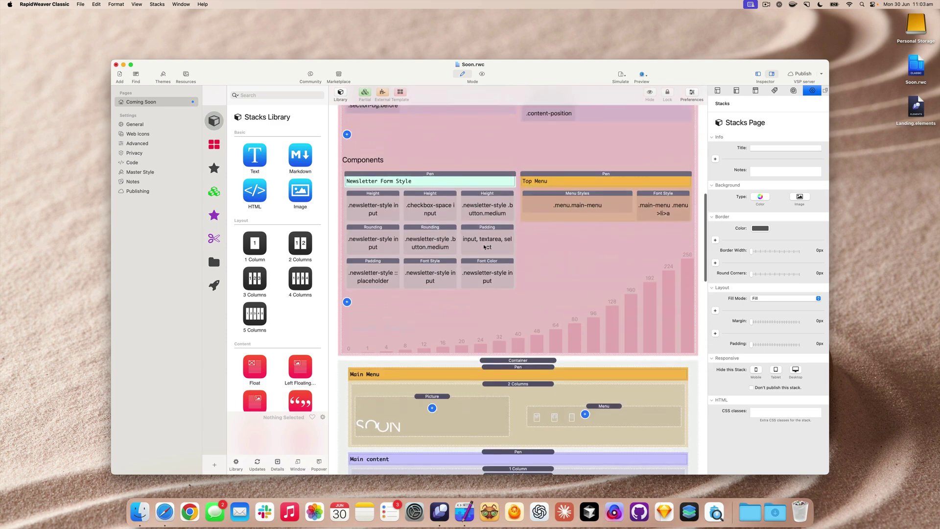
# - Preview the Coming Soon page in Safari from 127.0.0.1
pyautogui.click(642, 75)
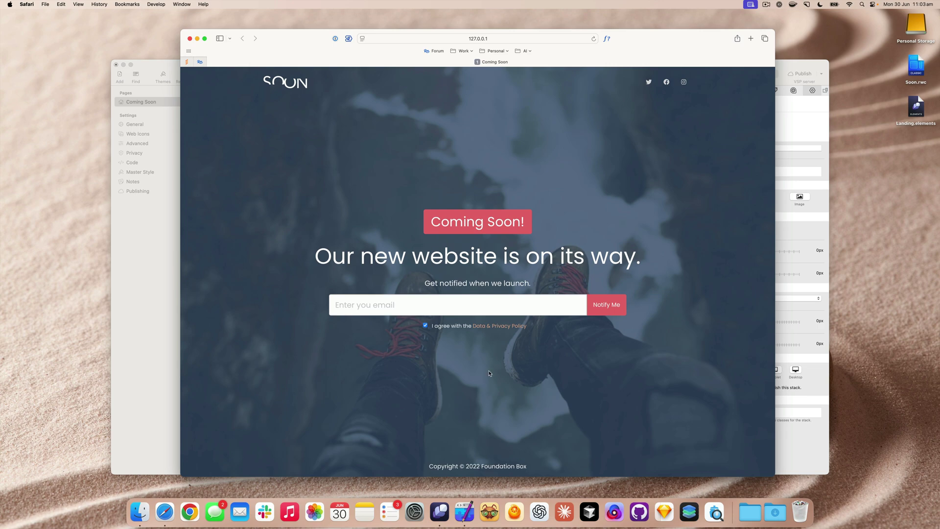
pyautogui.press('super+h')
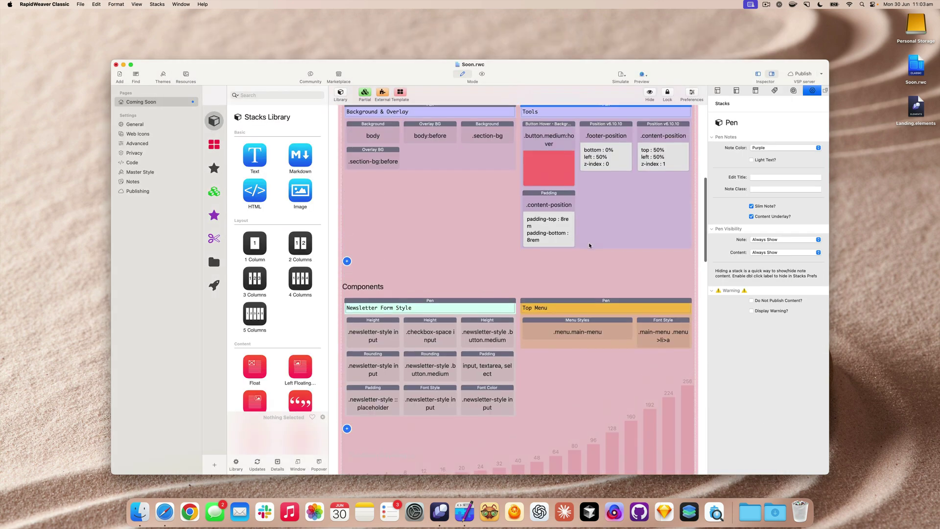
pyautogui.scroll(-15, 588, 245)
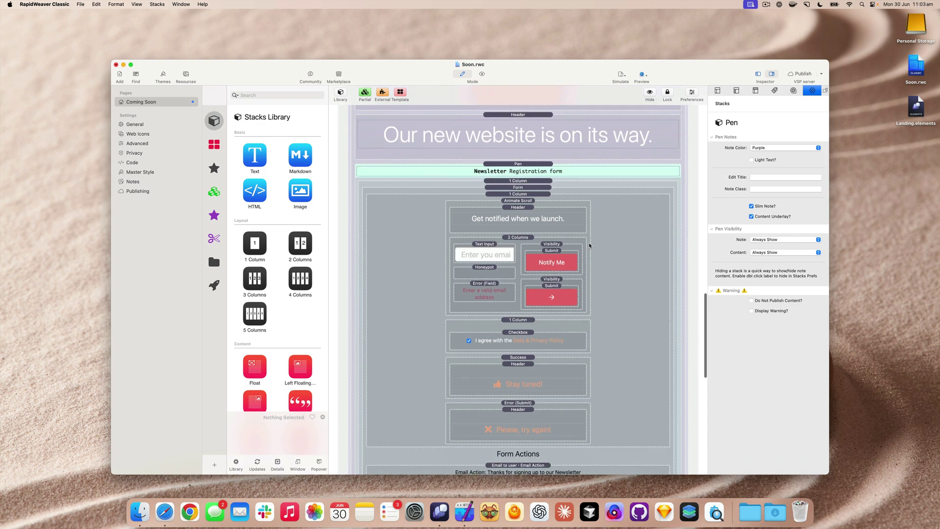
pyautogui.scroll(-10, 589, 246)
pyautogui.scroll(6, 589, 246)
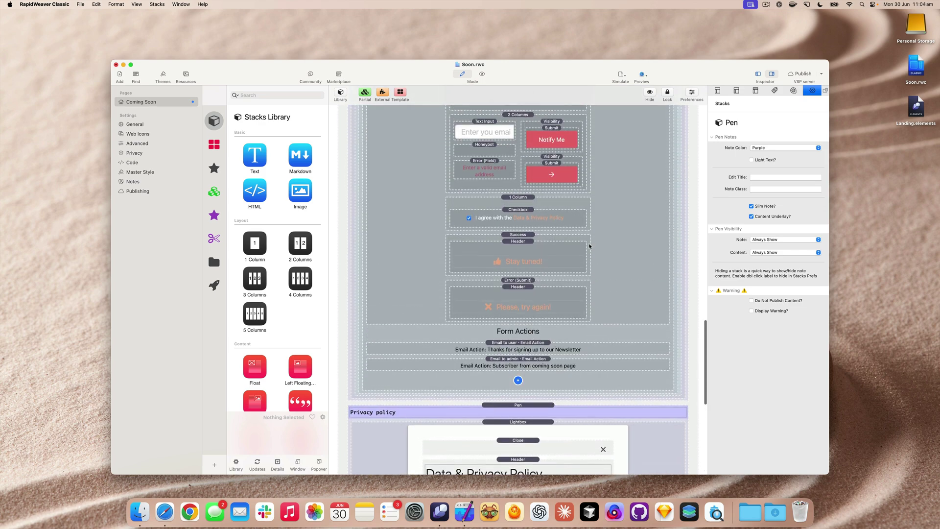
pyautogui.scroll(15, 589, 245)
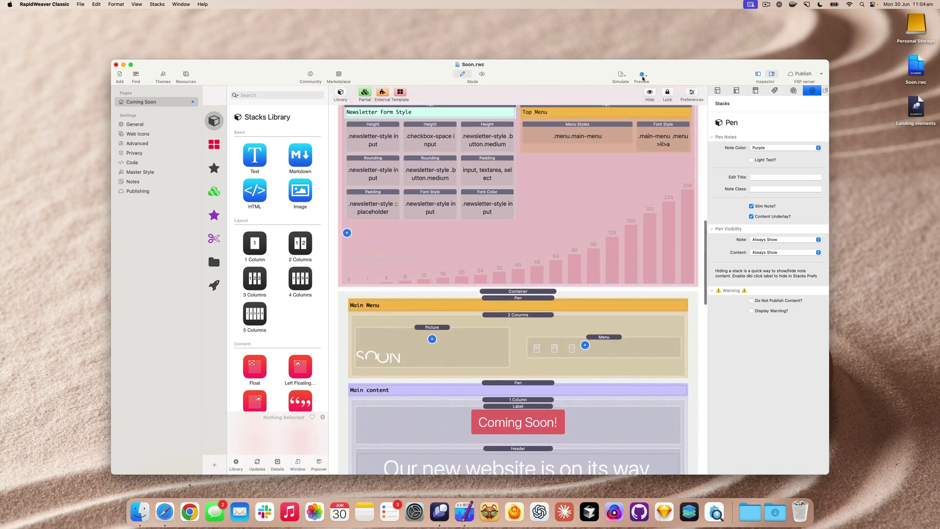
pyautogui.scroll(10, 621, 149)
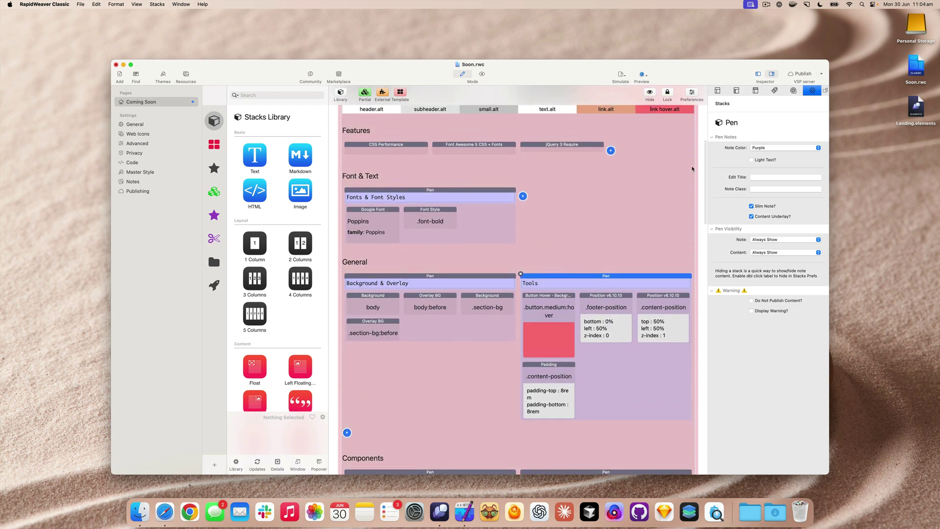
pyautogui.scroll(5, 563, 164)
pyautogui.scroll(-3, 563, 164)
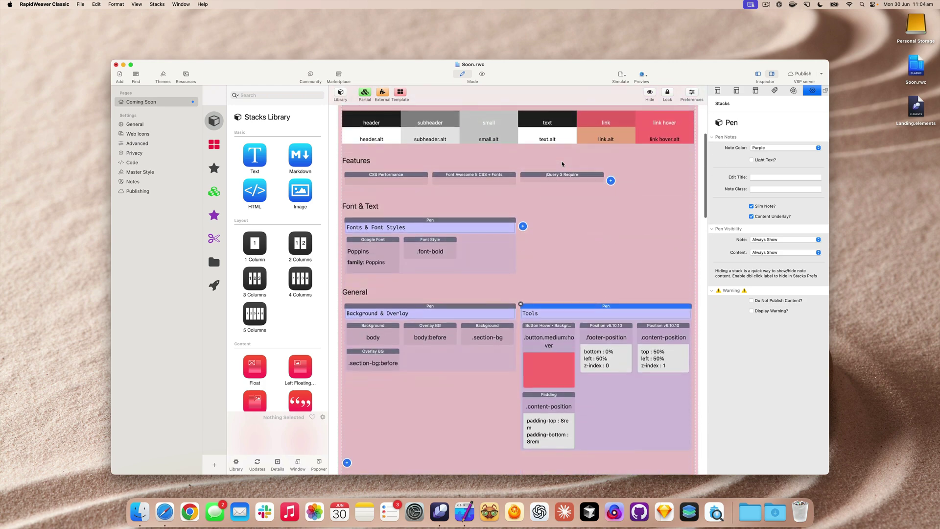
pyautogui.click(642, 75)
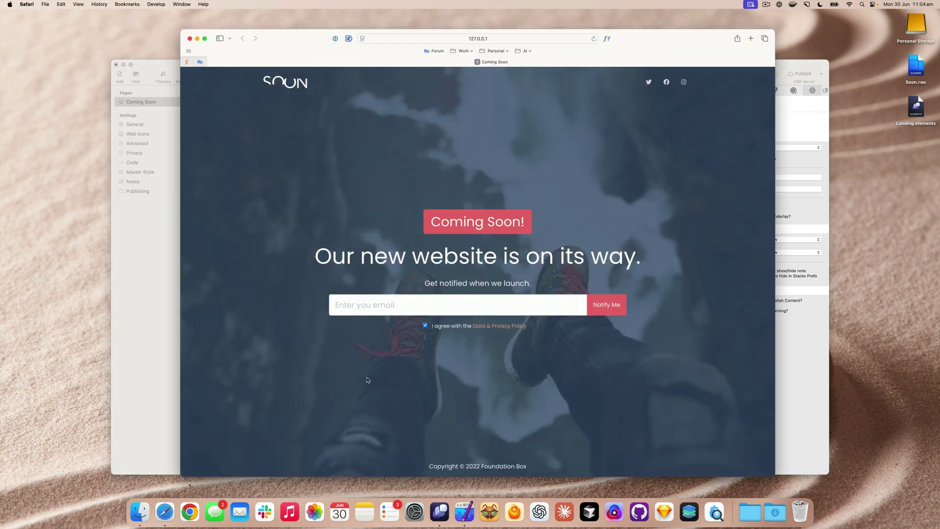
pyautogui.moveTo(313, 255); pyautogui.dragTo(661, 251)
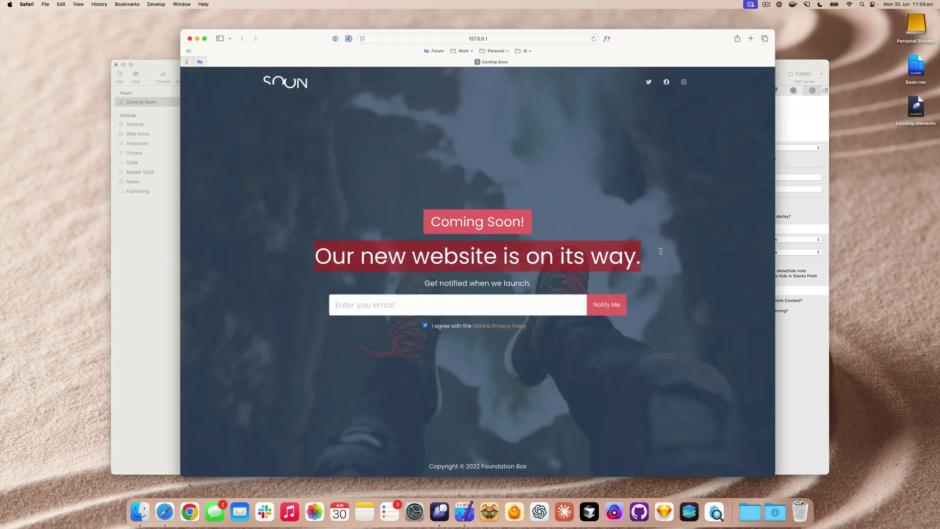
# - Return to the project editor and select the Coming Soon label and single-column stacks
pyautogui.click(805, 397)
pyautogui.scroll(-10, 539, 309)
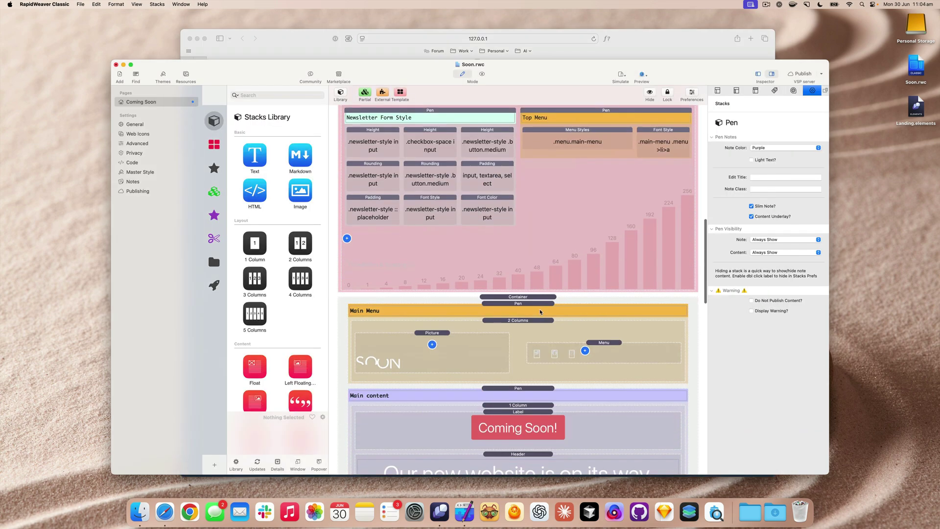
pyautogui.scroll(-5, 539, 309)
pyautogui.click(568, 227)
pyautogui.scroll(-2, 576, 229)
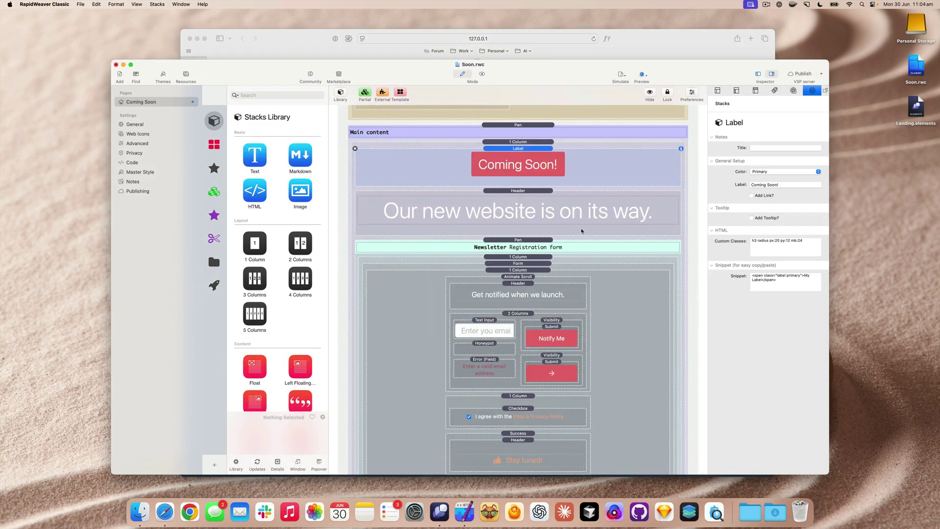
pyautogui.click(529, 141)
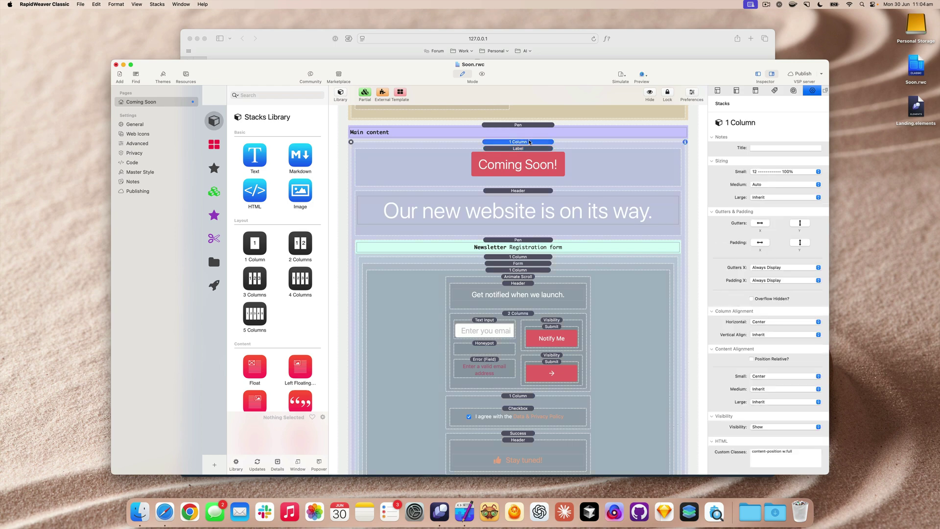
# - Select the outer container stack and highlight its section-bg custom class value
pyautogui.scroll(2, 531, 143)
pyautogui.scroll(4, 533, 145)
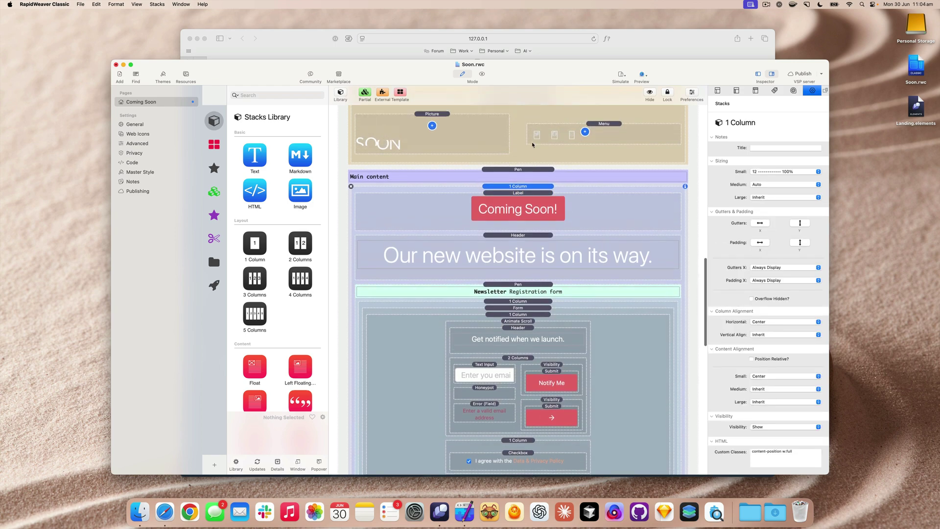
pyautogui.click(534, 147)
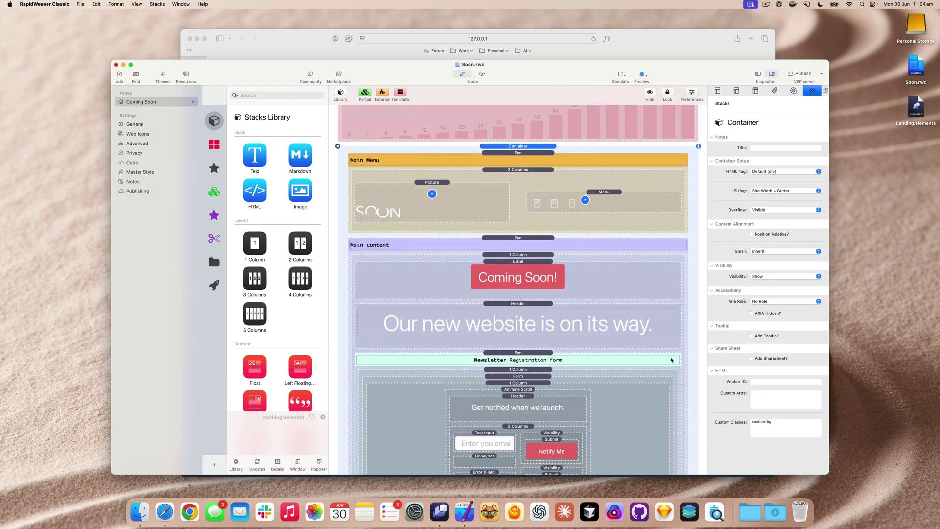
pyautogui.tripleClick(783, 422)
pyautogui.scroll(5, 522, 301)
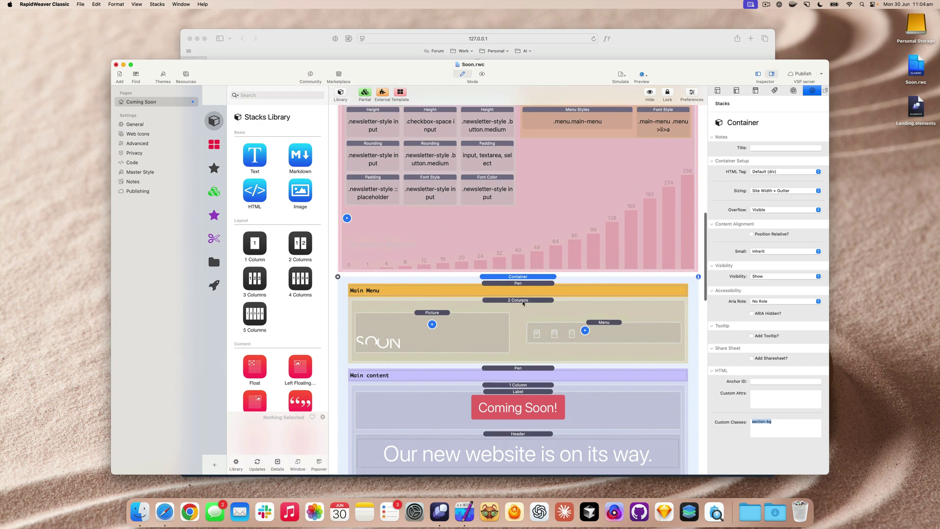
pyautogui.scroll(4, 523, 302)
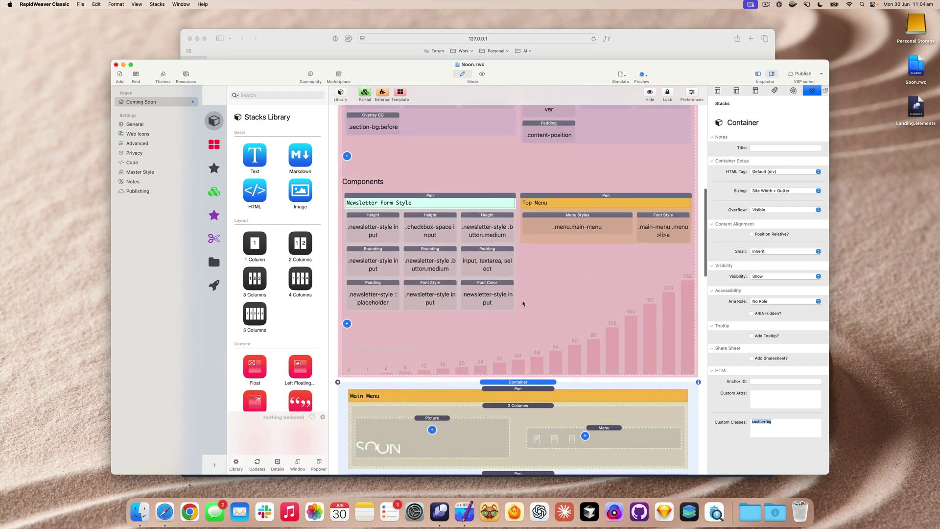
pyautogui.scroll(-7, 523, 303)
pyautogui.scroll(-13, 522, 303)
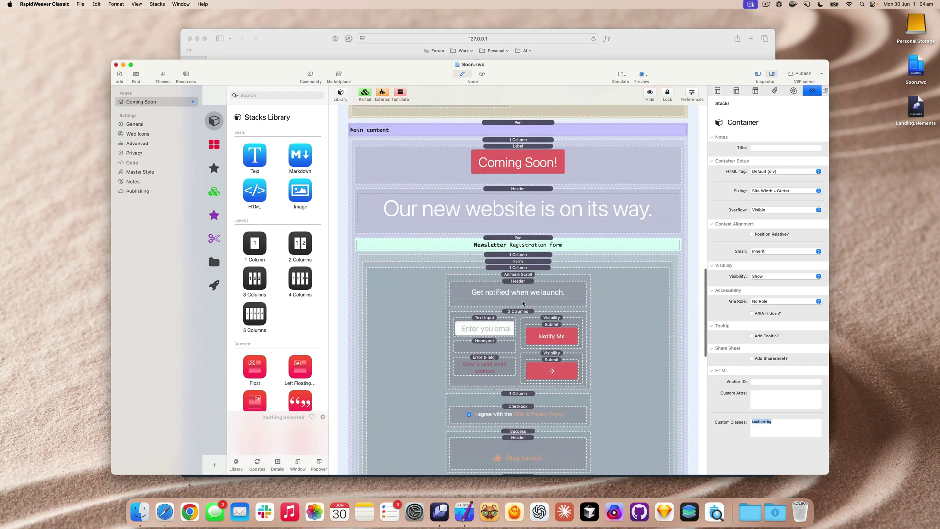
pyautogui.scroll(20, 523, 303)
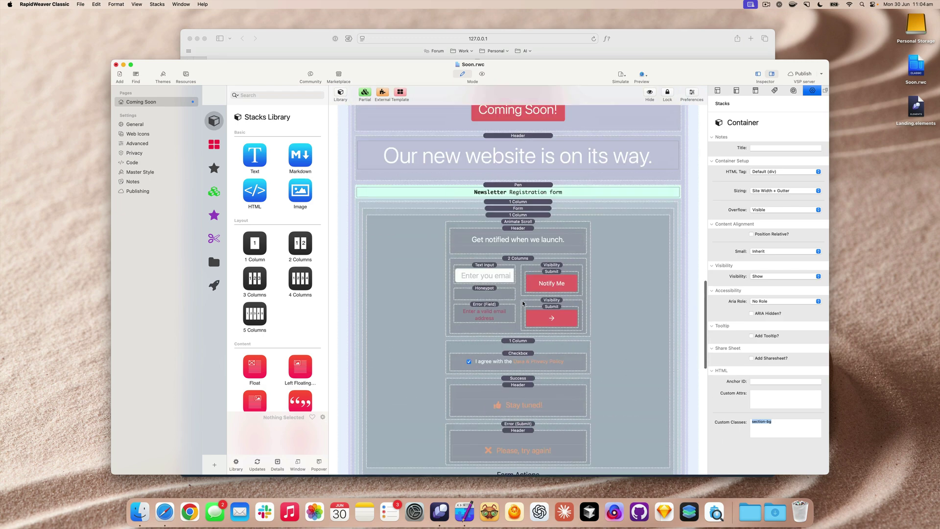
pyautogui.scroll(7, 523, 303)
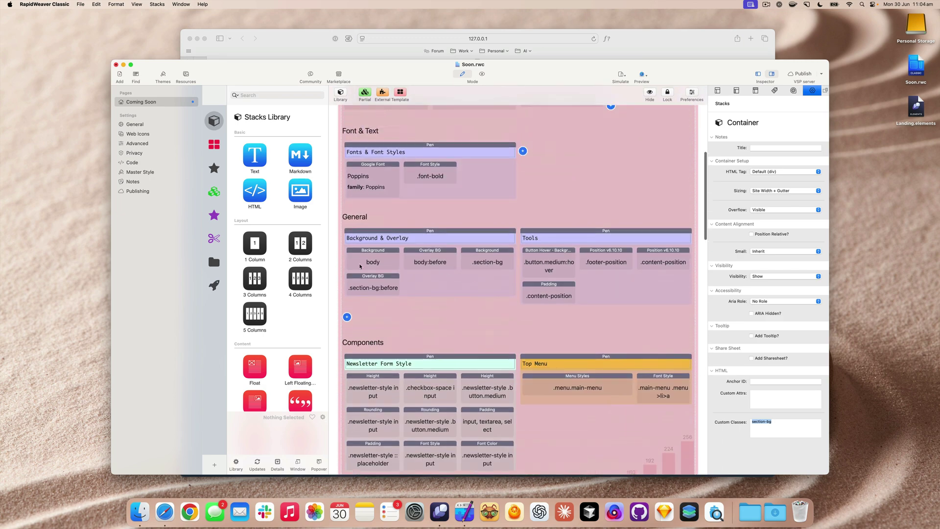
# - Inspect the Overlay BG, body background, section-bg and body:before overlay style stacks
pyautogui.click(406, 264)
pyautogui.click(382, 264)
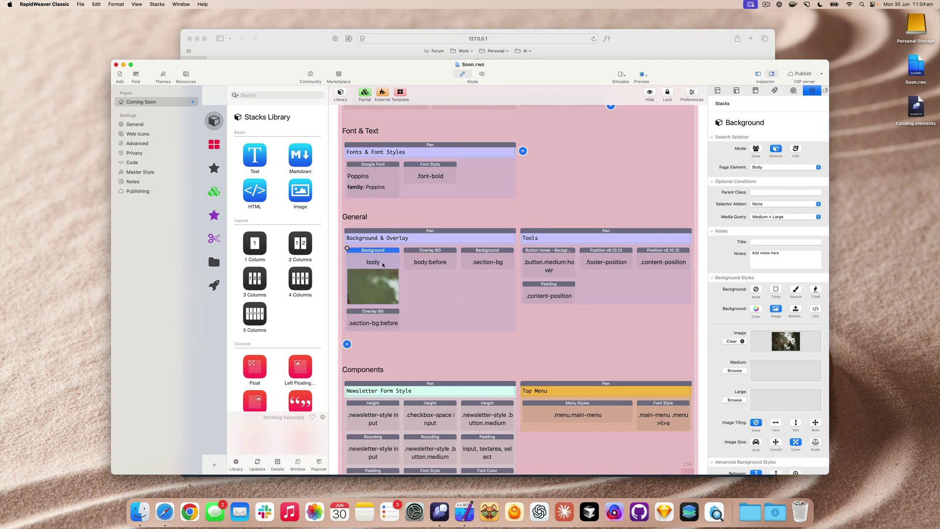
pyautogui.scroll(9, 580, 199)
pyautogui.scroll(-8, 548, 295)
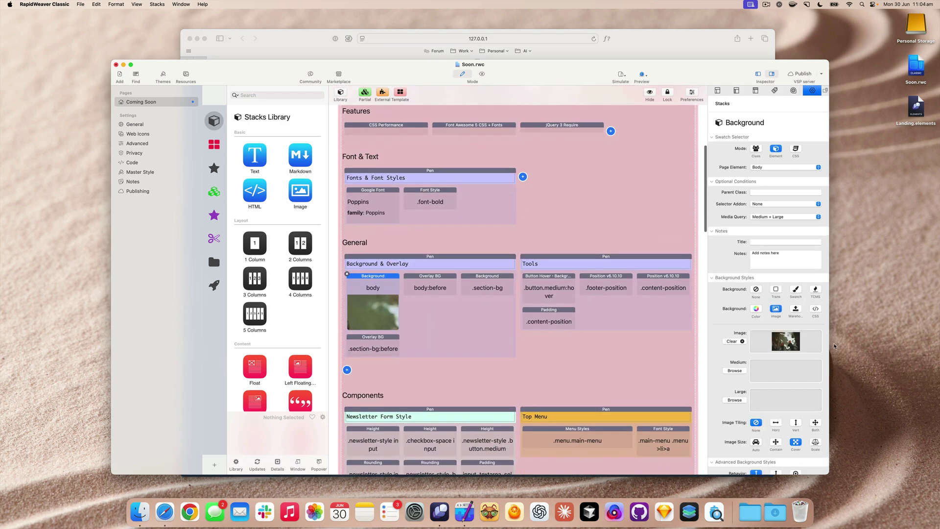
pyautogui.click(484, 291)
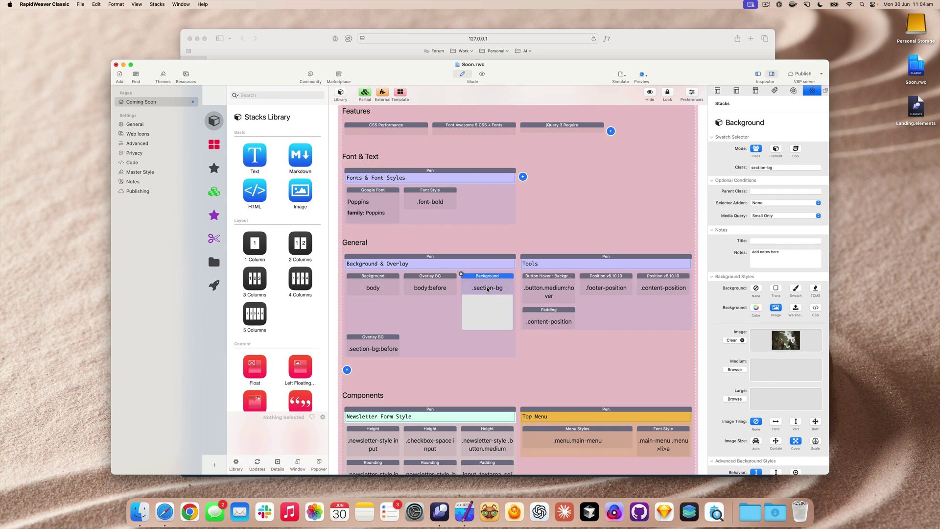
pyautogui.click(442, 289)
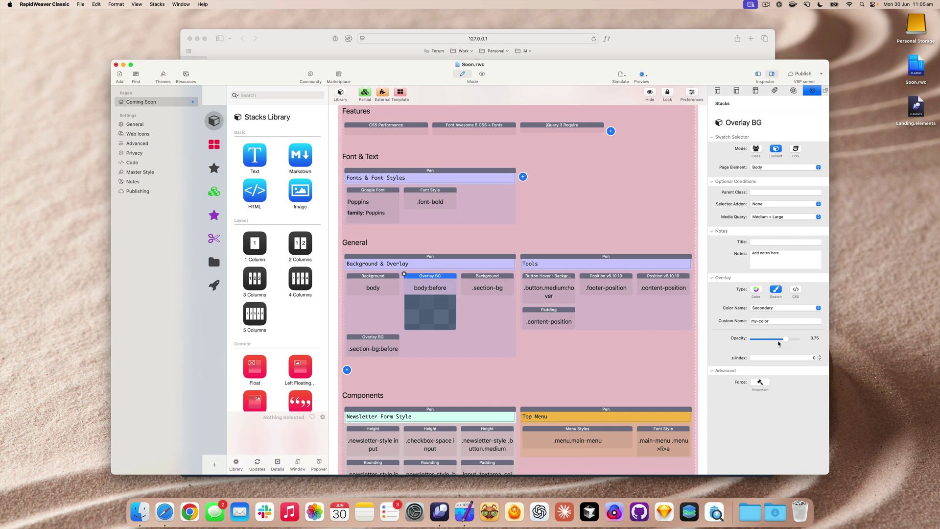
# - Keep Secondary as the overlay colour and bring up the Site Styles inspector
pyautogui.click(763, 309)
pyautogui.click(793, 310)
pyautogui.scroll(5, 466, 243)
pyautogui.click(467, 243)
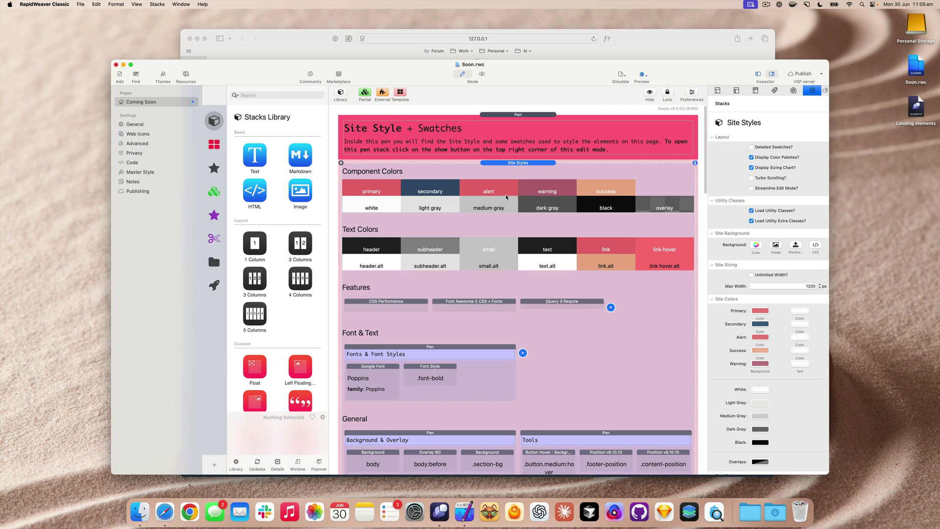
# - Change the Secondary site colour to dark maroon
pyautogui.click(764, 324)
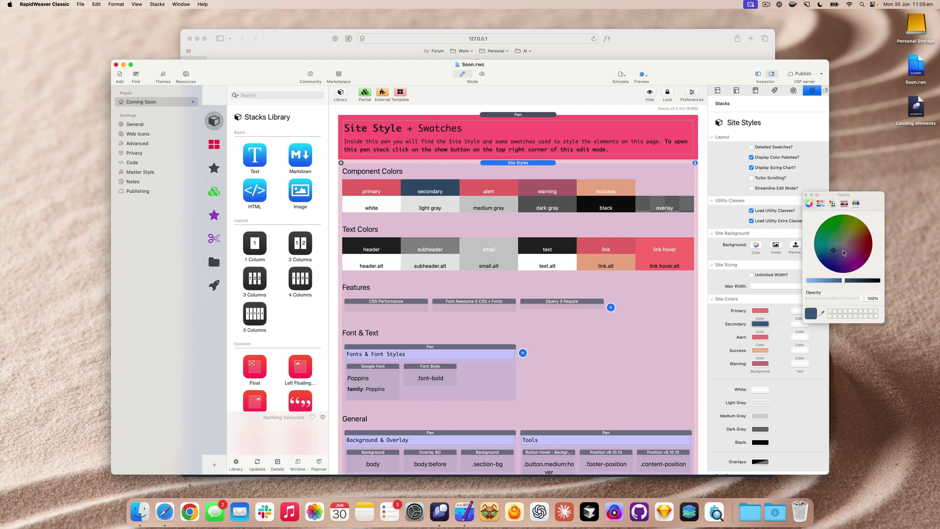
pyautogui.click(869, 254)
pyautogui.click(805, 195)
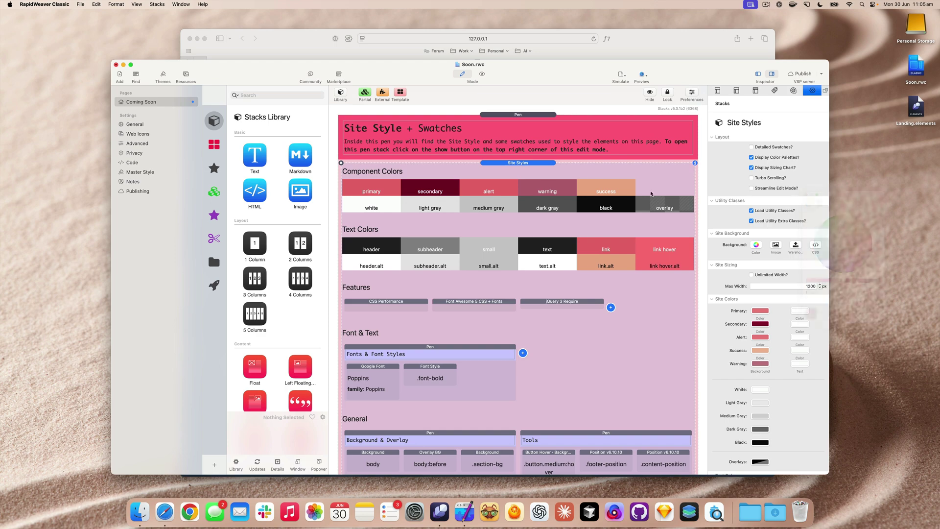
# - Preview the maroon-tinted Coming Soon page in Safari, then return to RapidWeaver
pyautogui.scroll(-2, 479, 234)
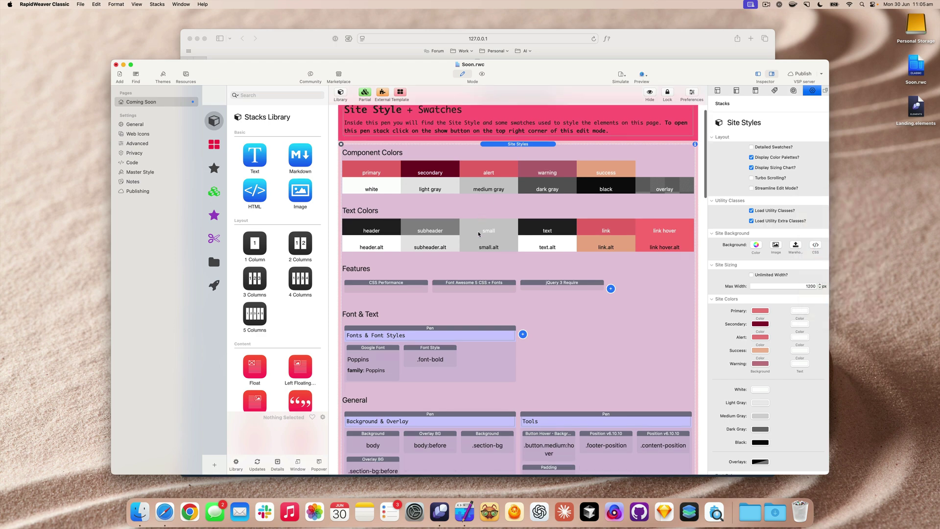
pyautogui.click(641, 75)
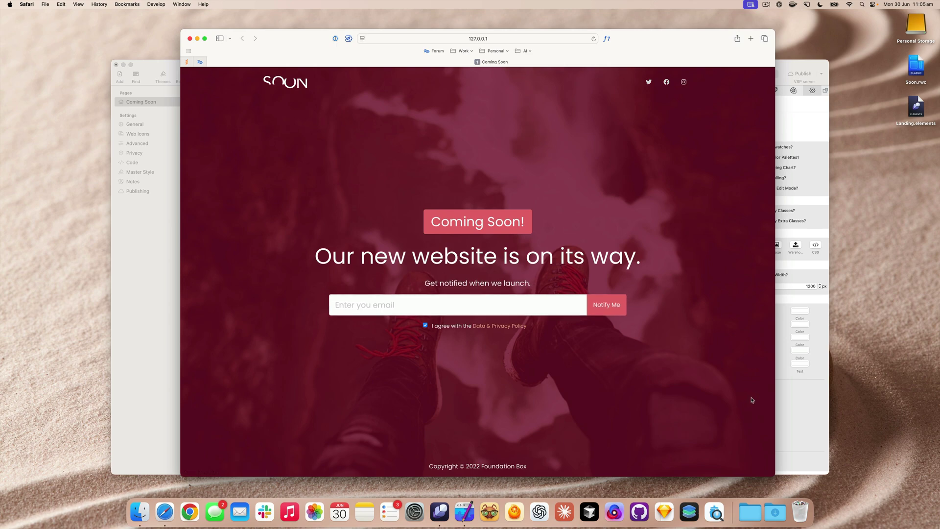
pyautogui.click(788, 414)
# - Select the 'Our new website is on its way' heading and highlight its custom class names
pyautogui.scroll(-5, 425, 235)
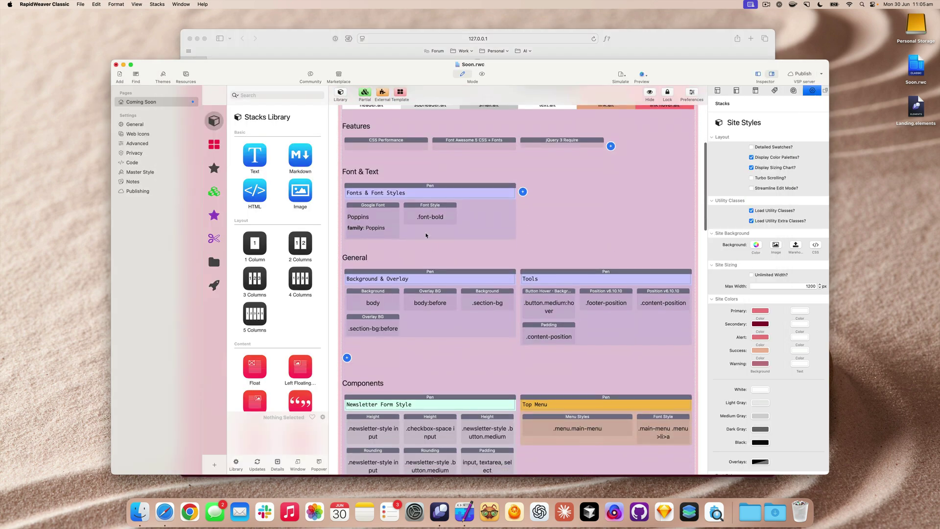
pyautogui.scroll(-10, 486, 299)
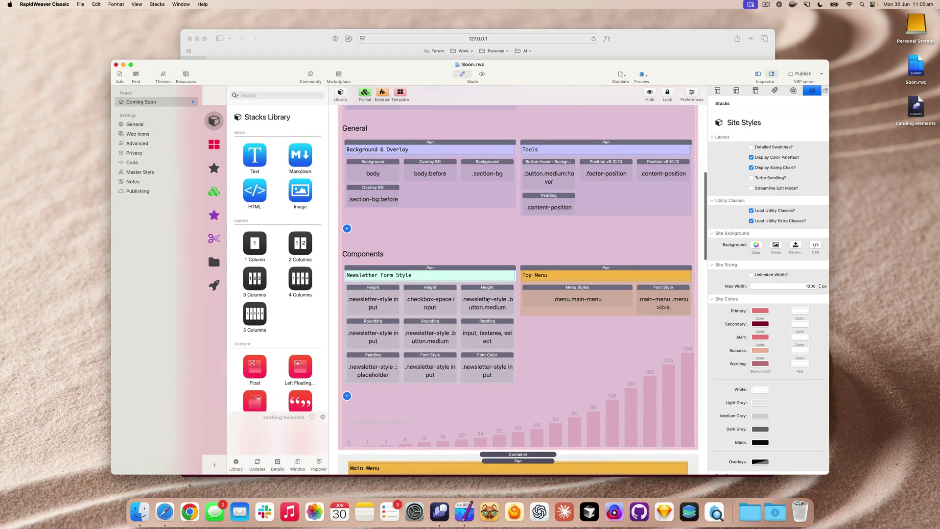
pyautogui.scroll(-3, 536, 437)
pyautogui.click(536, 391)
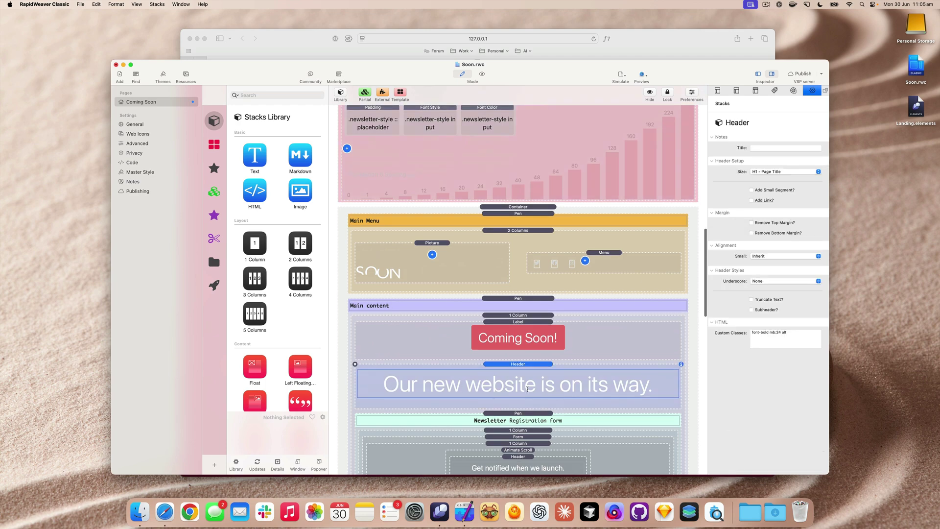
pyautogui.moveTo(752, 333); pyautogui.dragTo(800, 358)
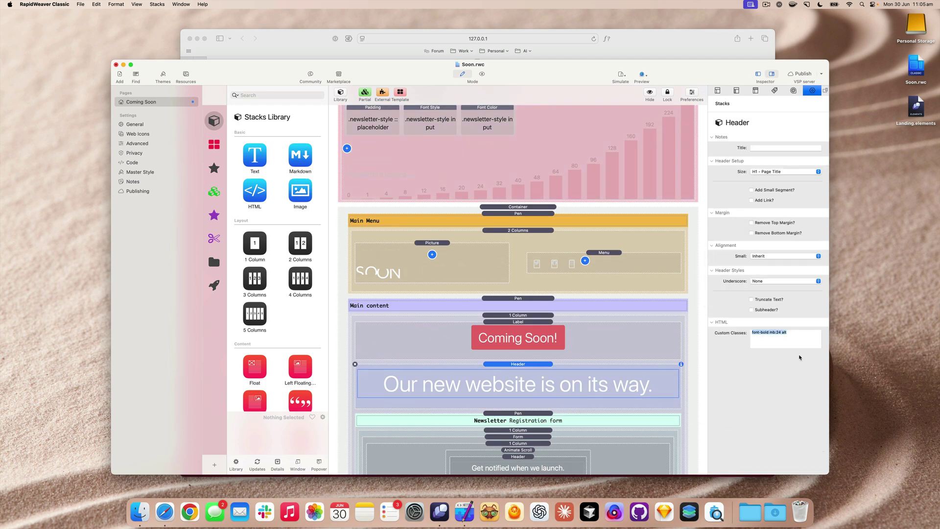
pyautogui.scroll(10, 449, 258)
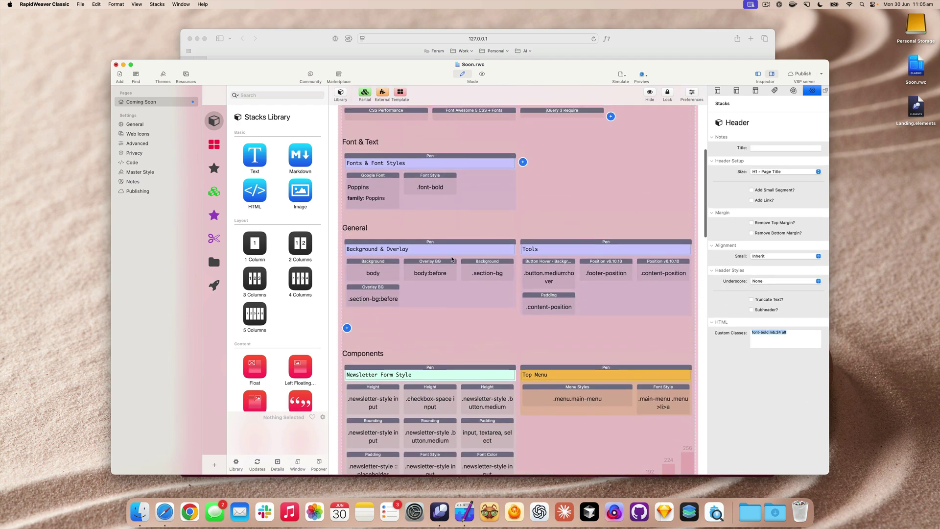
# - Set the .font-bold font style weight to 600 and check the heavier heading in Safari
pyautogui.click(431, 198)
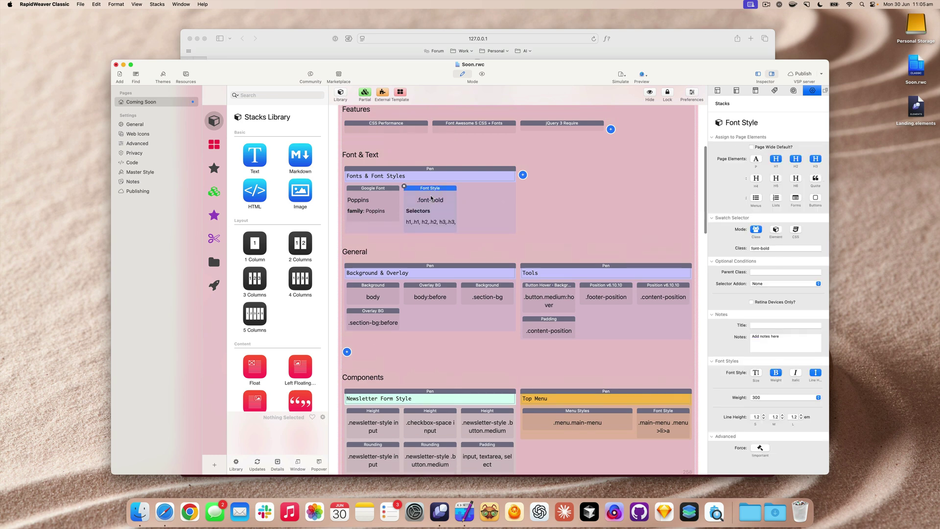
pyautogui.click(778, 398)
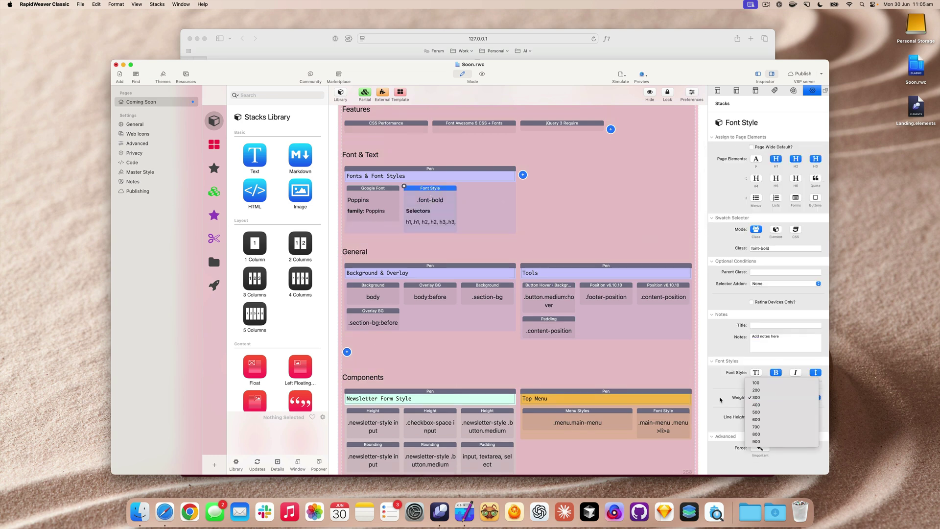
pyautogui.click(779, 398)
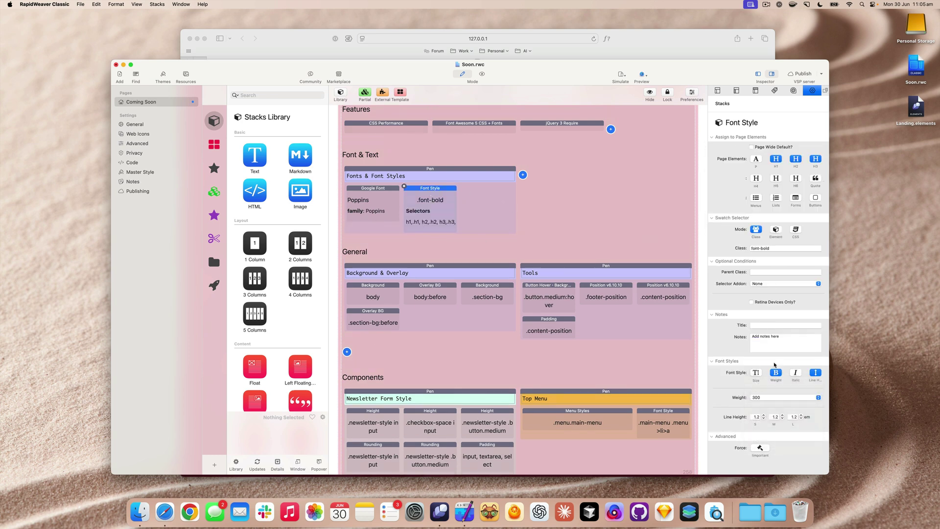
pyautogui.click(779, 398)
pyautogui.click(783, 424)
pyautogui.click(641, 74)
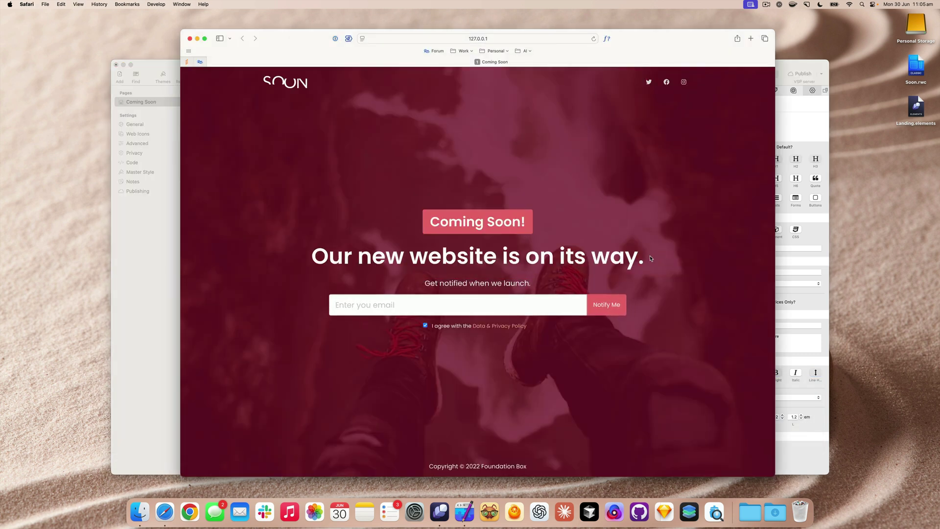
pyautogui.moveTo(311, 246); pyautogui.dragTo(632, 253)
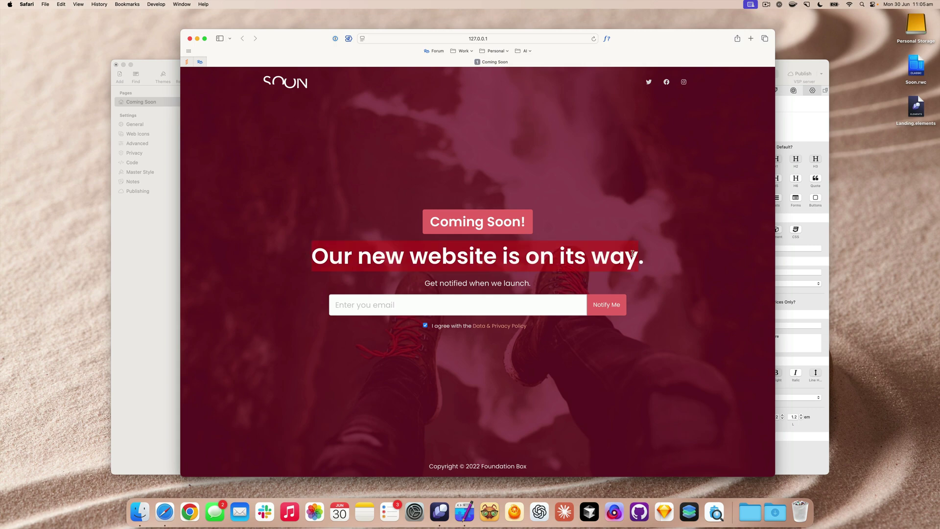
# - Back in RapidWeaver Classic, scroll the stacks and close the Safari preview window
pyautogui.press('super+Tab')
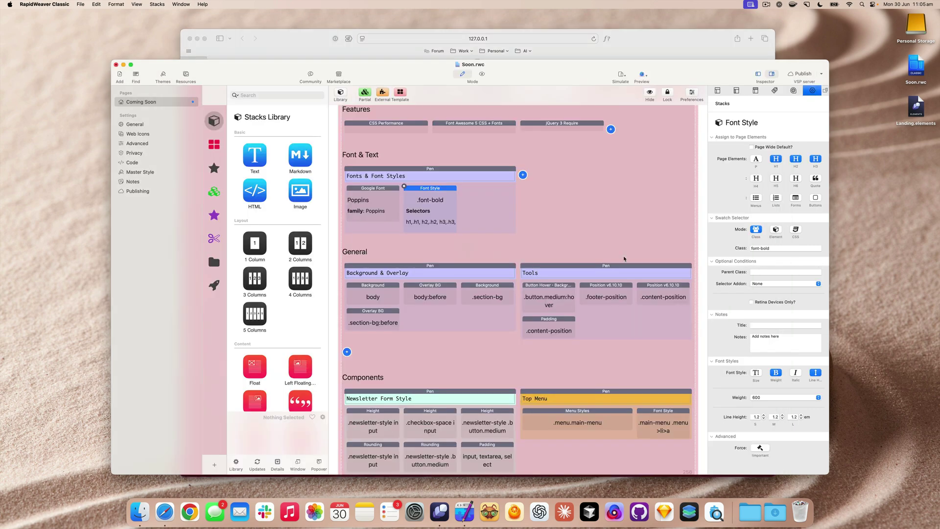
pyautogui.scroll(-15, 550, 254)
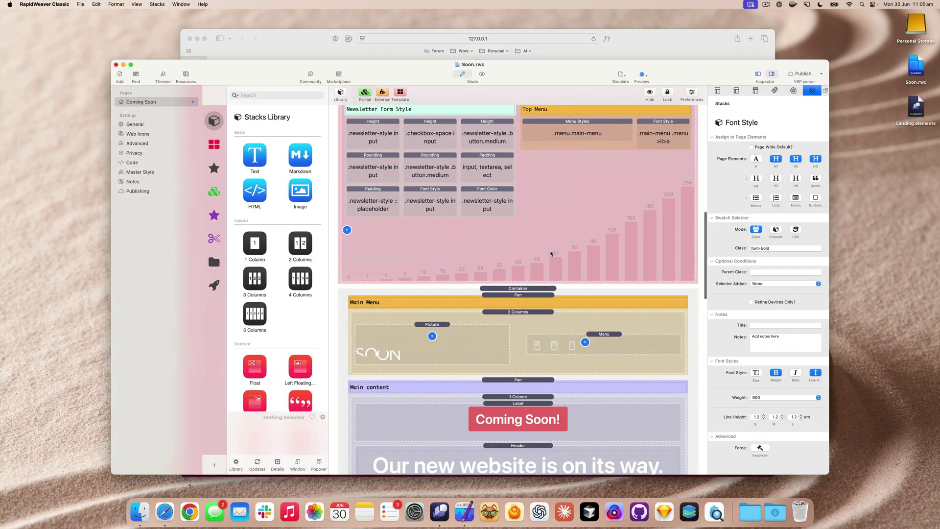
pyautogui.scroll(-5, 551, 254)
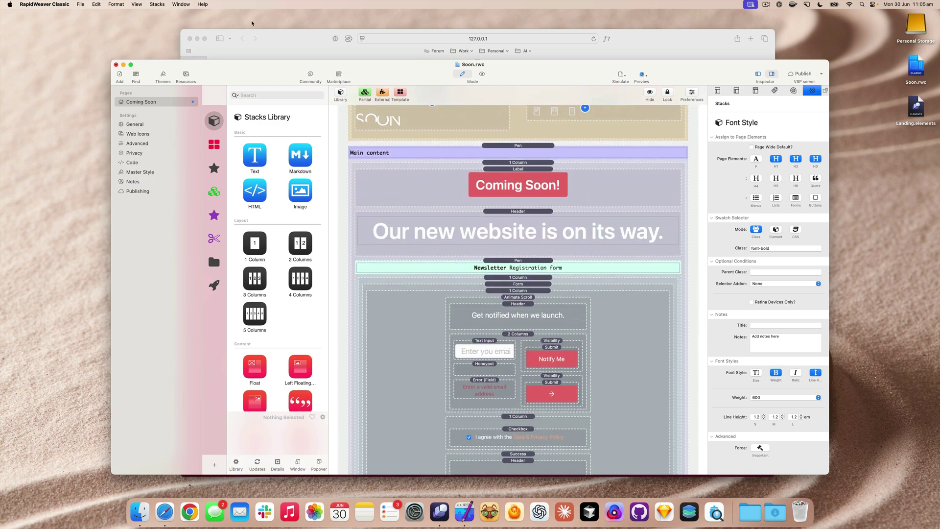
pyautogui.click(189, 38)
# - Switch to the Landing.elements Home page in RapidWeaver Elements
pyautogui.scroll(8, 606, 174)
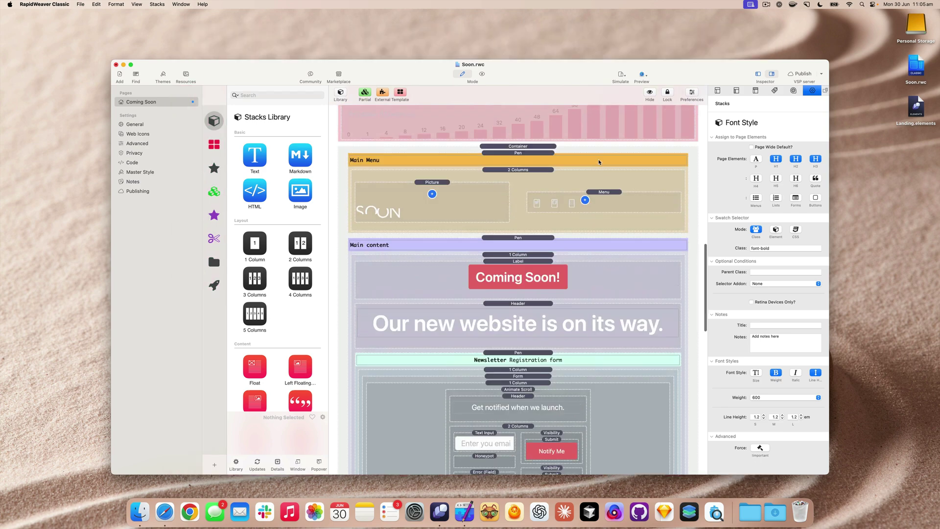
pyautogui.scroll(6, 606, 174)
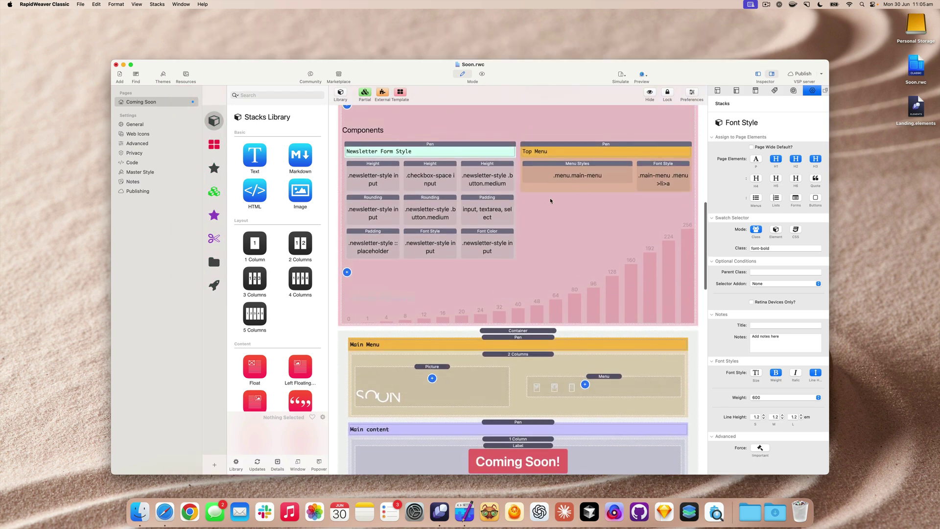
pyautogui.scroll(-8, 564, 238)
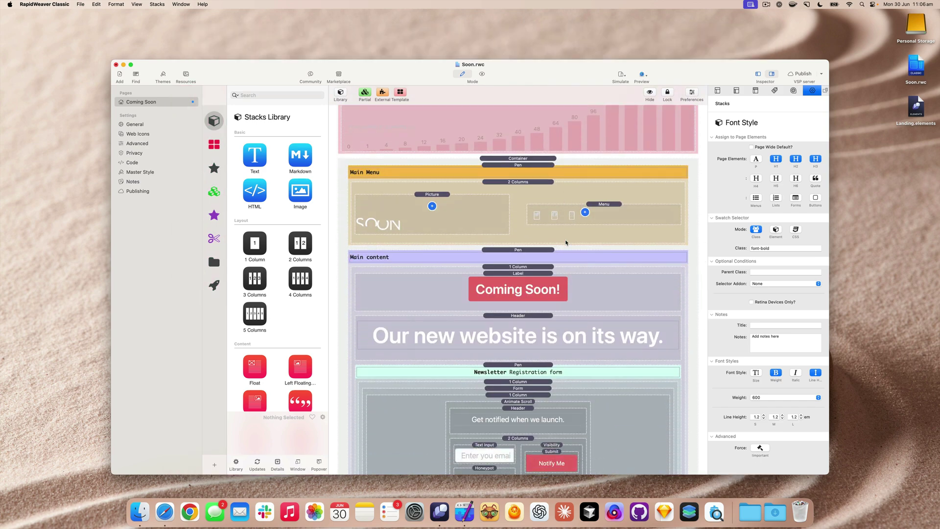
pyautogui.scroll(-7, 566, 242)
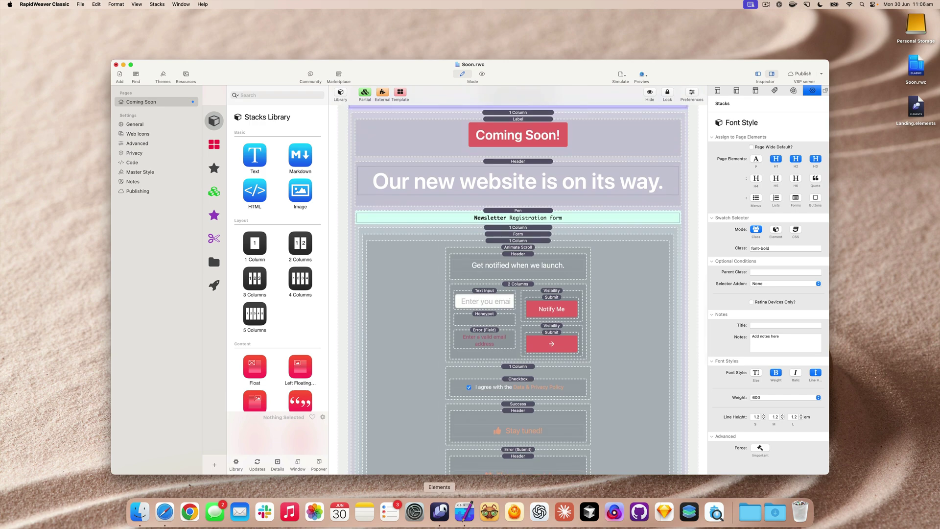
pyautogui.click(441, 510)
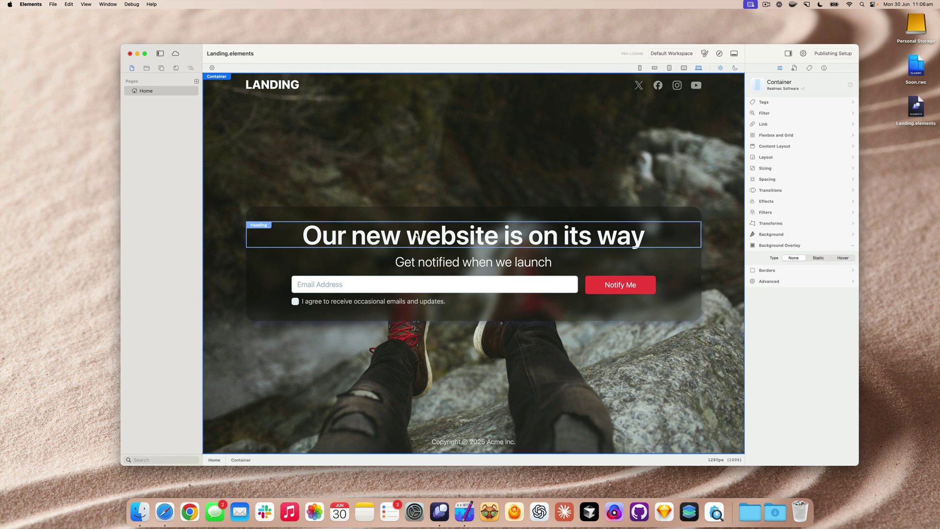
pyautogui.click(454, 236)
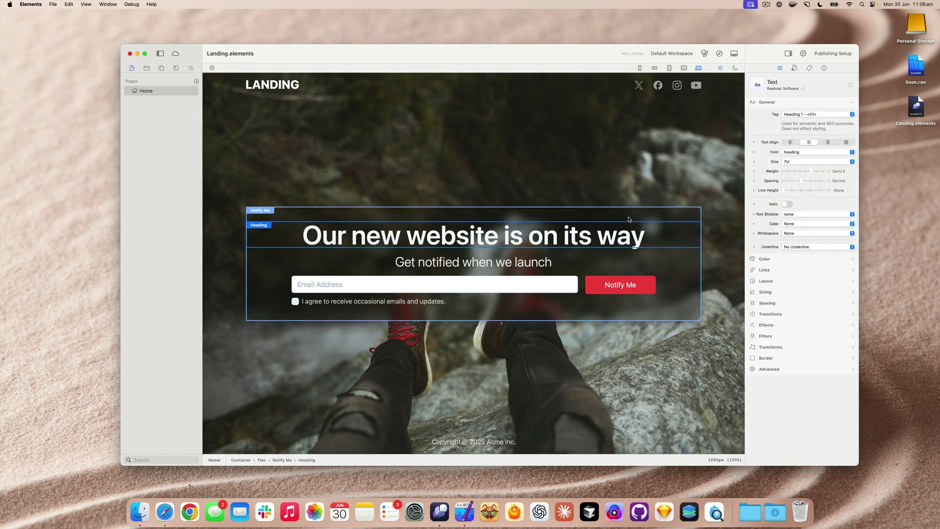
pyautogui.click(627, 198)
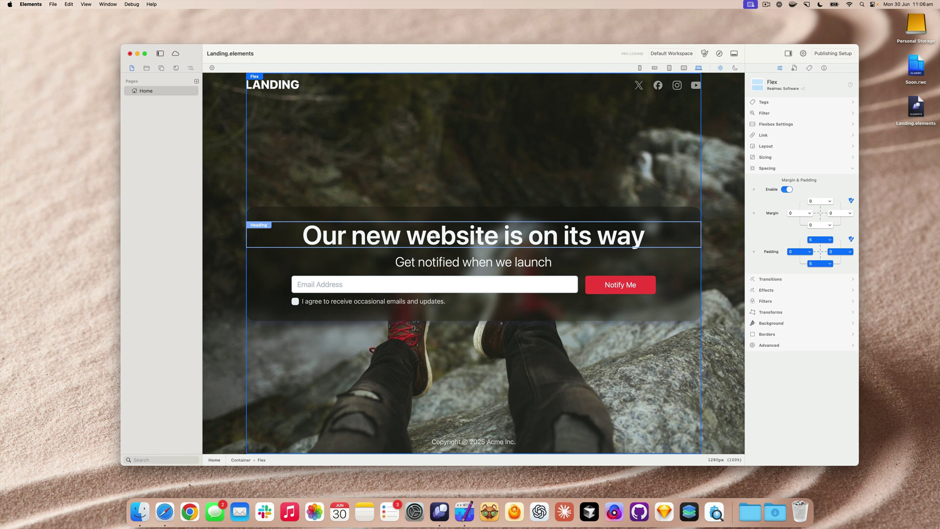
pyautogui.click(443, 236)
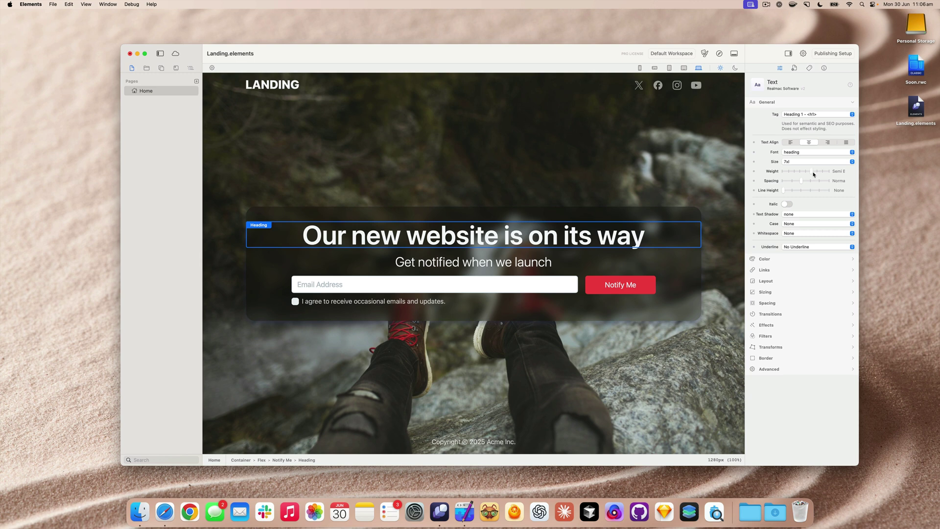
pyautogui.moveTo(811, 170)
pyautogui.mouseDown()
pyautogui.moveTo(785, 171)
pyautogui.moveTo(820, 174)
pyautogui.moveTo(789, 173)
pyautogui.moveTo(813, 178)
pyautogui.mouseUp()
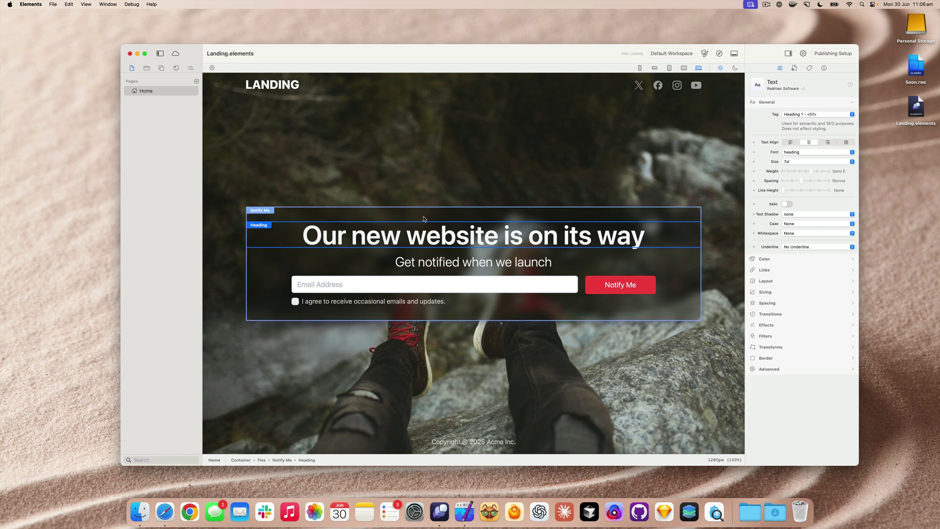
# - Select the Soon.rwc 'Our new website' heading for comparison, then return to Landing.elements
pyautogui.press('super+Tab')
pyautogui.scroll(5, 626, 312)
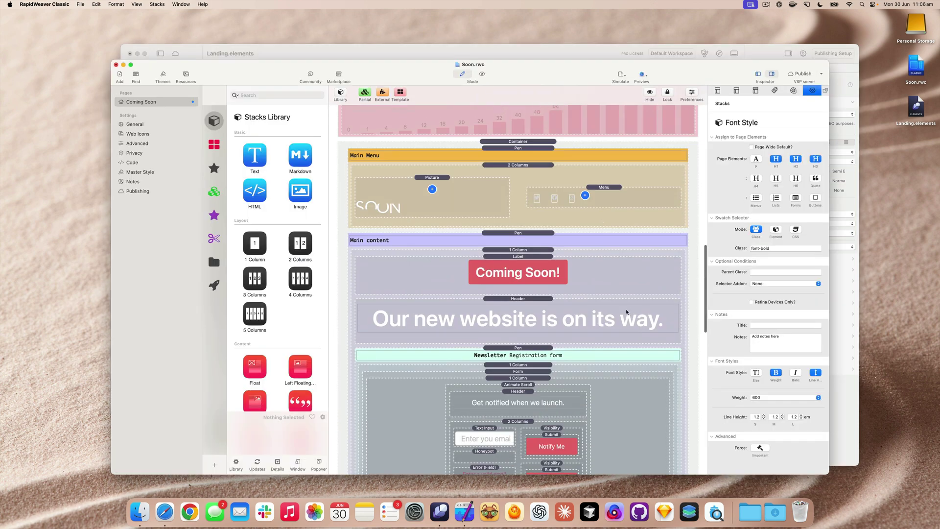
pyautogui.click(626, 311)
pyautogui.scroll(-1, 623, 323)
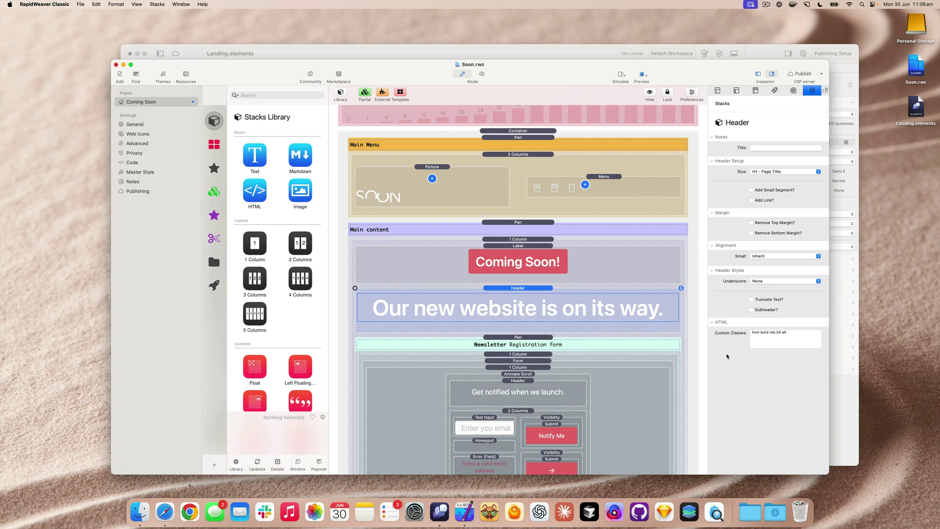
pyautogui.scroll(5, 547, 288)
pyautogui.scroll(-7, 607, 327)
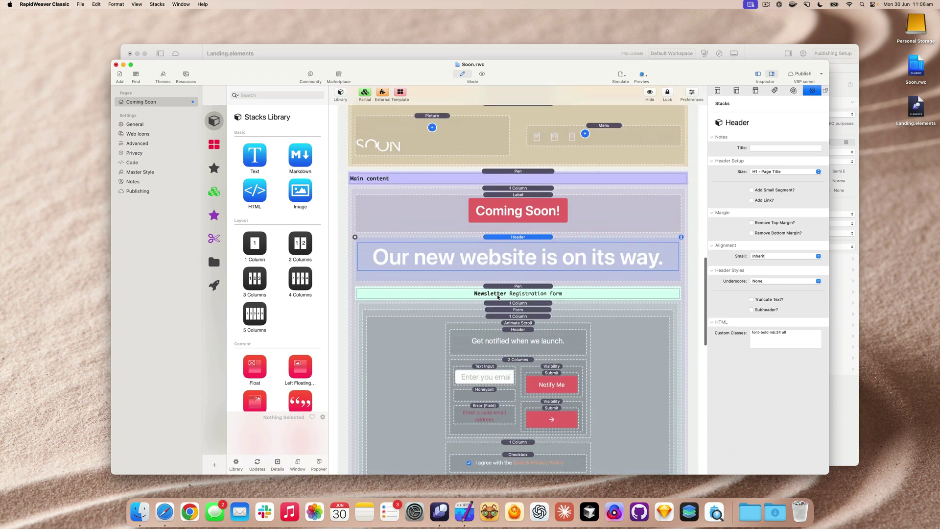
pyautogui.press('super+Tab')
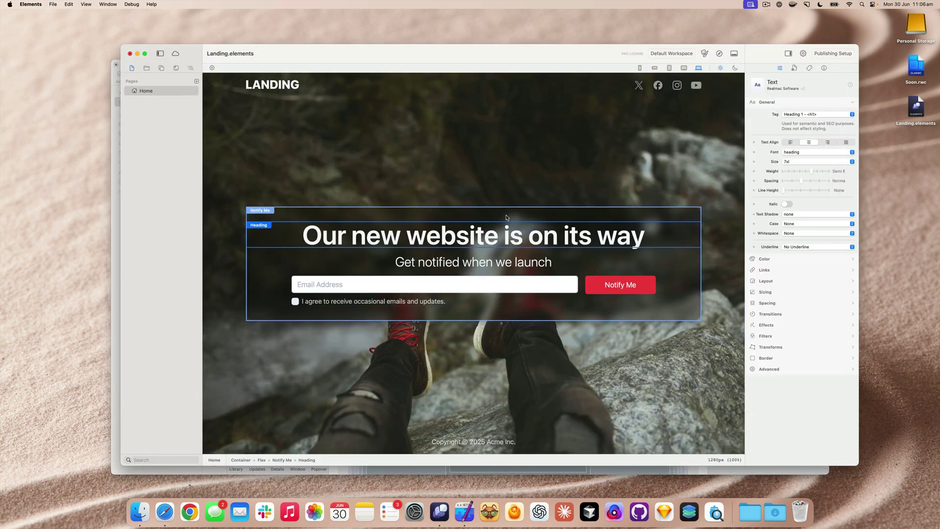
# - Set the main container's background image to the sand-sky desert mountain photo
pyautogui.click(722, 142)
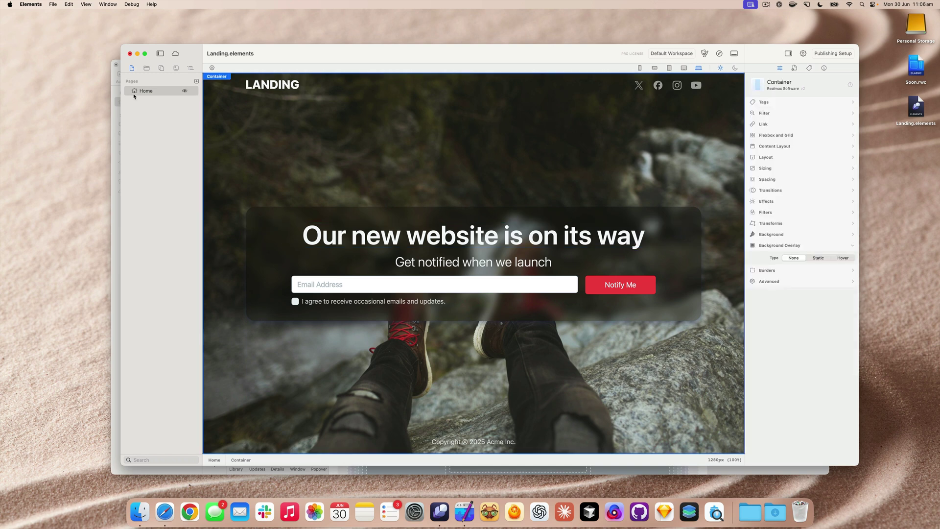
pyautogui.click(148, 71)
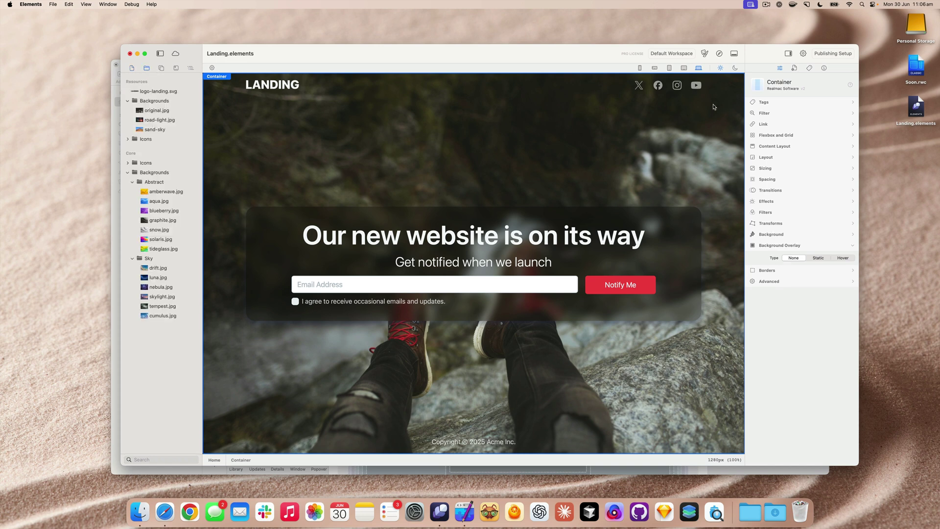
pyautogui.click(780, 234)
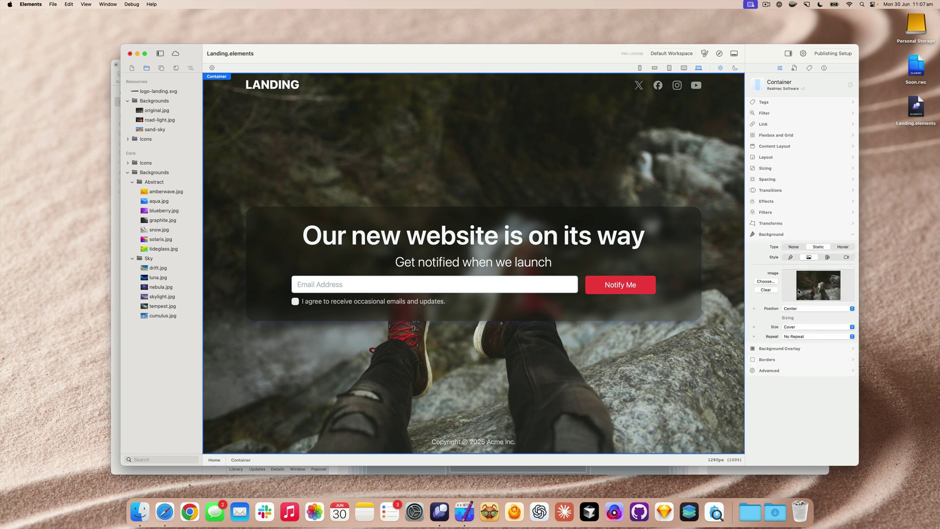
pyautogui.moveTo(150, 123); pyautogui.dragTo(214, 122)
pyautogui.moveTo(154, 129); pyautogui.dragTo(818, 284)
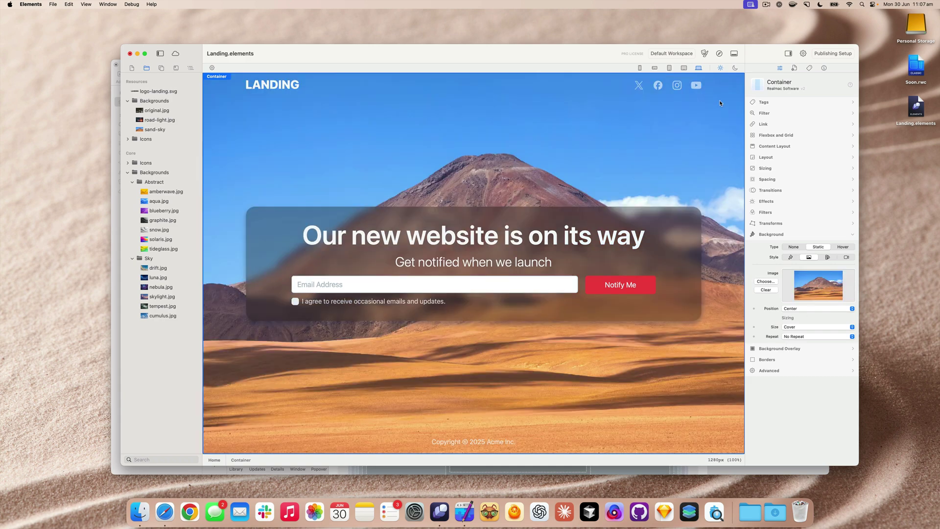
# - Add a static blue overlay at 28% opacity over the background
pyautogui.click(773, 349)
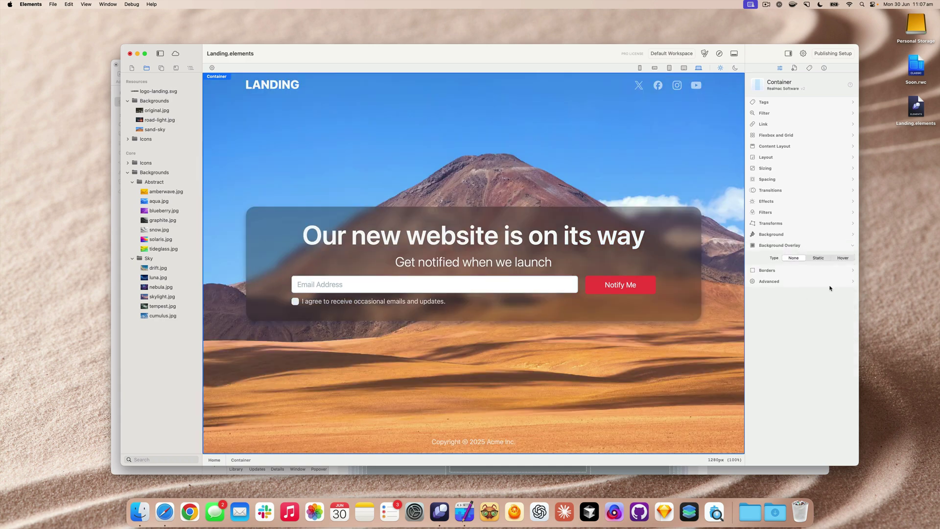
pyautogui.click(820, 258)
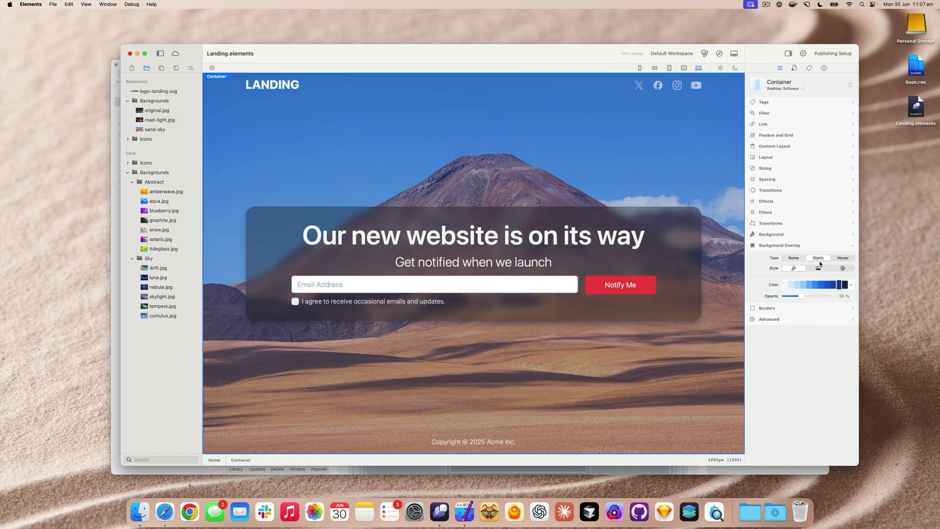
pyautogui.moveTo(800, 297)
pyautogui.mouseDown()
pyautogui.moveTo(820, 298)
pyautogui.moveTo(785, 298)
pyautogui.moveTo(799, 300)
pyautogui.mouseUp()
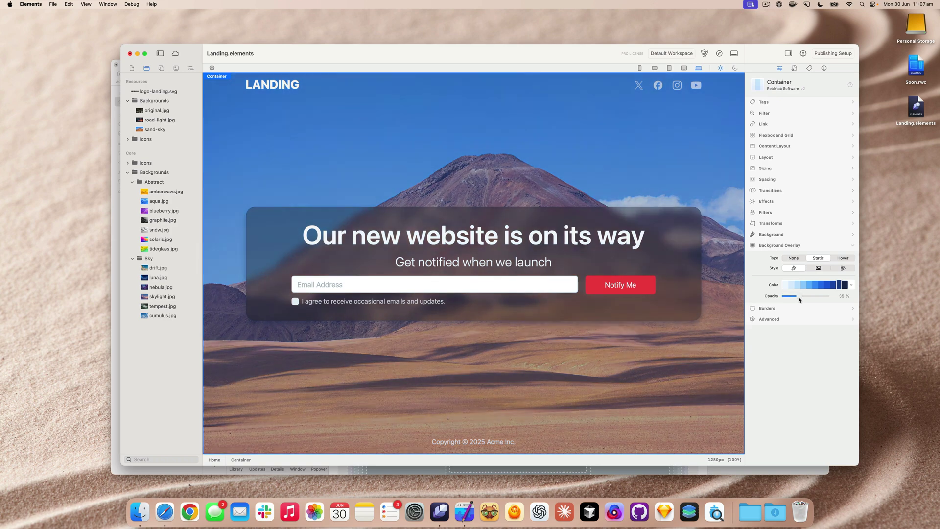
# - Remove the background overlay and retype 'web' in the heading's word 'website'
pyautogui.click(793, 258)
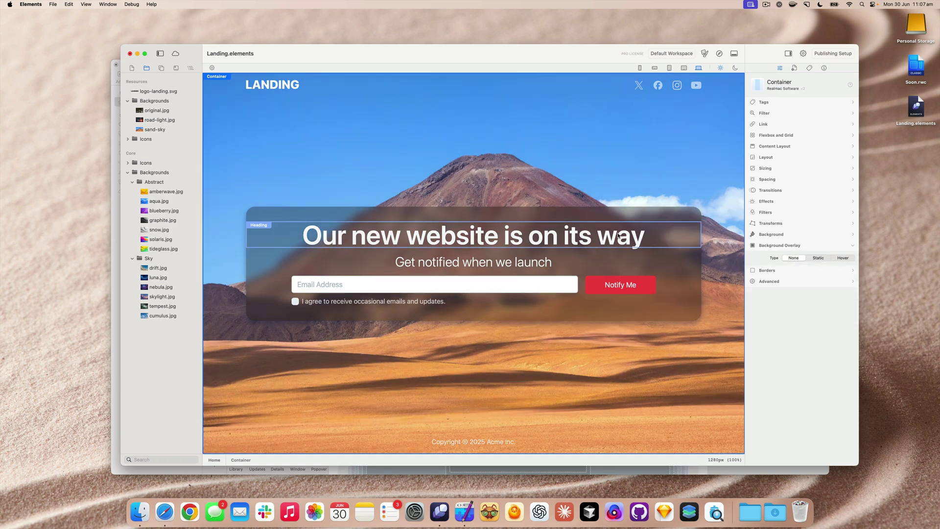
pyautogui.doubleClick(527, 230)
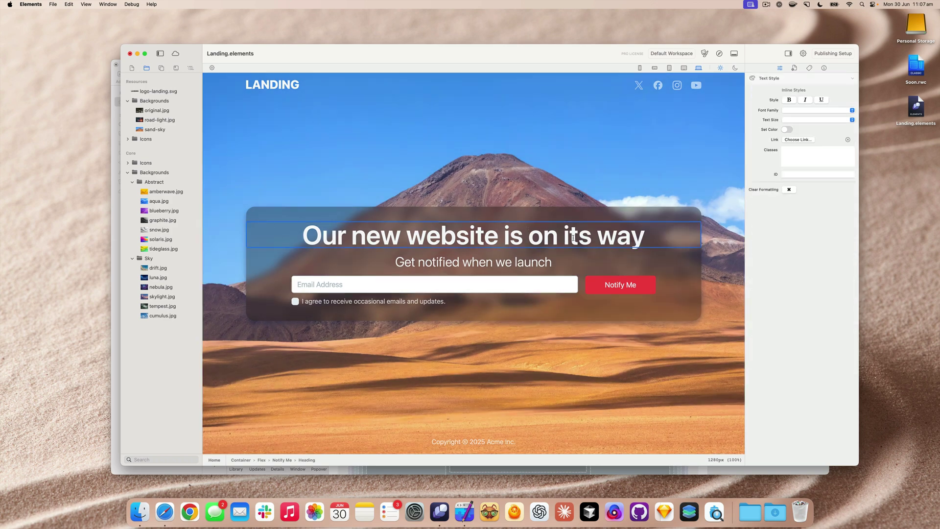
pyautogui.click(456, 239)
pyautogui.press('BackSpace')
pyautogui.press('BackSpace')
pyautogui.press('BackSpace')
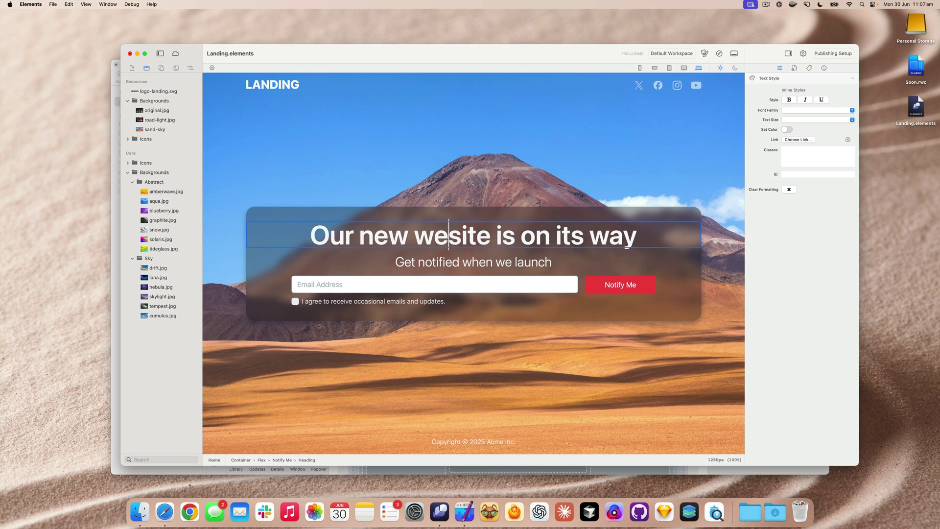
pyautogui.write('web')
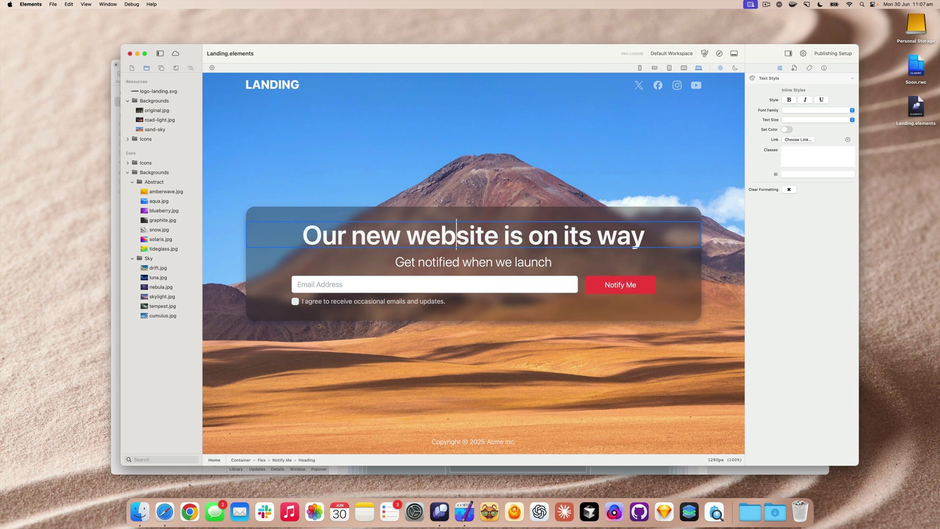
# - Toggle a custom colour on and off for 'website', leaving the heading white
pyautogui.doubleClick(458, 238)
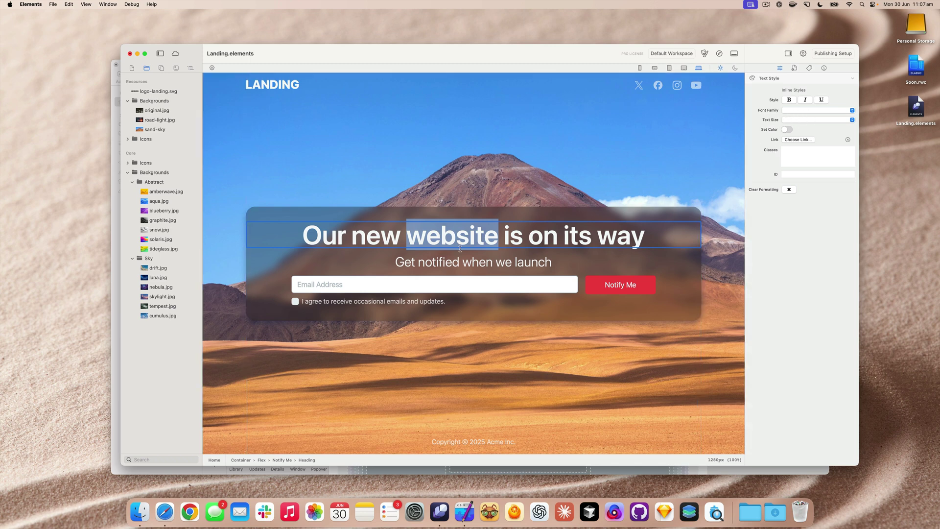
pyautogui.click(787, 130)
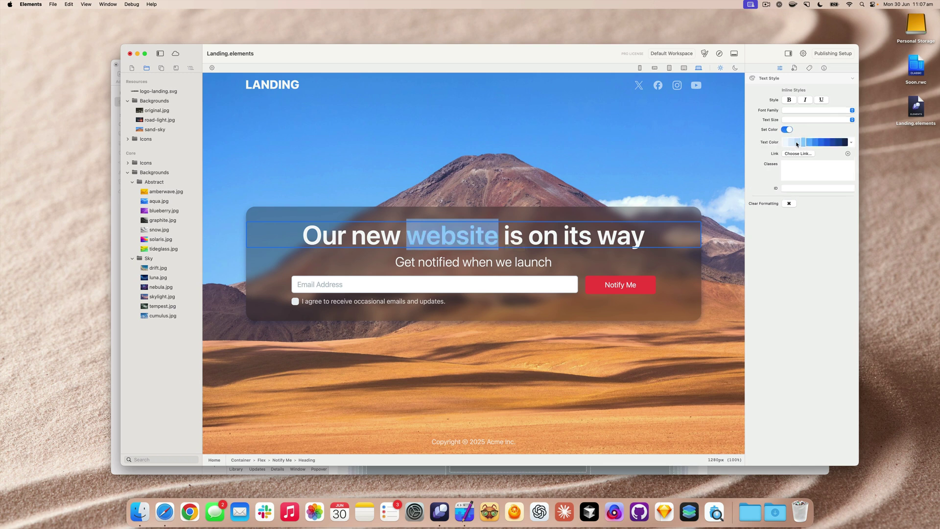
pyautogui.click(786, 129)
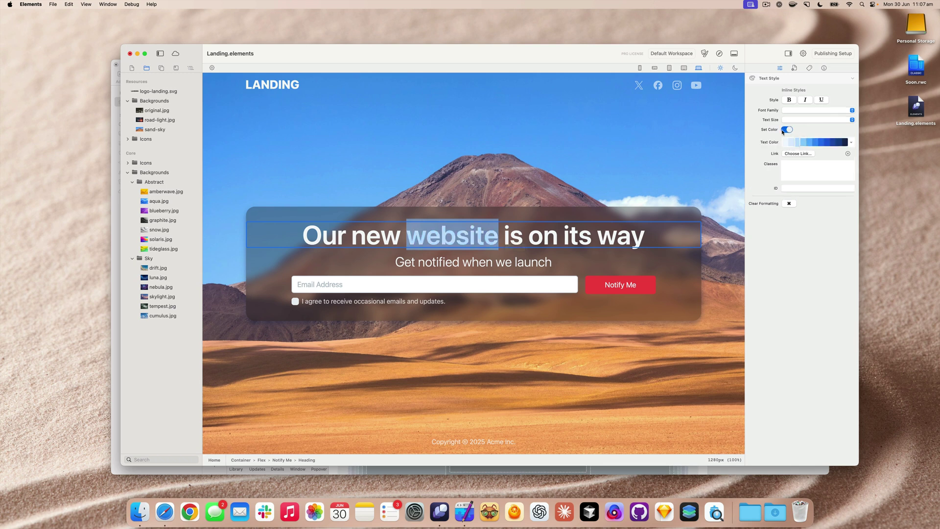
pyautogui.click(572, 152)
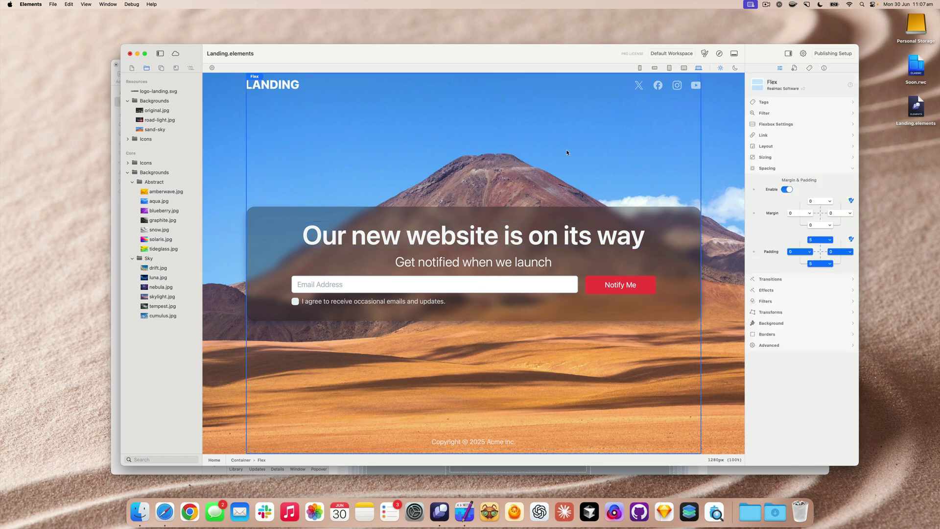
# - Select the Notify Me card and lower its backdrop filter blur to 3
pyautogui.click(464, 219)
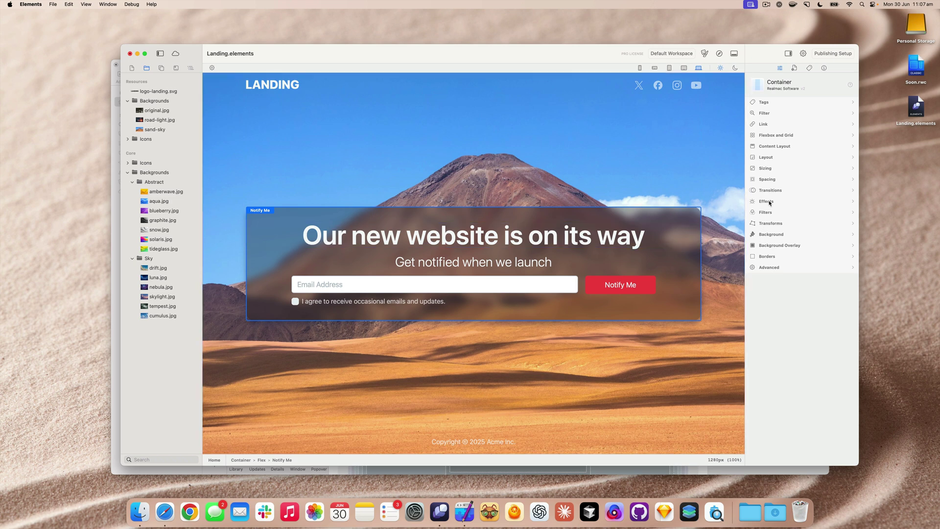
pyautogui.click(766, 201)
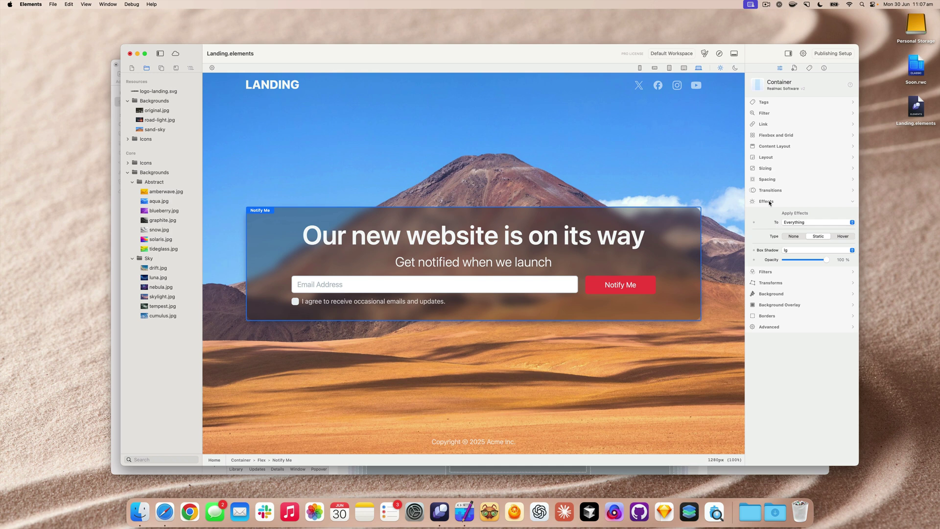
pyautogui.click(768, 202)
pyautogui.click(770, 213)
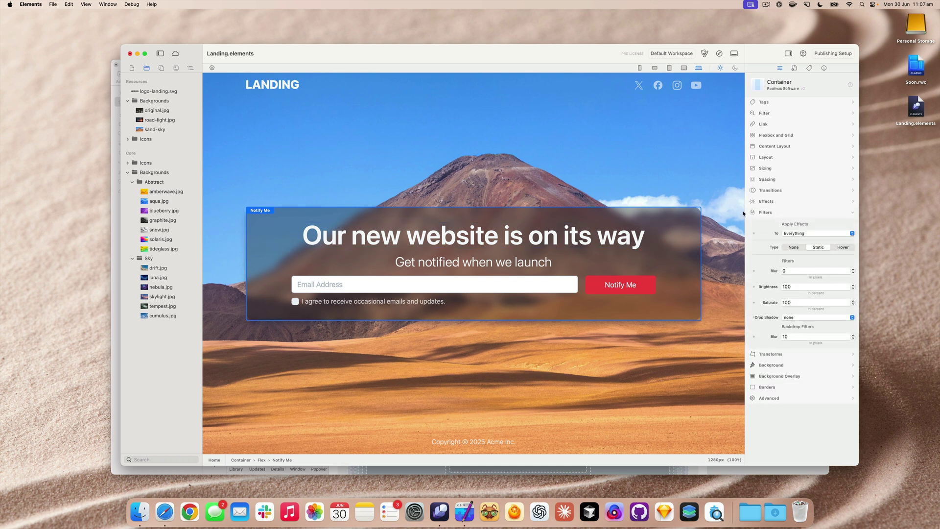
pyautogui.click(799, 337)
pyautogui.write('5510')
pyautogui.press('BackSpace')
pyautogui.press('BackSpace')
pyautogui.write('3')
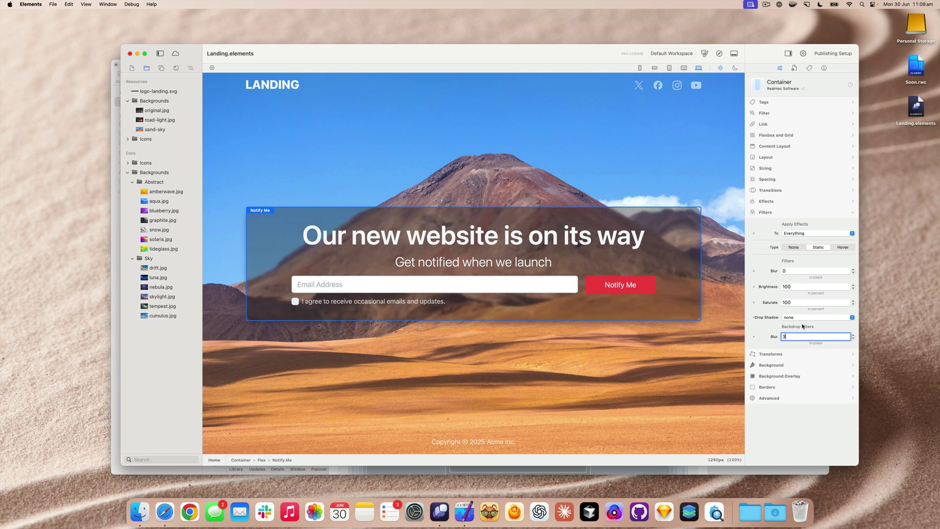
# - Set the Notify Me card's transform to apply on the hover End state
pyautogui.click(839, 247)
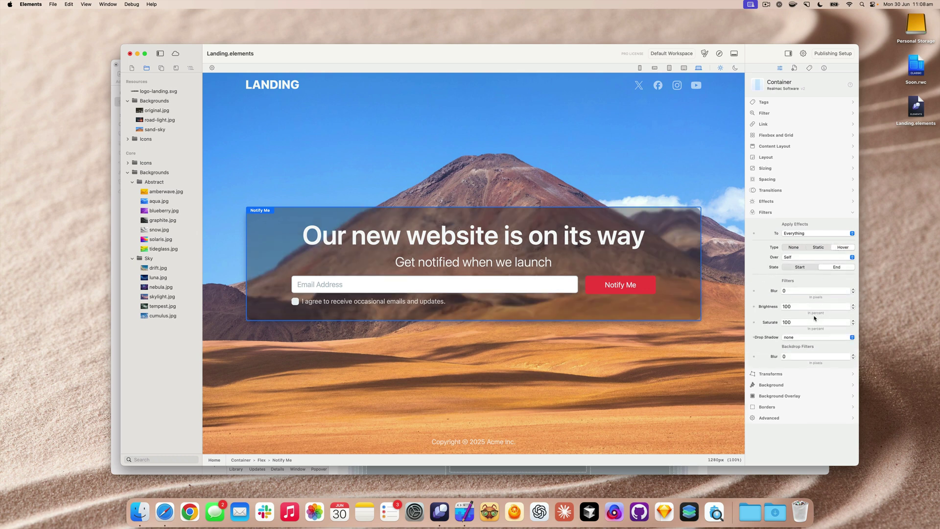
pyautogui.click(782, 356)
pyautogui.click(761, 212)
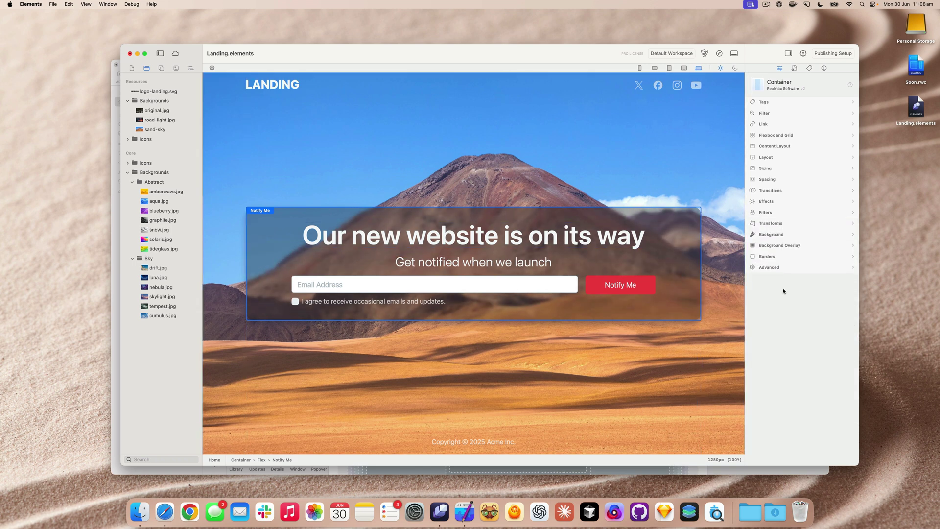
pyautogui.click(783, 223)
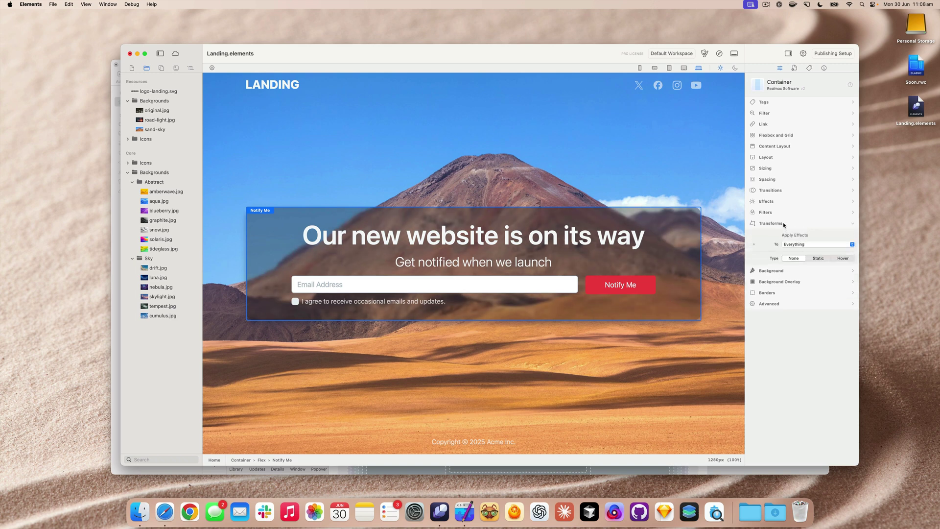
pyautogui.click(841, 259)
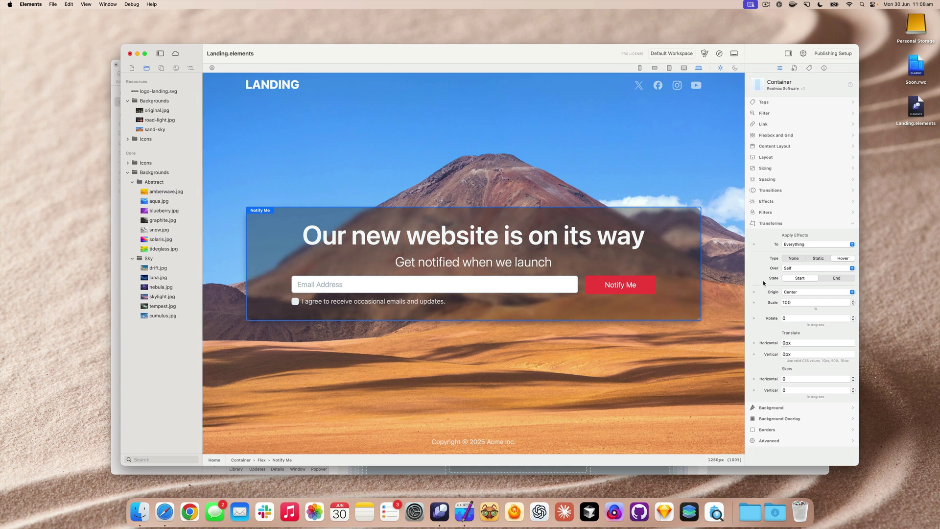
pyautogui.click(796, 279)
pyautogui.click(836, 278)
# - Give the hover End state a 105% scale and preview the site in the browser
pyautogui.press('Tab')
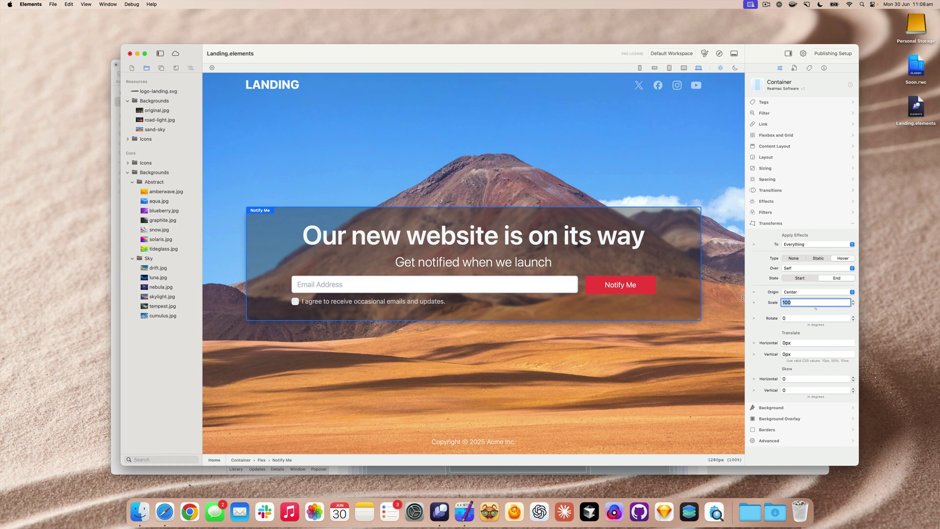
pyautogui.write('110')
pyautogui.press('Return')
pyautogui.write('105')
pyautogui.press('Return')
pyautogui.click(719, 54)
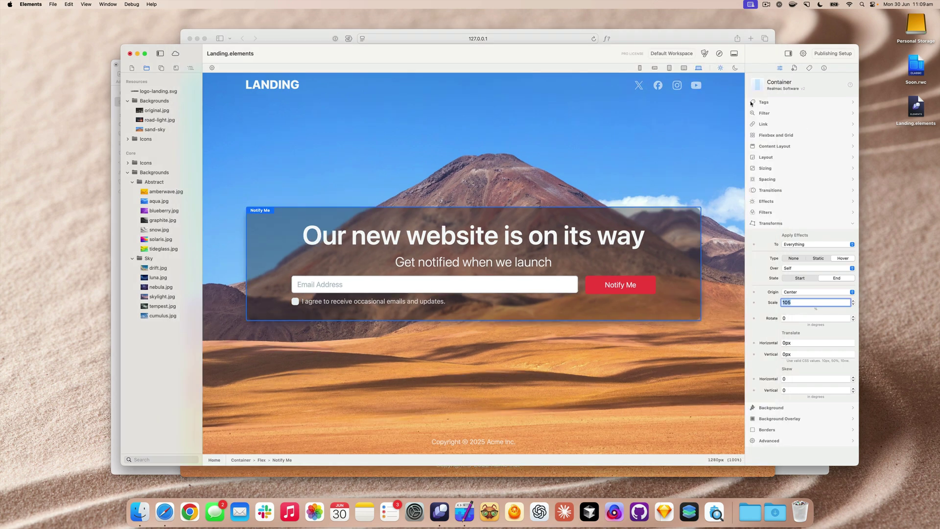
pyautogui.press('super+Tab')
# - Add a Bluesky icon after YouTube in the header's social row and select its parent Flex layout
pyautogui.click(693, 85)
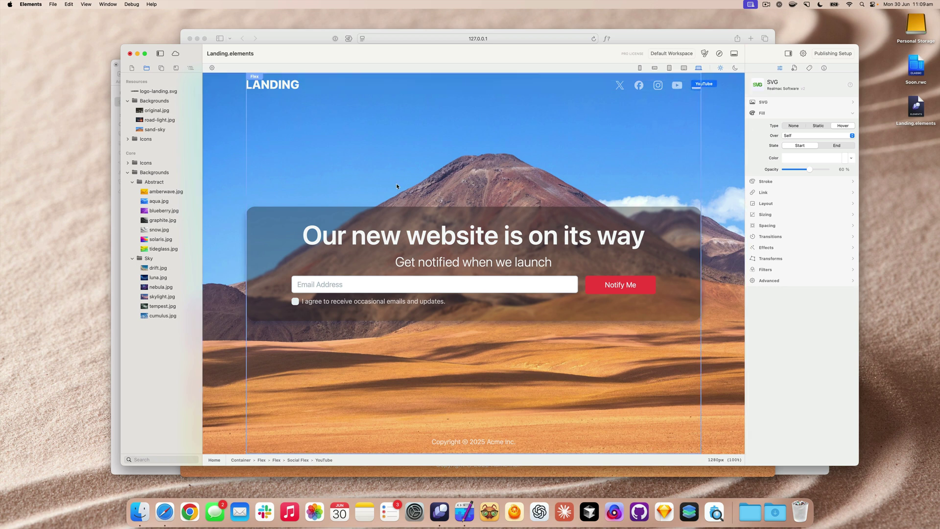
pyautogui.click(126, 163)
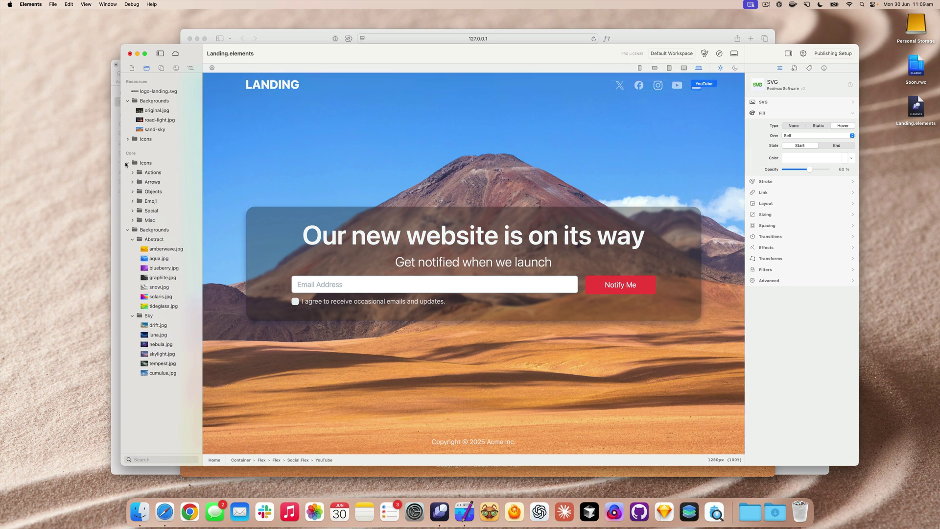
pyautogui.click(132, 211)
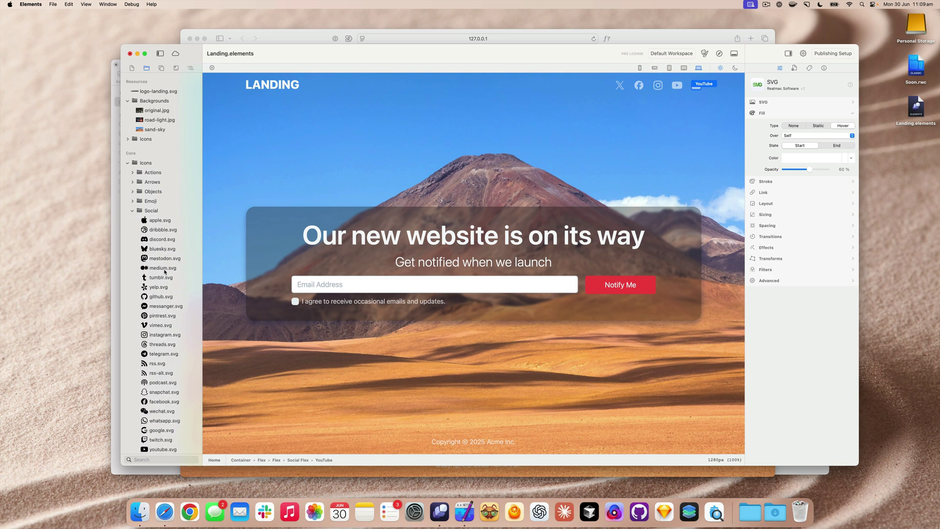
pyautogui.moveTo(161, 251); pyautogui.dragTo(697, 87)
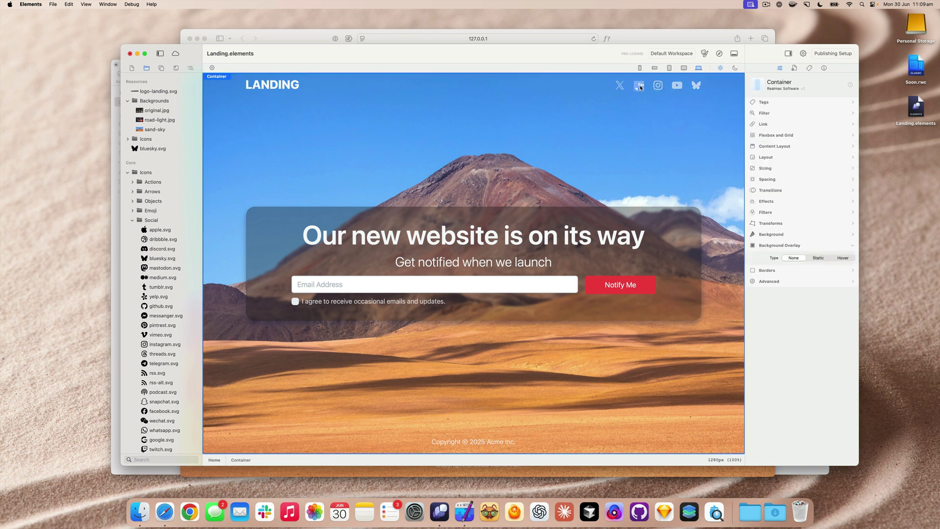
pyautogui.click(695, 86)
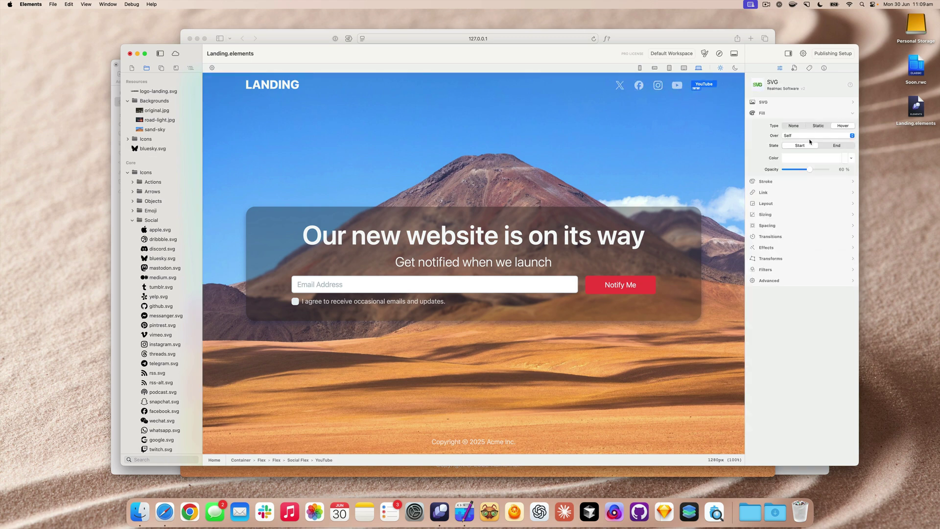
pyautogui.click(688, 118)
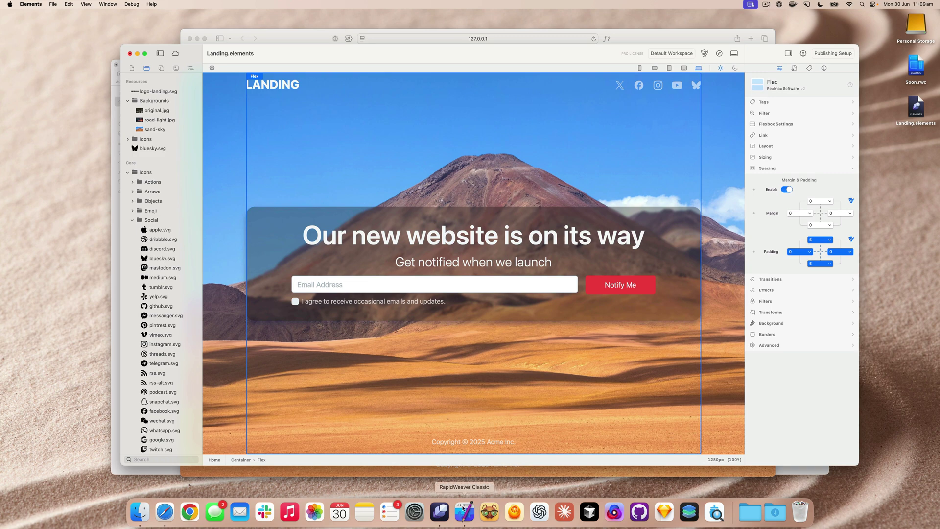
# - Scroll through the Soon project's Newsletter form and its 1 Column stack in Classic, then return to Elements
pyautogui.click(463, 510)
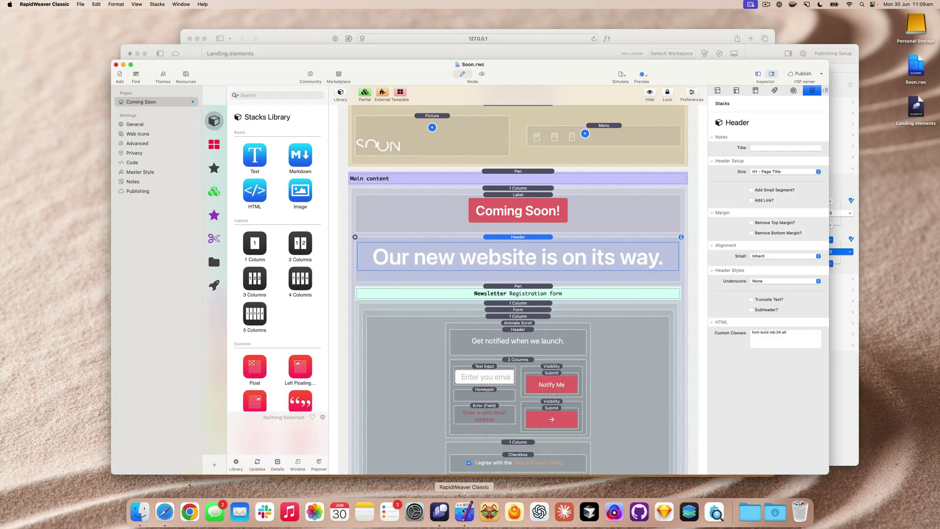
pyautogui.scroll(-6, 612, 308)
pyautogui.click(612, 308)
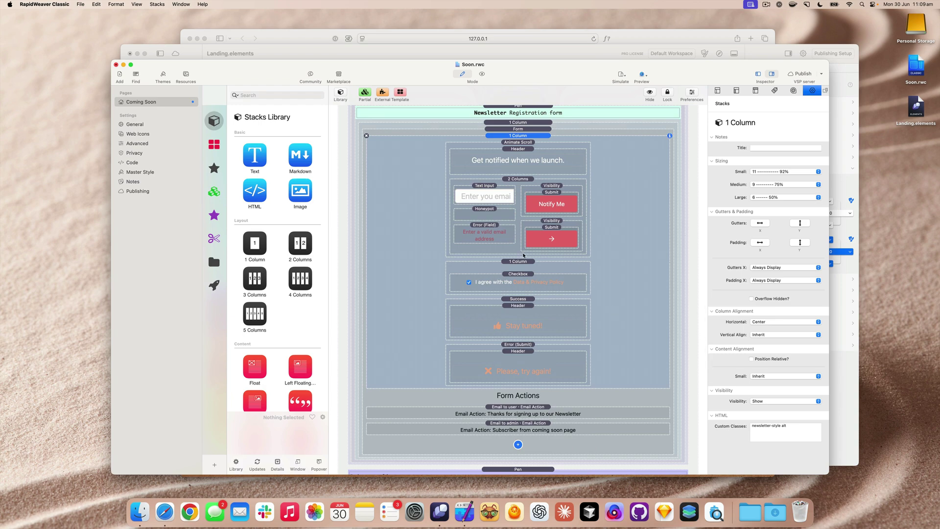
pyautogui.scroll(-5, 459, 258)
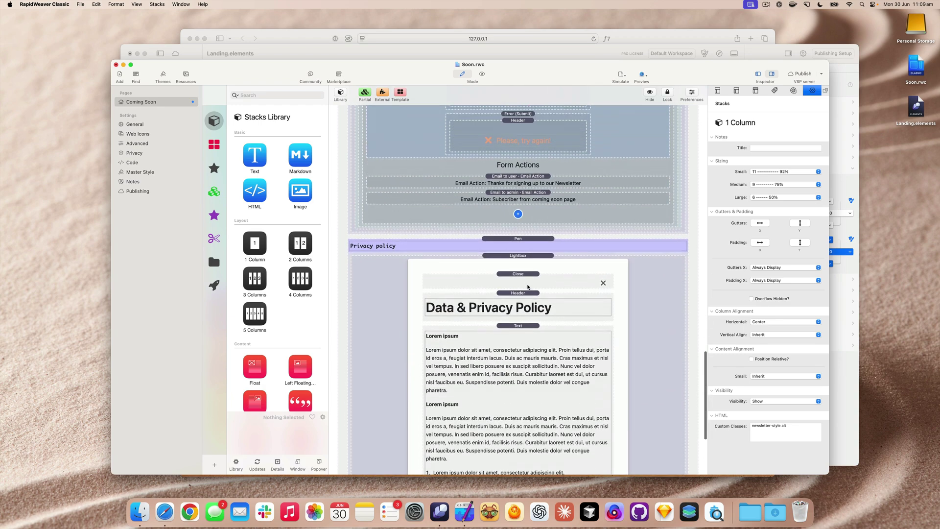
pyautogui.scroll(6, 528, 286)
pyautogui.scroll(5, 528, 287)
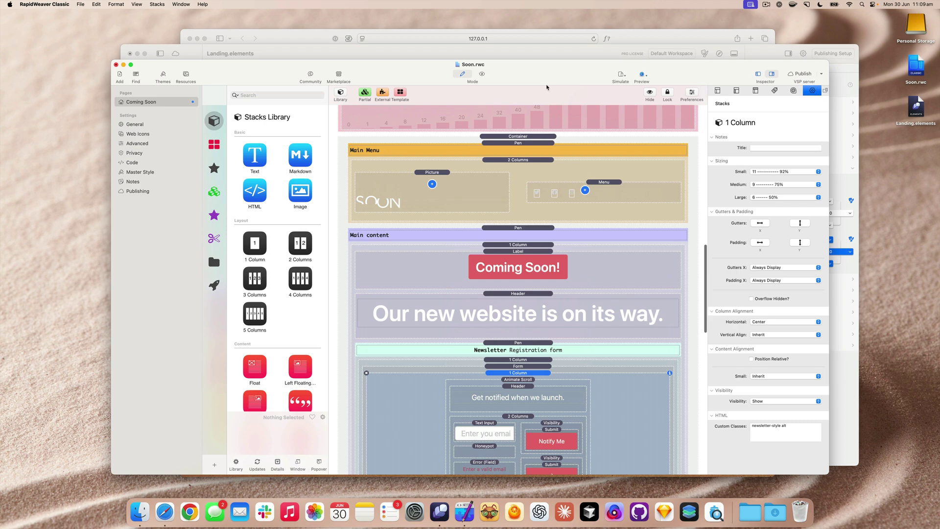
pyautogui.scroll(2, 612, 292)
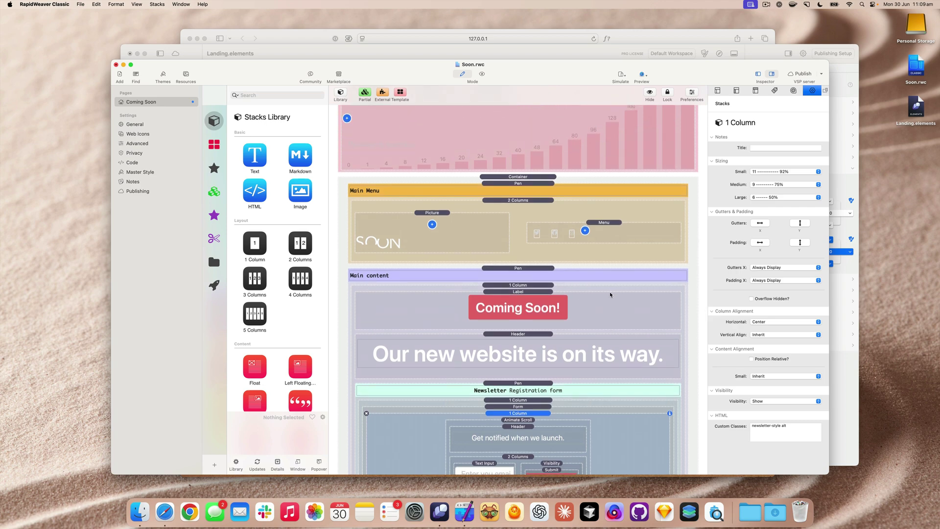
pyautogui.scroll(-7, 610, 294)
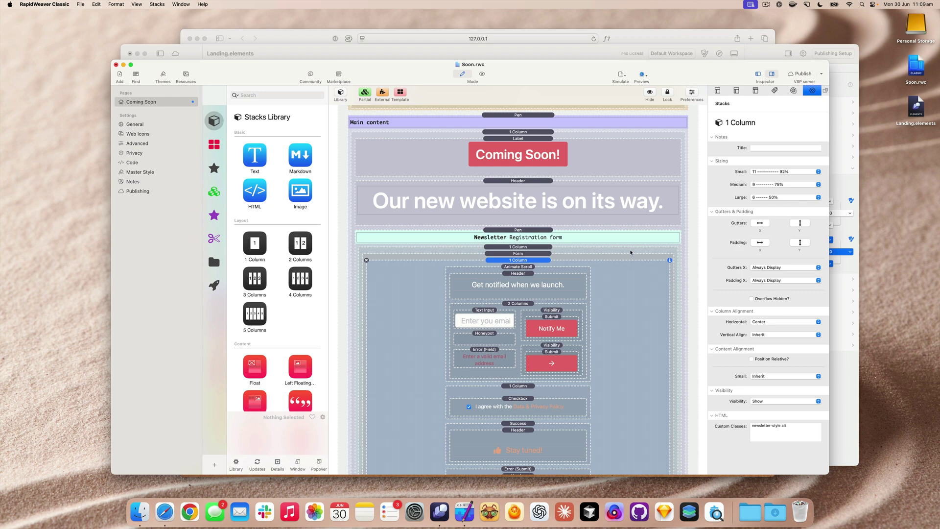
pyautogui.scroll(-3, 587, 328)
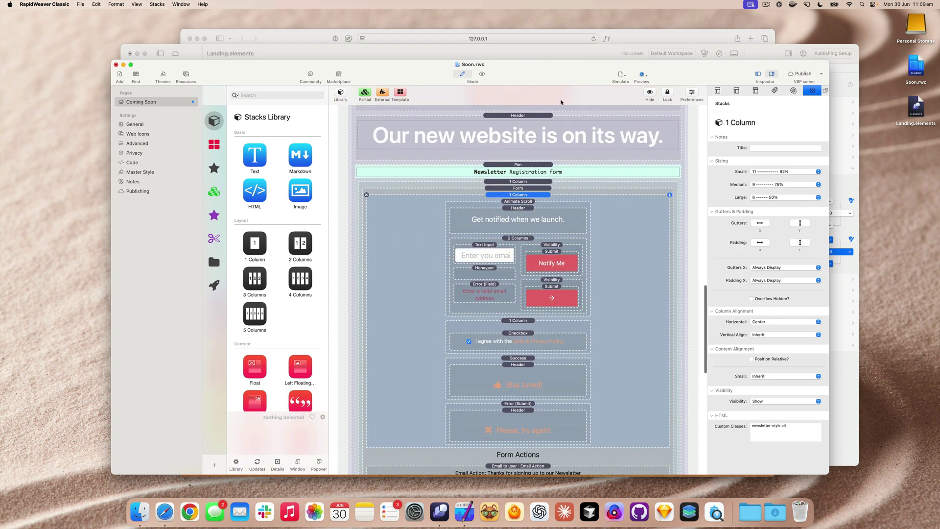
pyautogui.click(555, 56)
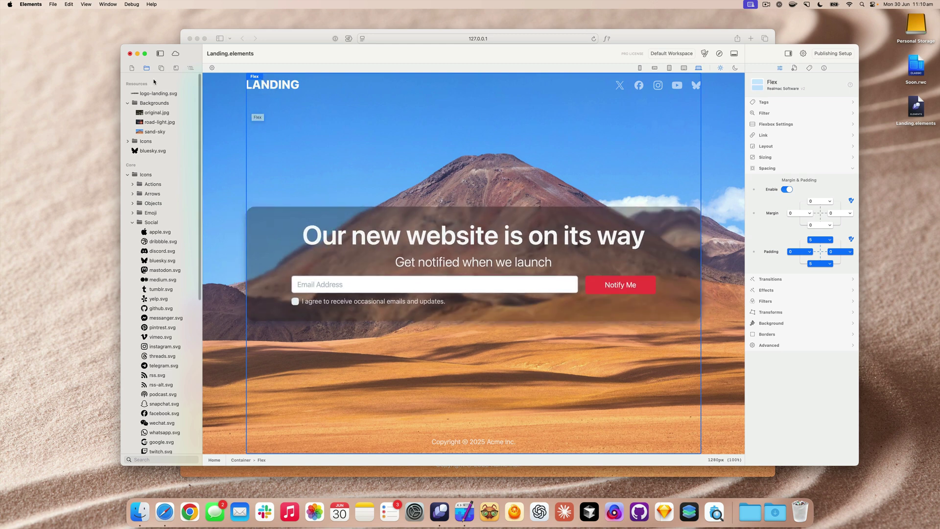
# - Create a new project from the Empty Project template via File > New Project
pyautogui.press('super+1')
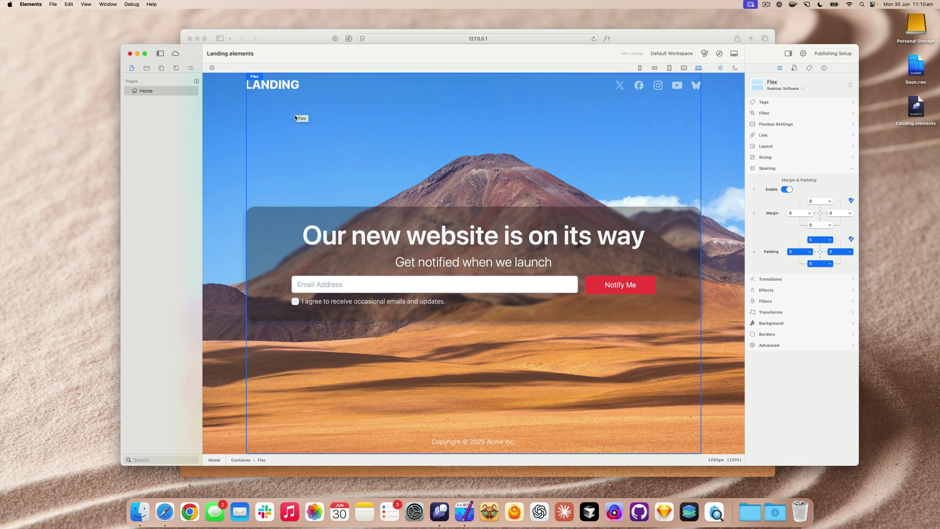
pyautogui.click(54, 5)
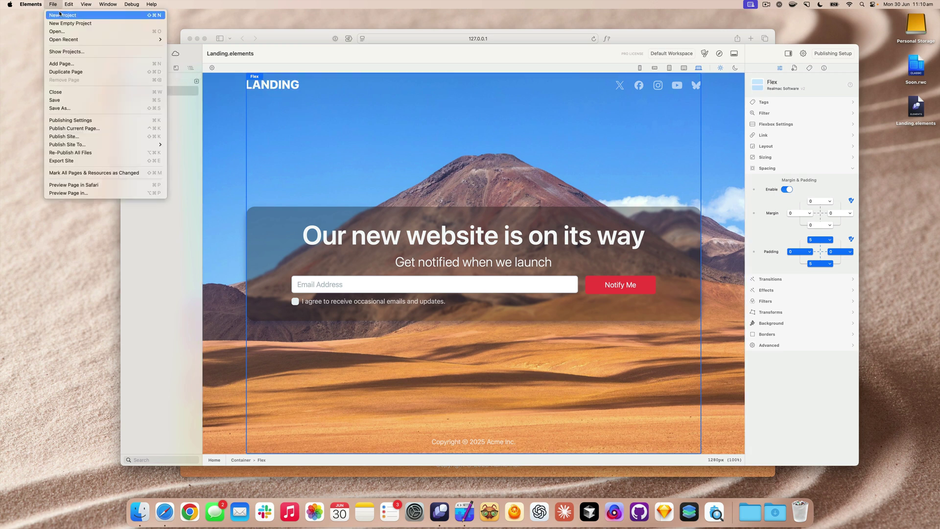
pyautogui.click(61, 15)
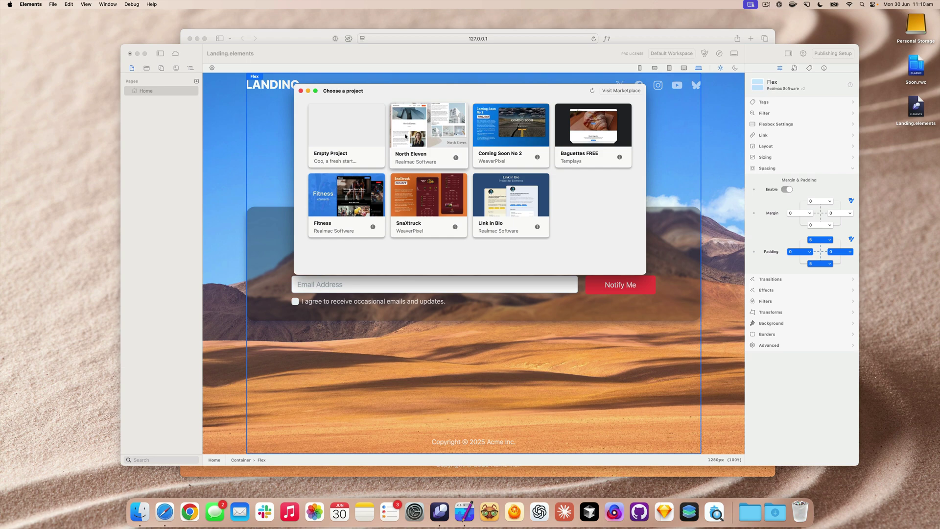
pyautogui.click(350, 128)
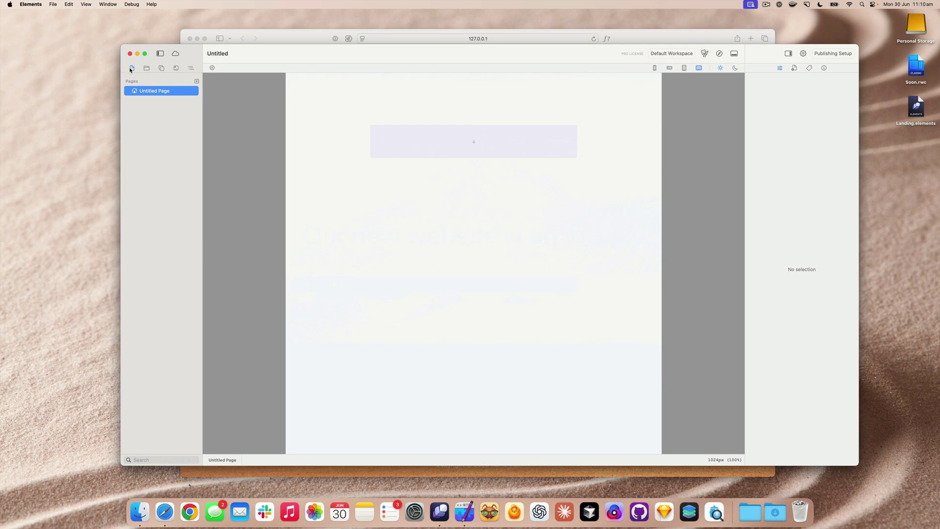
# - Rename Untitled Page to Home and browse through the Components library
pyautogui.doubleClick(144, 90)
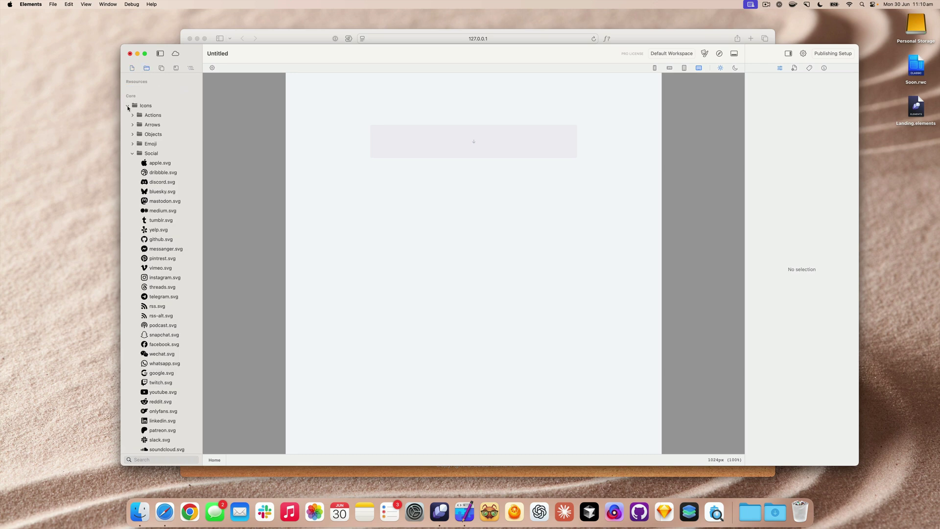
pyautogui.click(132, 153)
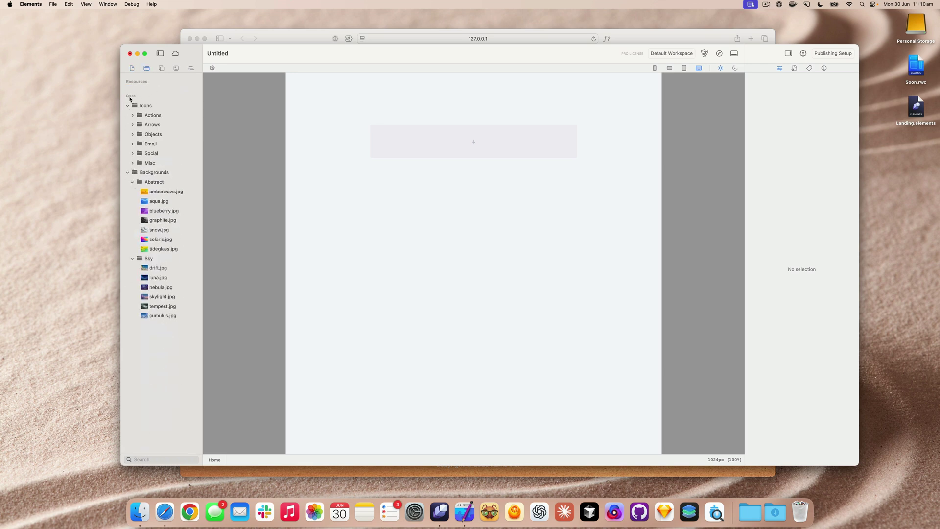
pyautogui.click(162, 68)
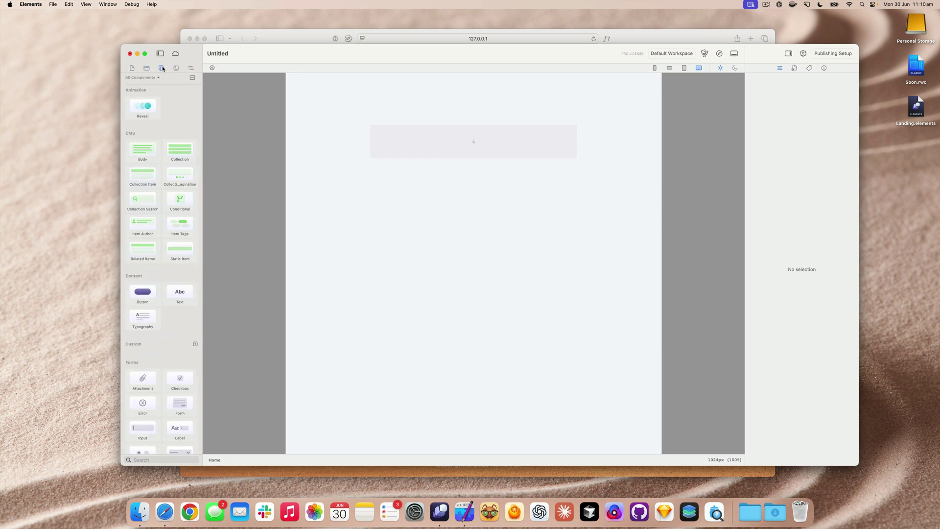
pyautogui.scroll(-15, 176, 154)
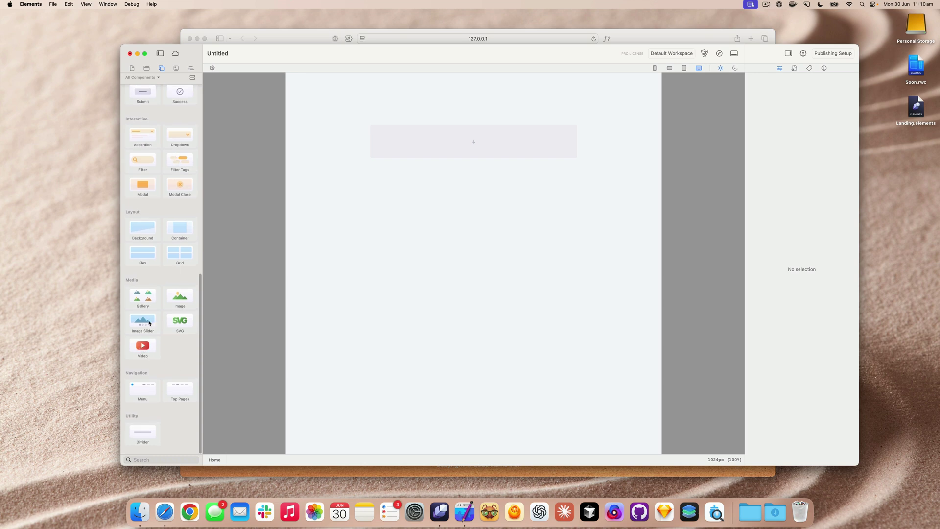
pyautogui.scroll(3, 152, 299)
pyautogui.scroll(5, 162, 268)
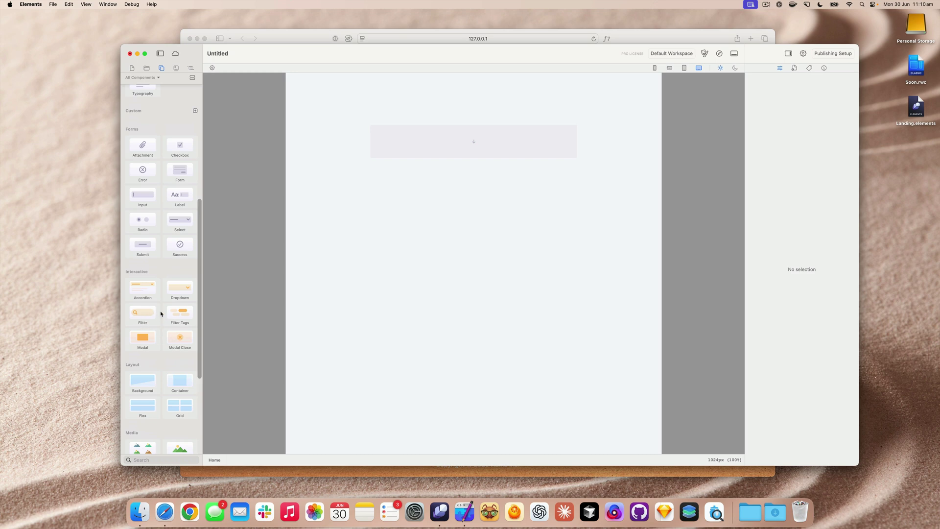
pyautogui.scroll(2, 174, 312)
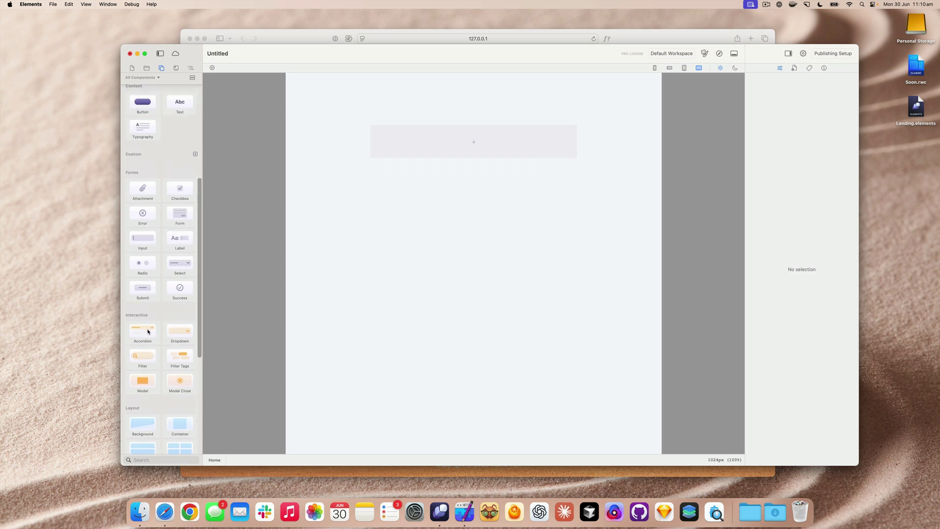
pyautogui.scroll(2, 157, 332)
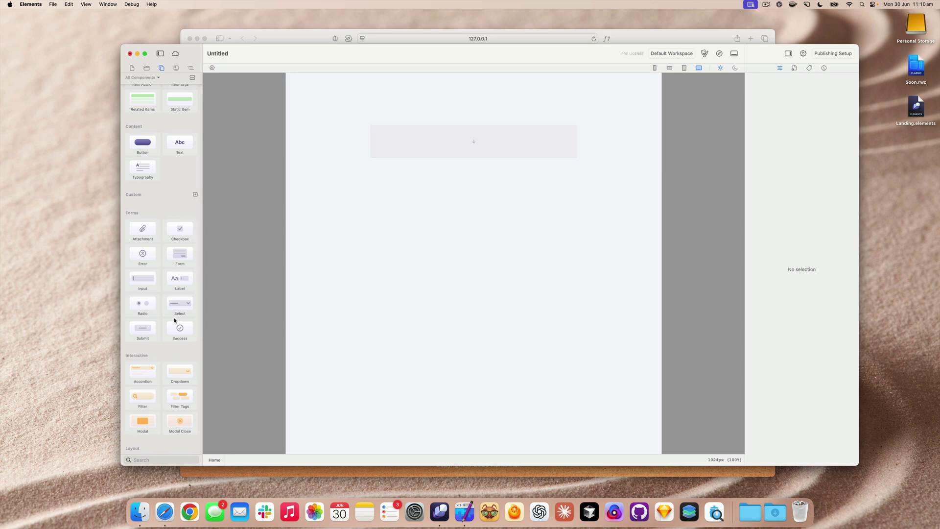
pyautogui.scroll(2, 175, 320)
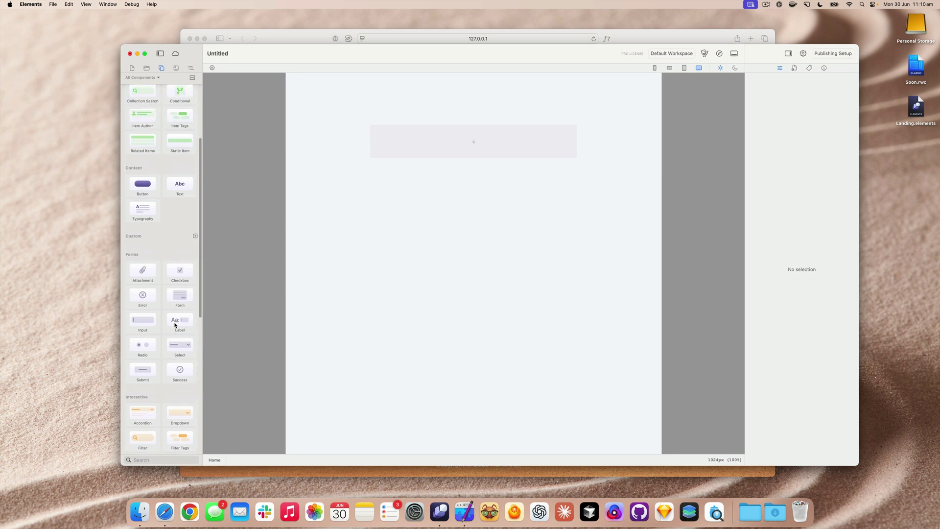
pyautogui.scroll(5, 175, 321)
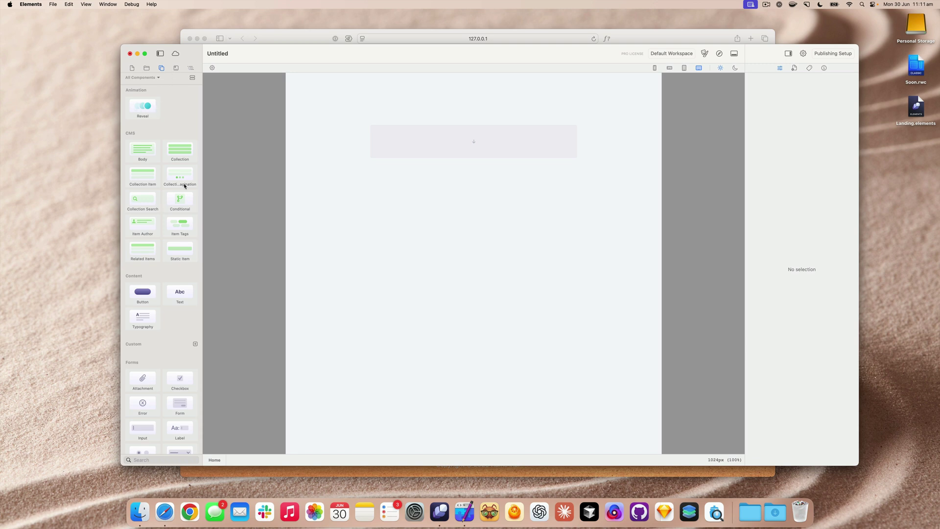
# - Add a sticky menu bar to the top of Home and create a top-level page named Contact
pyautogui.click(177, 69)
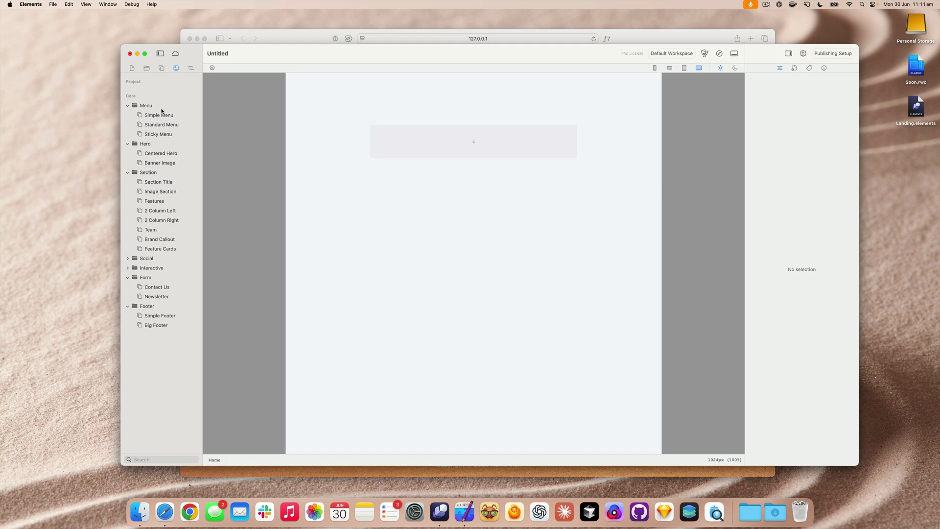
pyautogui.moveTo(160, 130); pyautogui.dragTo(451, 159)
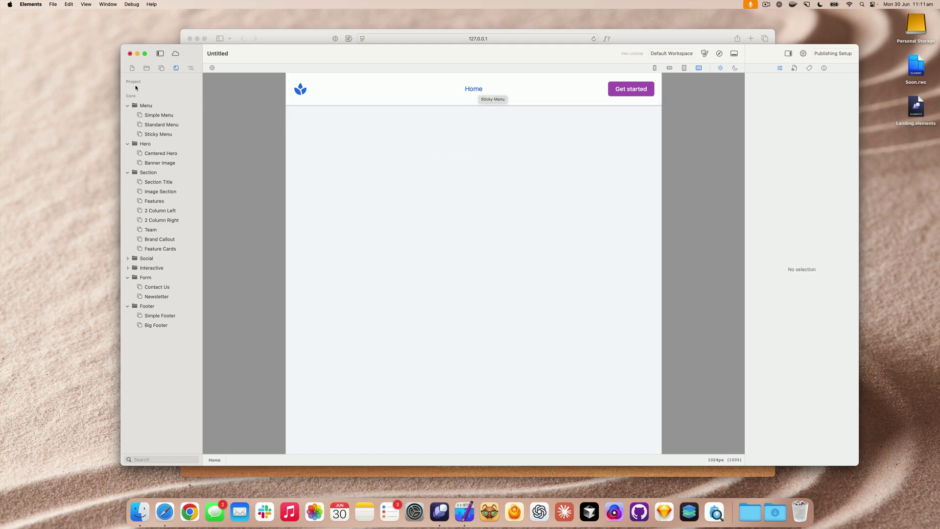
pyautogui.click(132, 68)
pyautogui.click(194, 90)
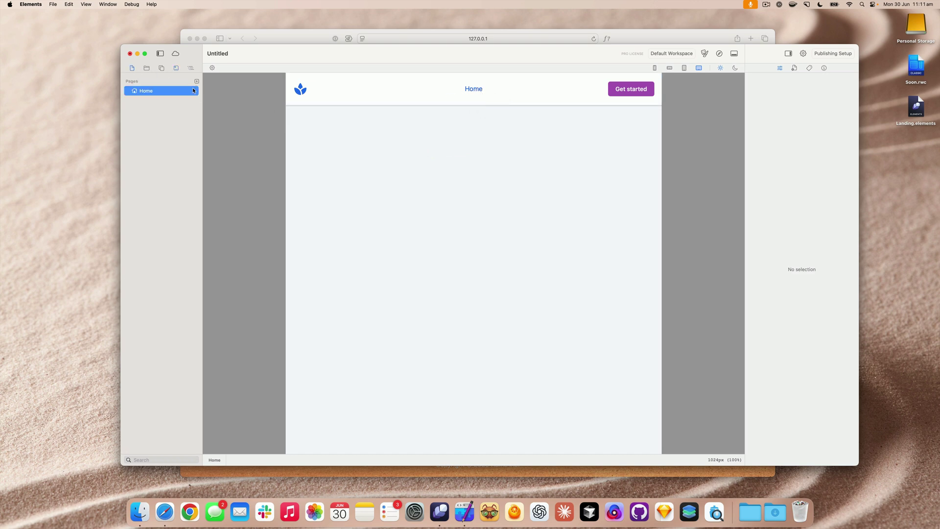
pyautogui.click(197, 81)
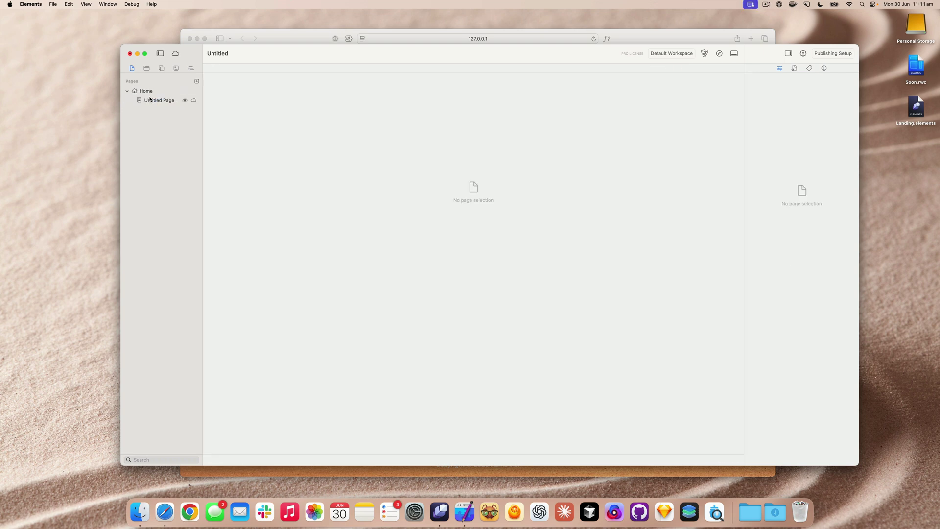
pyautogui.moveTo(149, 100); pyautogui.dragTo(136, 83)
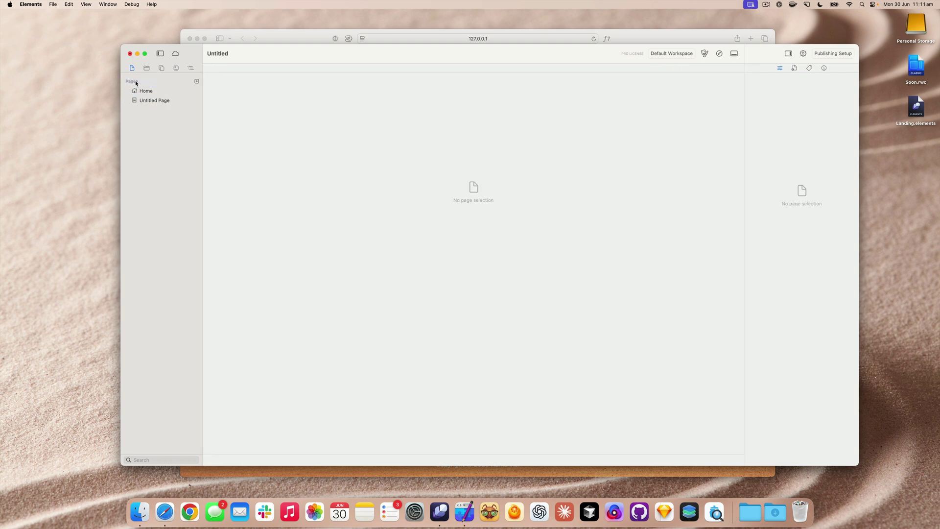
pyautogui.doubleClick(157, 100)
pyautogui.write('Contact')
pyautogui.press('Return')
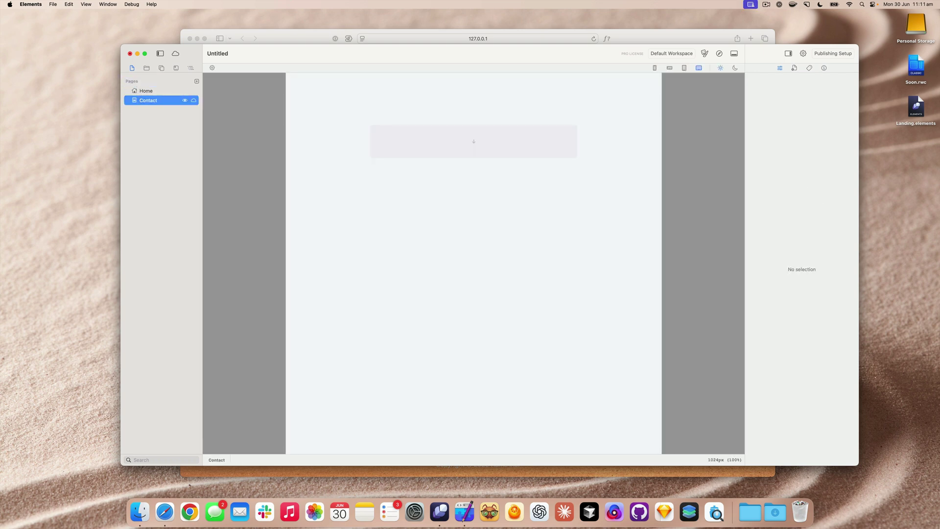
# - Go back to the Home page with the ready-made section templates showing
pyautogui.click(166, 94)
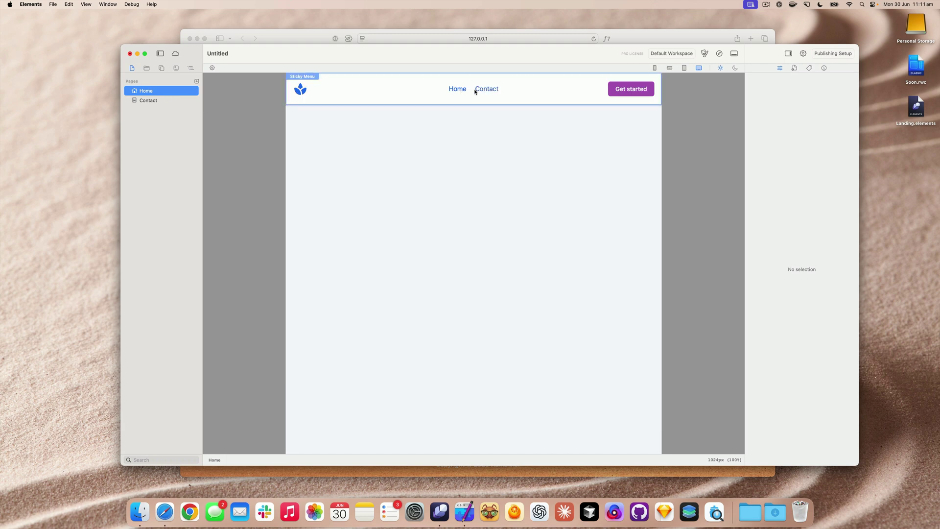
pyautogui.click(165, 69)
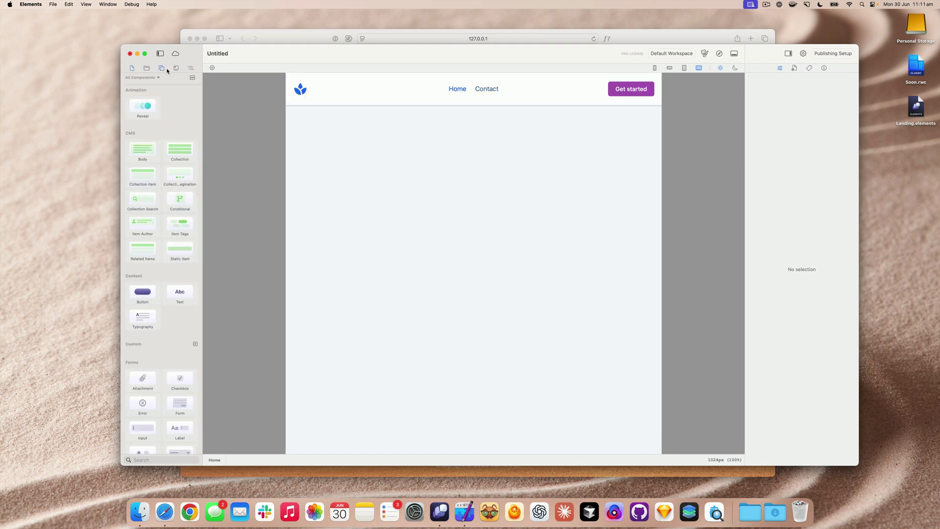
pyautogui.click(175, 68)
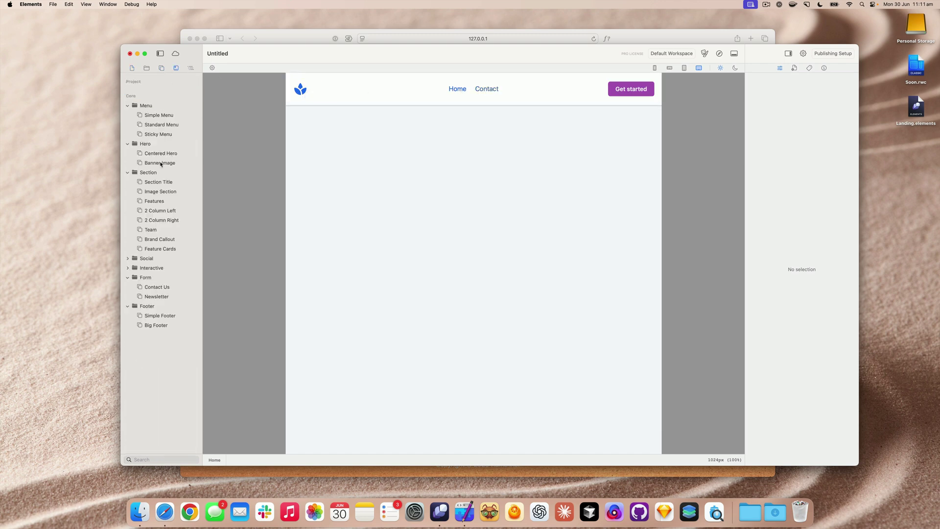
# - Add the gradient Banner Image hero below the menu and a two-column text-and-image section beneath it
pyautogui.moveTo(161, 164); pyautogui.dragTo(447, 192)
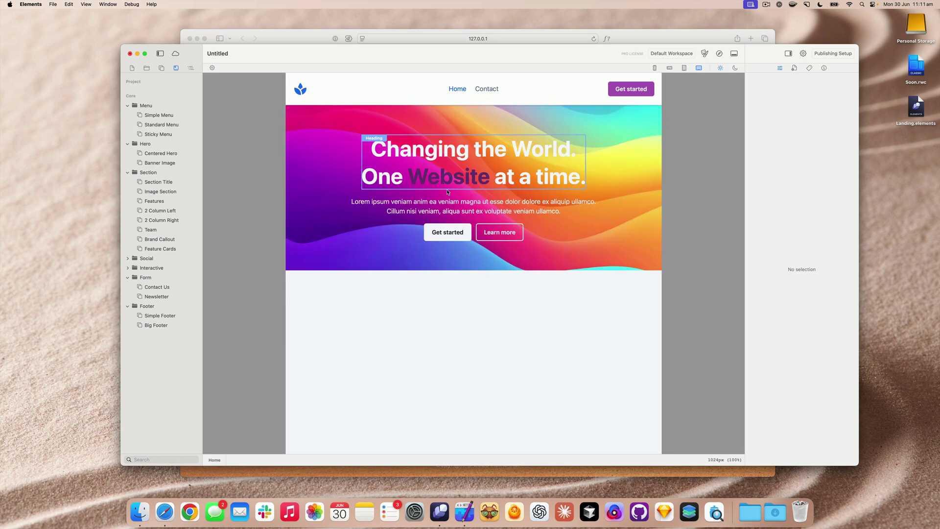
pyautogui.click(498, 233)
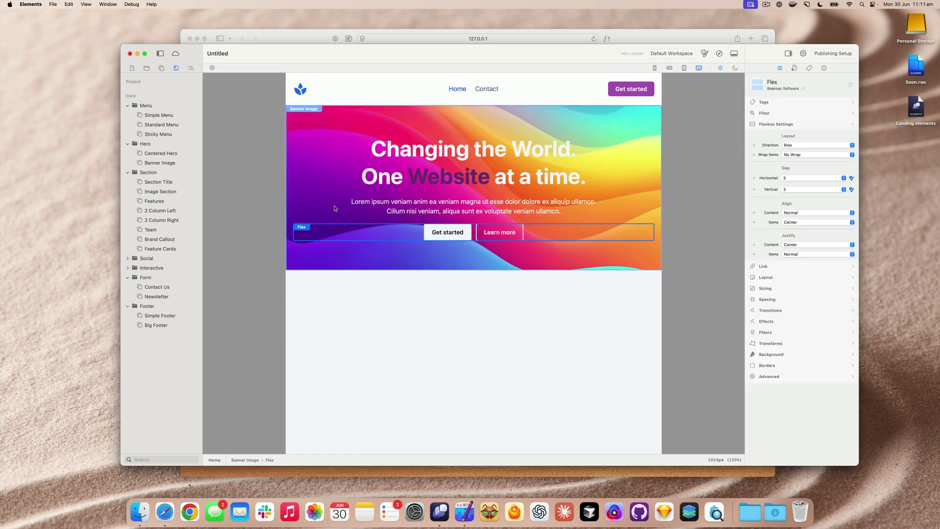
pyautogui.click(330, 254)
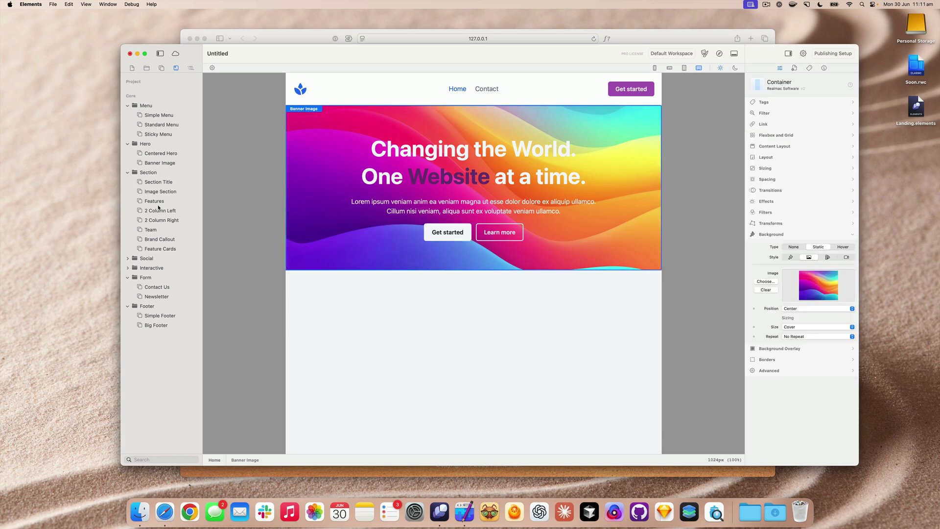
pyautogui.moveTo(159, 213); pyautogui.dragTo(463, 288)
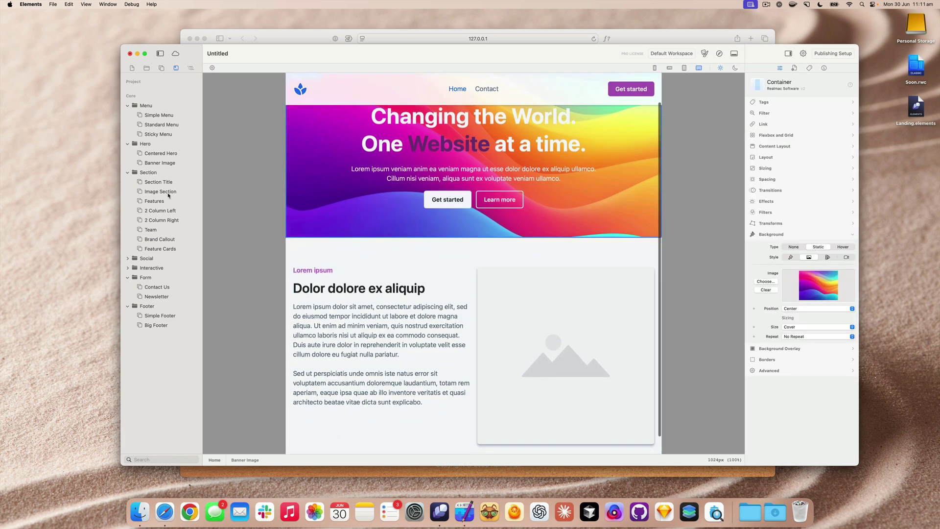
# - Insert a three-item Features row below the banner
pyautogui.moveTo(201, 204); pyautogui.dragTo(394, 201)
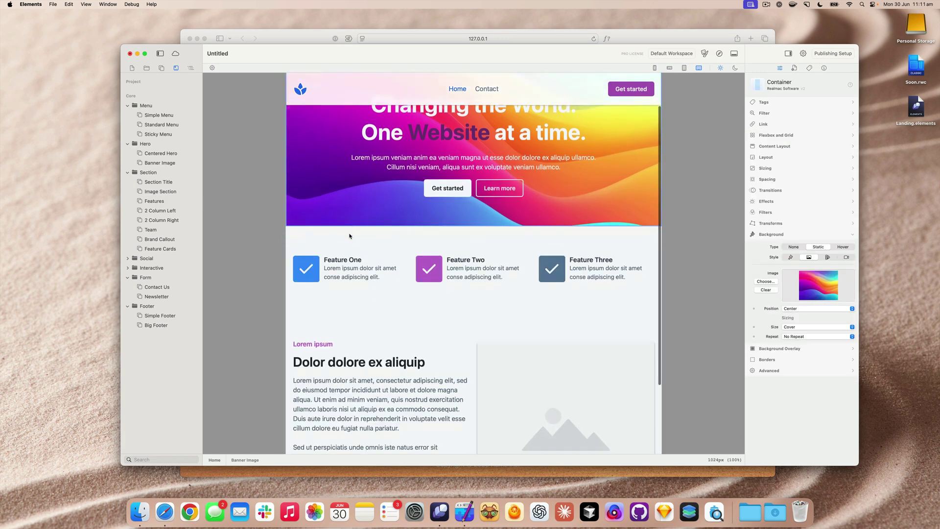
pyautogui.click(314, 222)
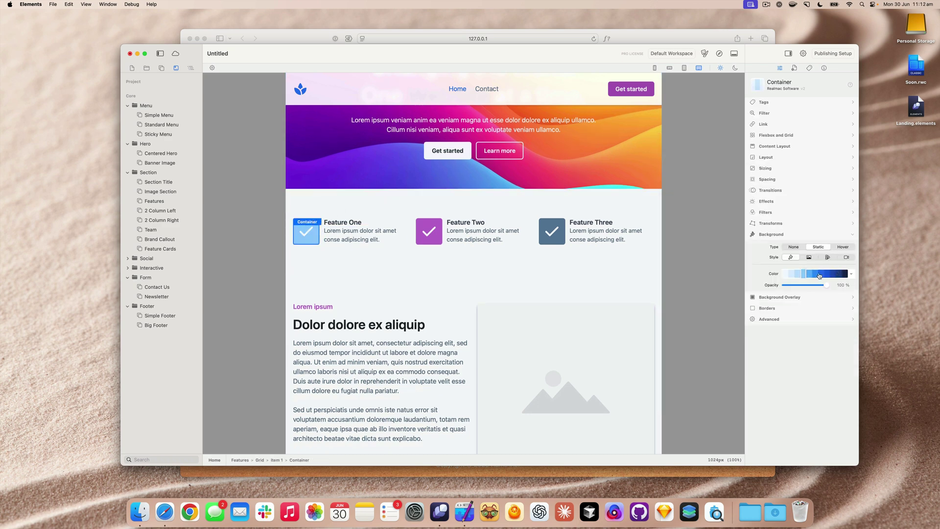
pyautogui.click(567, 228)
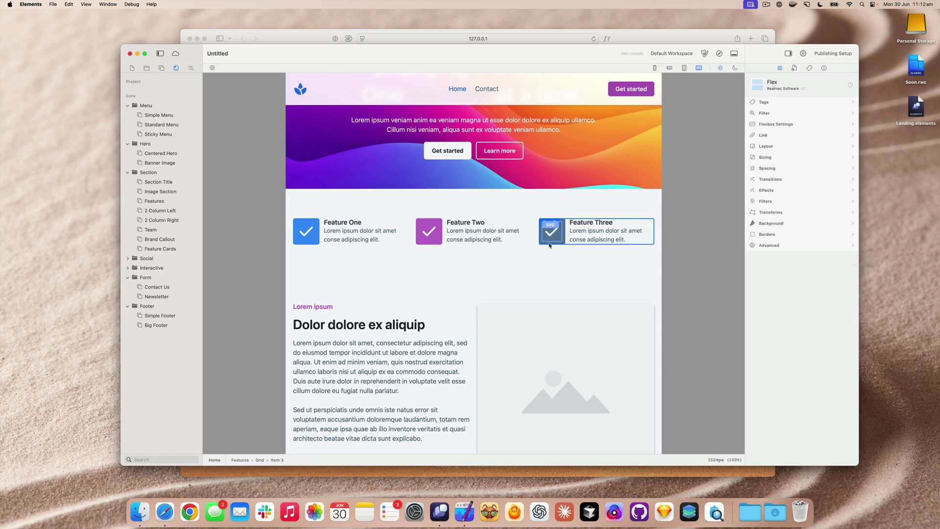
pyautogui.scroll(-2, 549, 245)
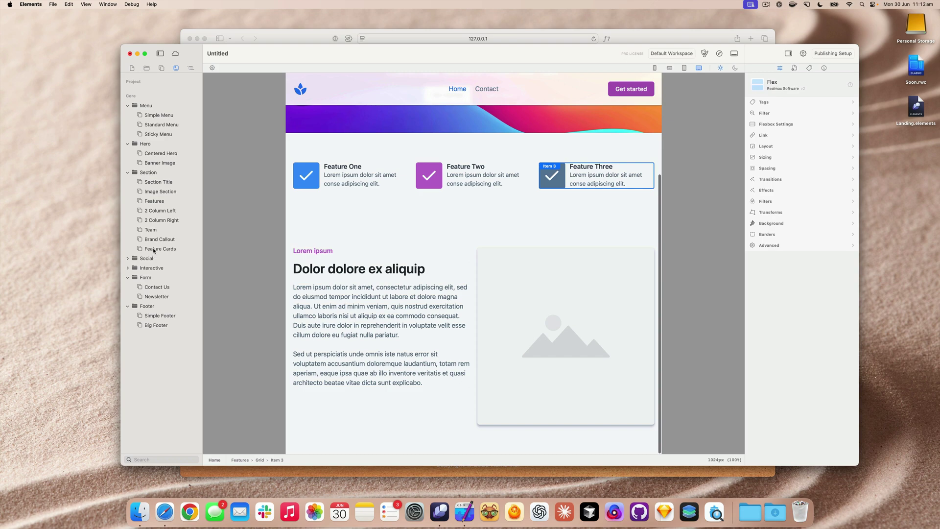
# - Add Feature Cards and the Big Footer with Opening Times, Quick Links and Follow Us
pyautogui.moveTo(153, 250); pyautogui.dragTo(471, 439)
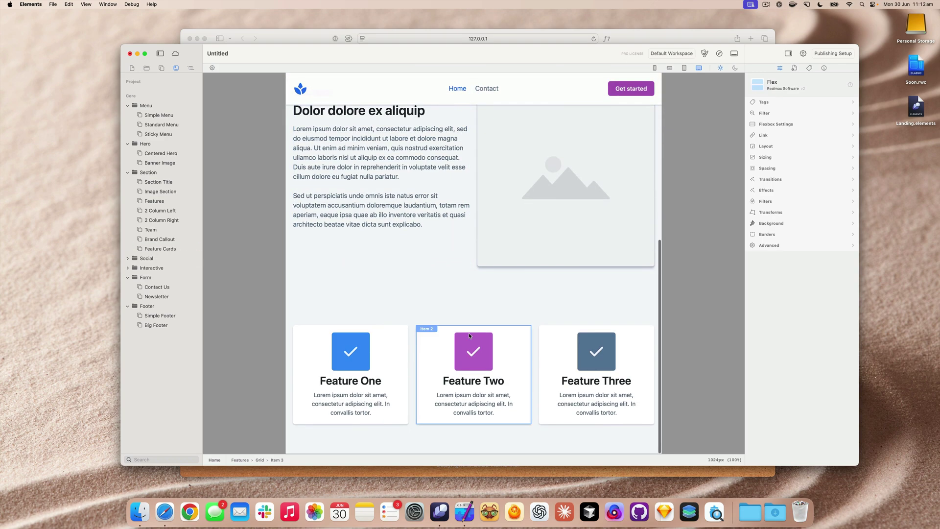
pyautogui.moveTo(156, 325); pyautogui.dragTo(412, 448)
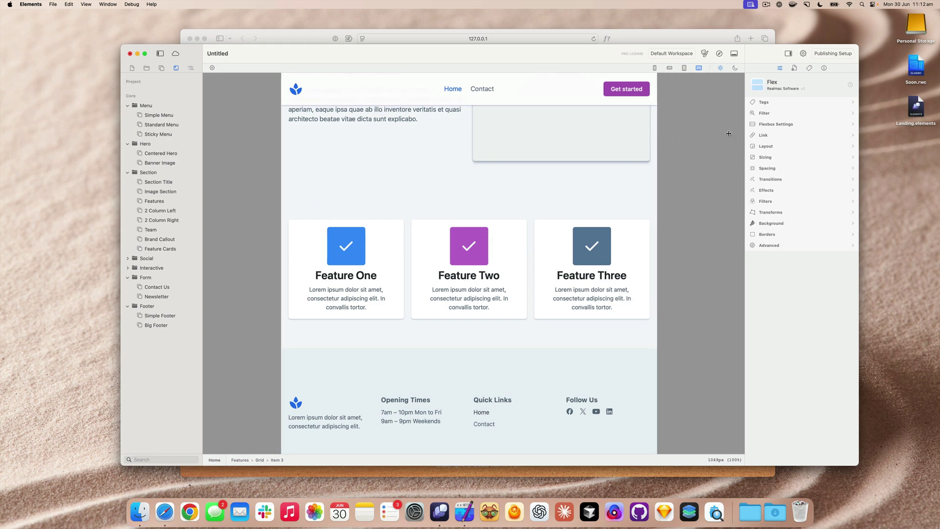
pyautogui.scroll(10, 588, 173)
pyautogui.scroll(-10, 588, 173)
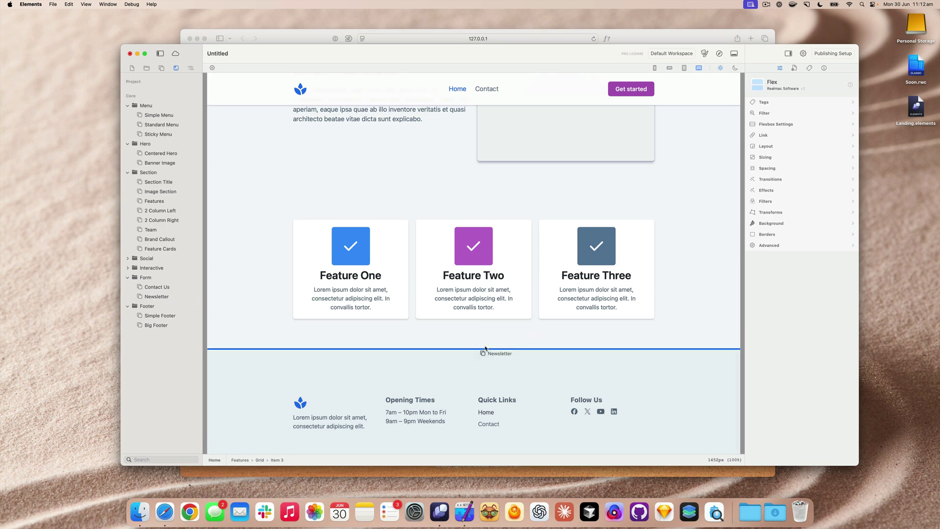
# - Place the Contact Us form section above the footer
pyautogui.click(154, 287)
pyautogui.moveTo(154, 288); pyautogui.dragTo(479, 345)
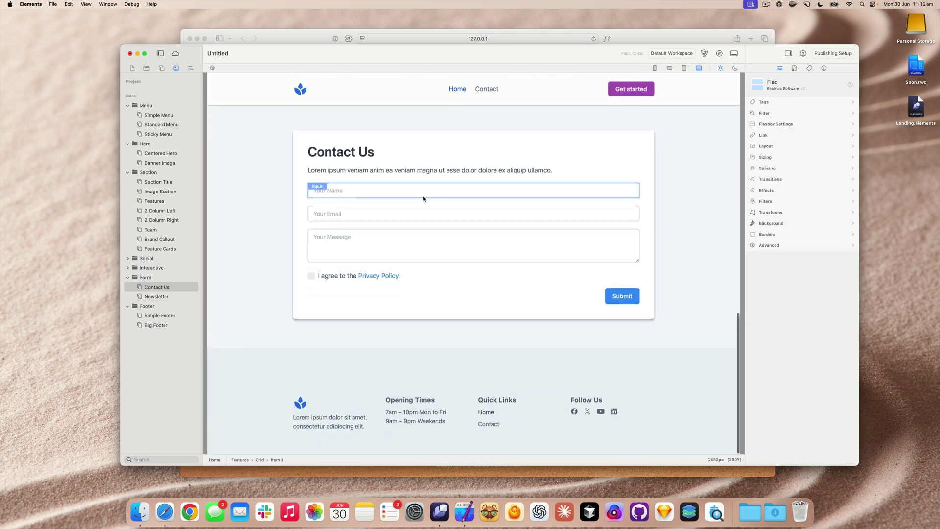
pyautogui.click(426, 196)
pyautogui.click(430, 213)
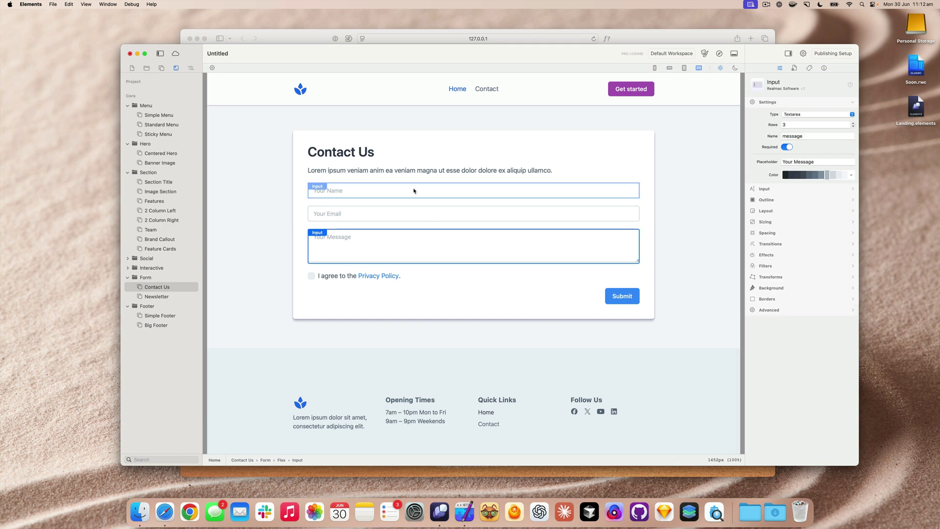
pyautogui.click(395, 149)
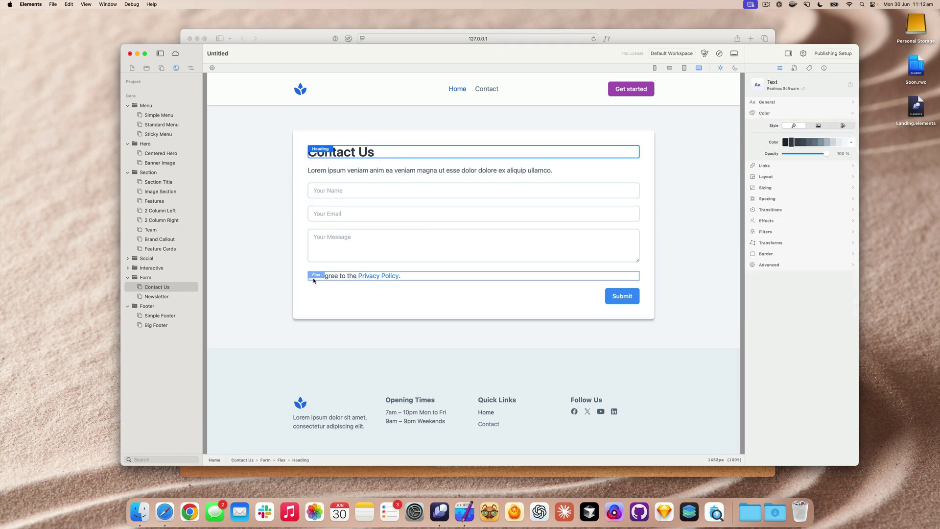
pyautogui.scroll(4, 434, 199)
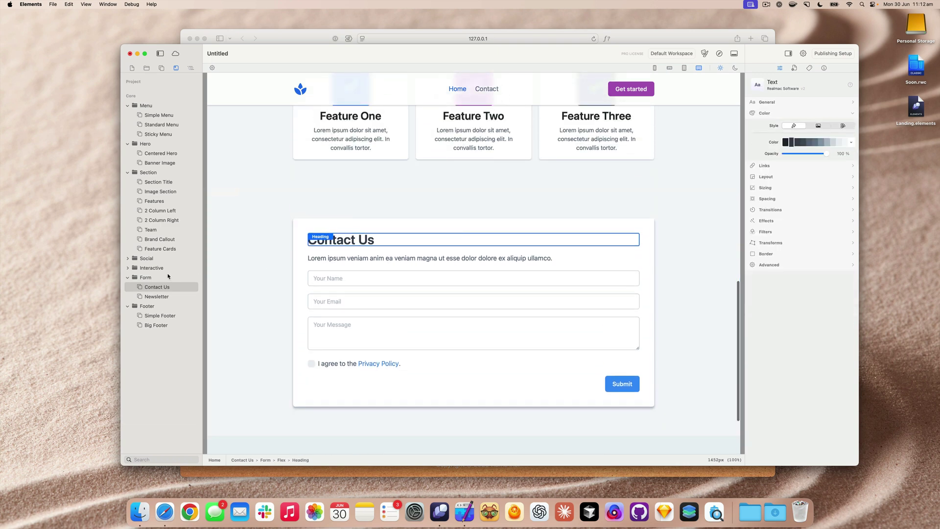
# - Insert an FAQ section above the contact form and preview the page in Safari
pyautogui.click(128, 268)
pyautogui.click(165, 282)
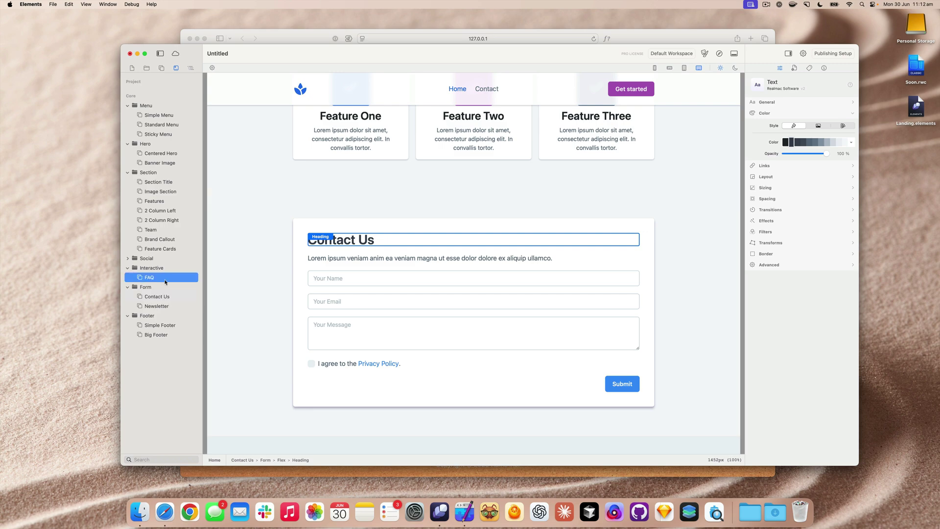
pyautogui.moveTo(165, 280); pyautogui.dragTo(336, 188)
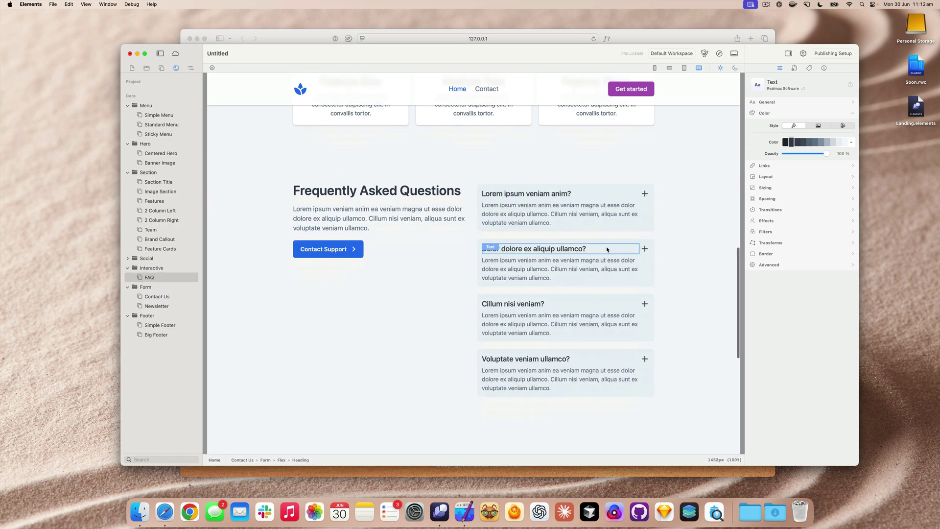
pyautogui.click(719, 53)
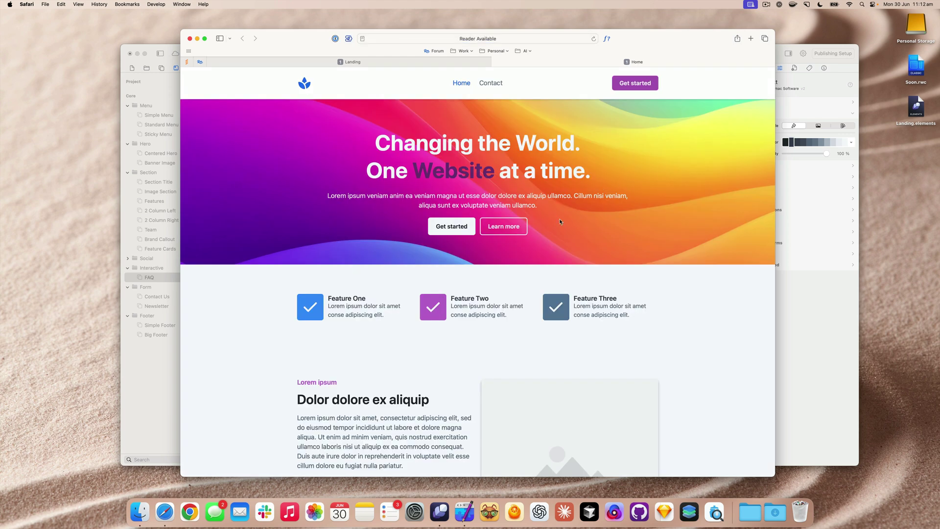
# - Test the Get started jump link down to the feature cards in the Safari preview
pyautogui.click(457, 224)
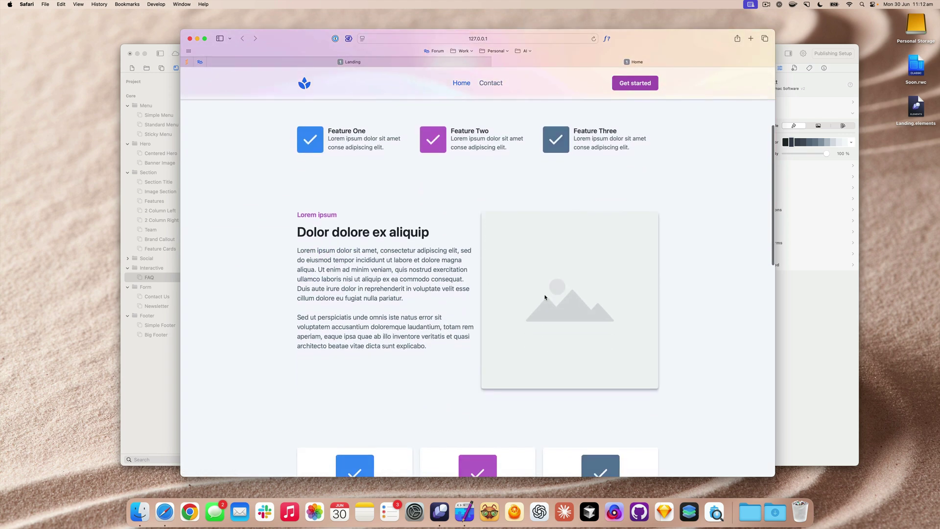
pyautogui.scroll(-4, 545, 297)
pyautogui.scroll(-5, 469, 314)
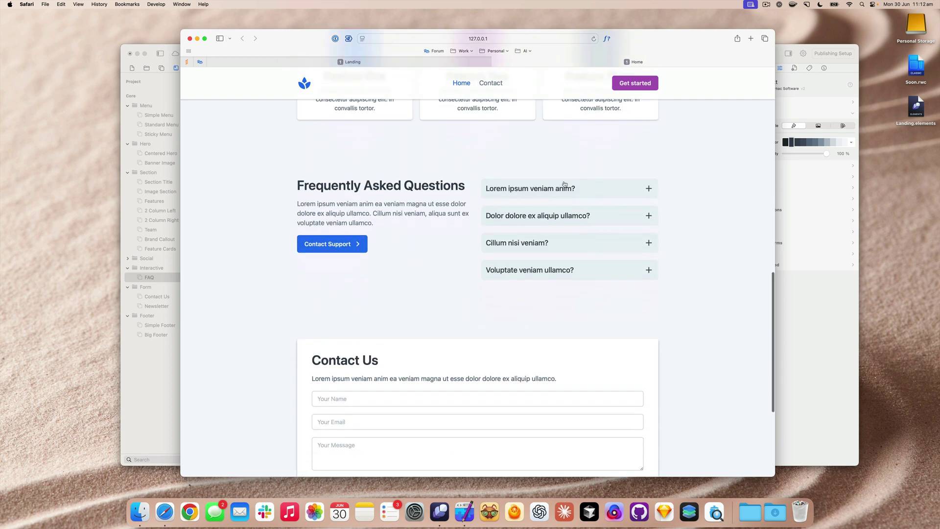
# - Expand the three FAQ questions, including 'Cillum nisi veniam?', and scroll to the Contact Us form
pyautogui.click(564, 184)
pyautogui.click(588, 246)
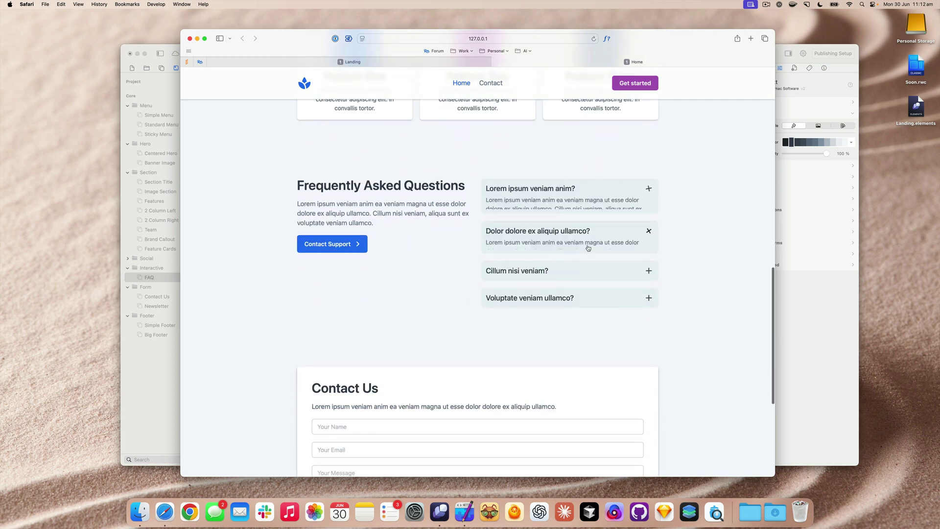
pyautogui.click(558, 272)
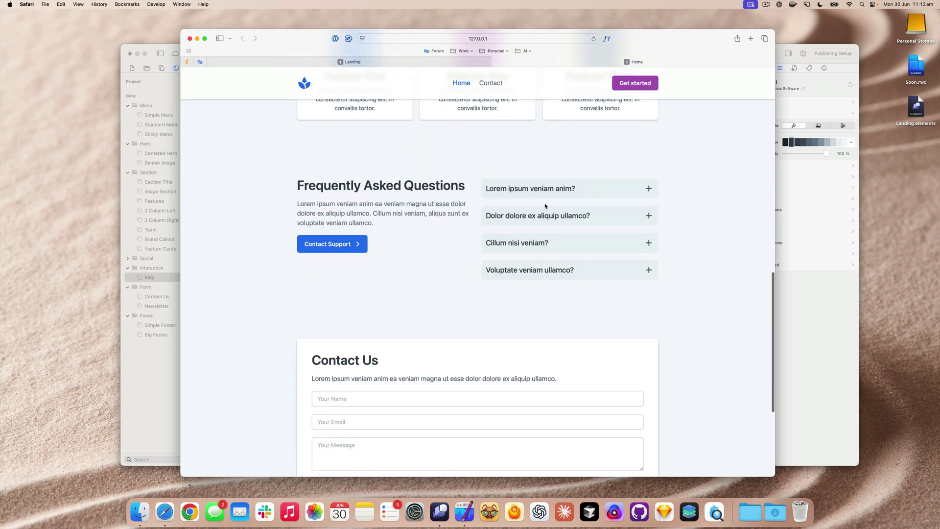
pyautogui.scroll(-3, 389, 274)
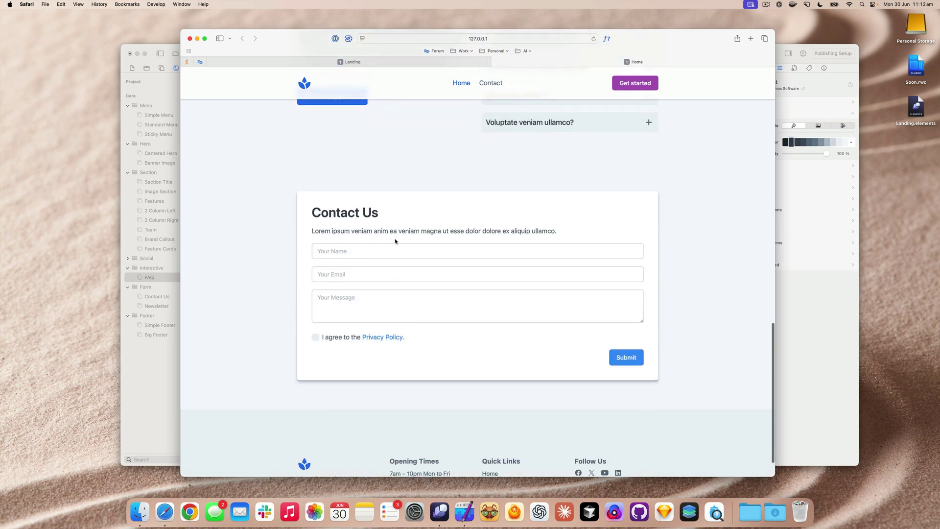
pyautogui.scroll(-2, 524, 367)
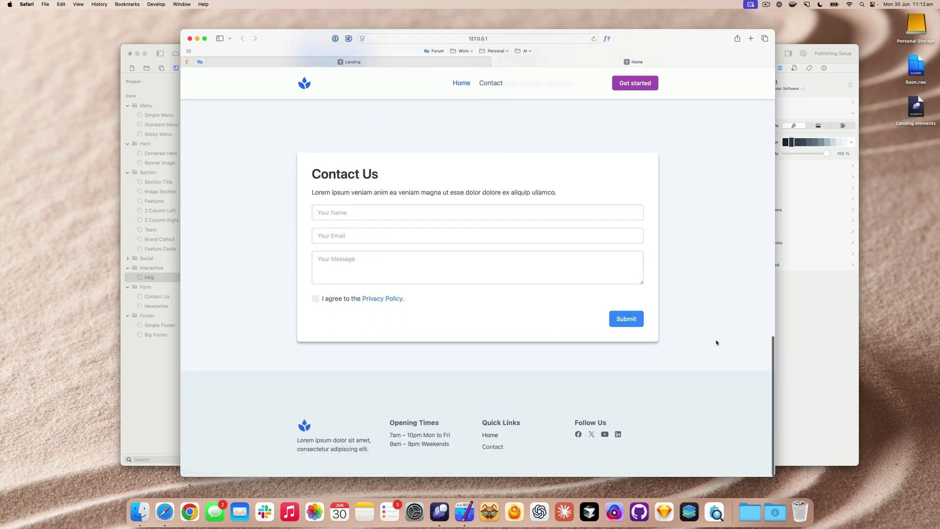
pyautogui.scroll(10, 716, 343)
# - Back in Elements, inspect the hero heading's word 'Website', then select the Home page Sticky Menu
pyautogui.press('super+h')
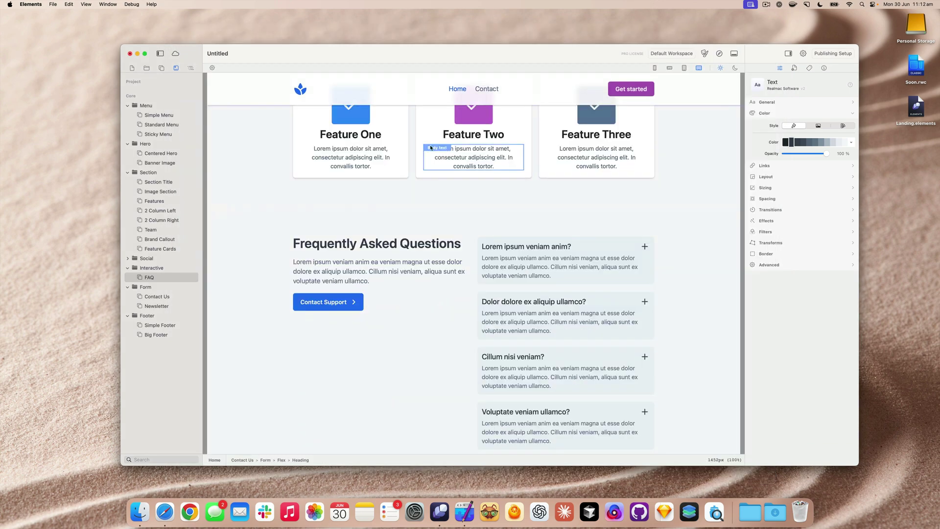
pyautogui.scroll(10, 431, 147)
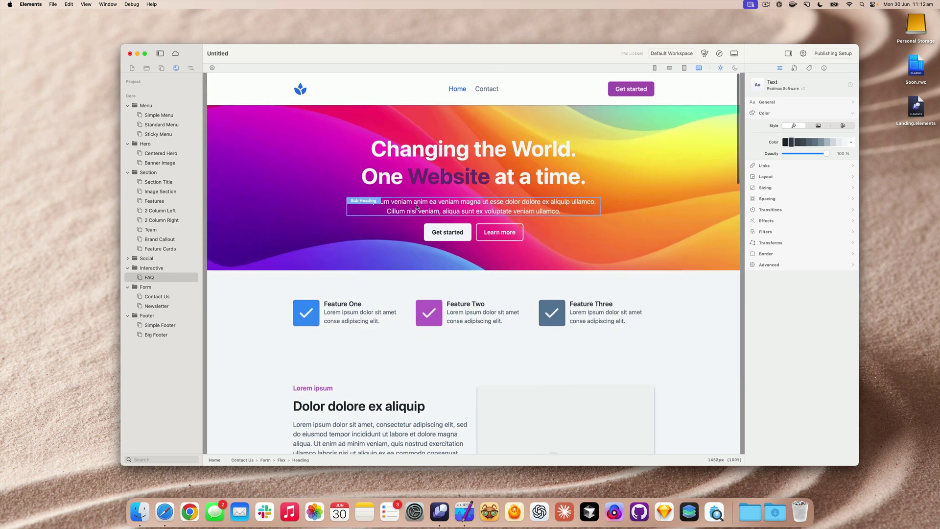
pyautogui.click(413, 147)
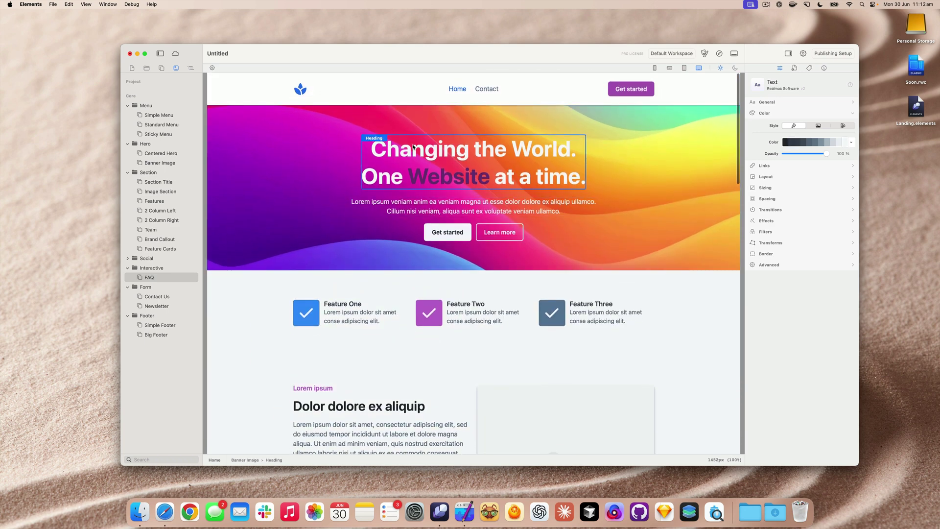
pyautogui.click(420, 175)
pyautogui.moveTo(409, 176); pyautogui.dragTo(465, 176)
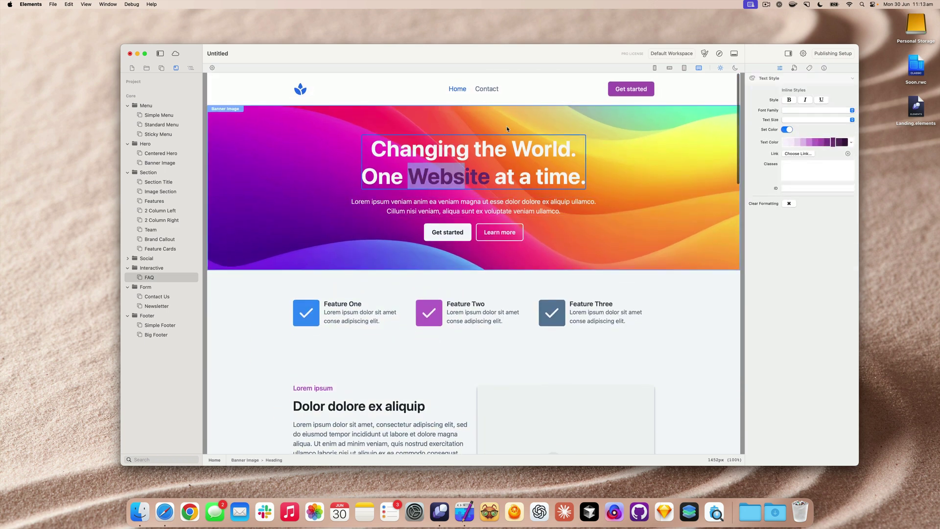
pyautogui.click(506, 129)
pyautogui.click(258, 102)
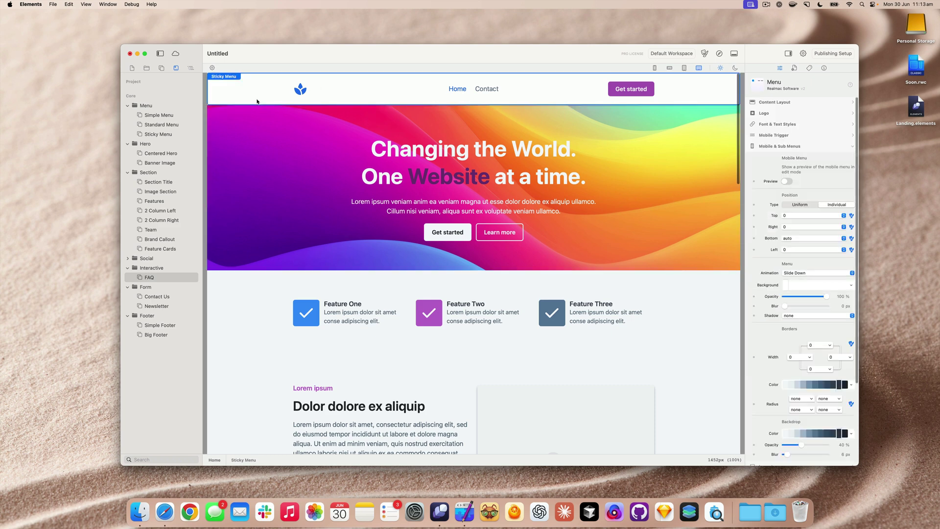
# - Convert the Sticky Menu and Banner Image to global elements and find them in the Components library
pyautogui.rightClick(370, 100)
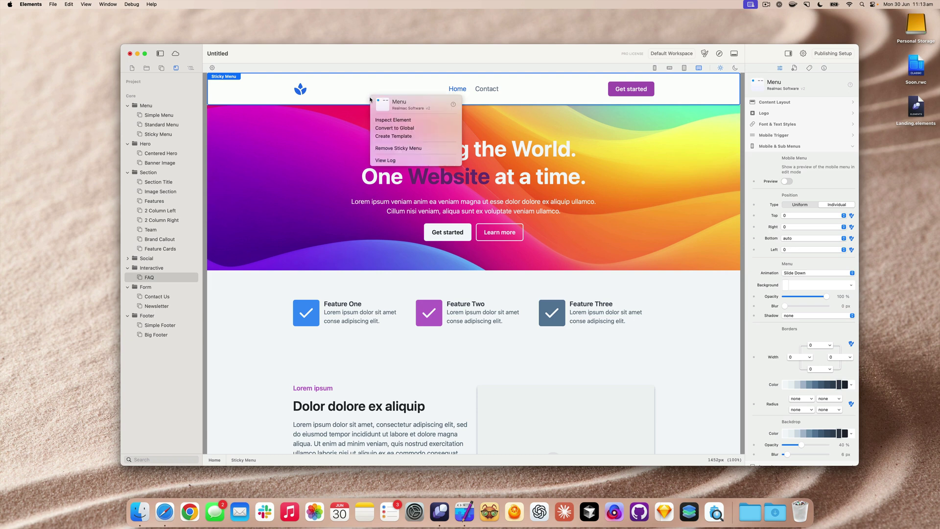
pyautogui.click(441, 128)
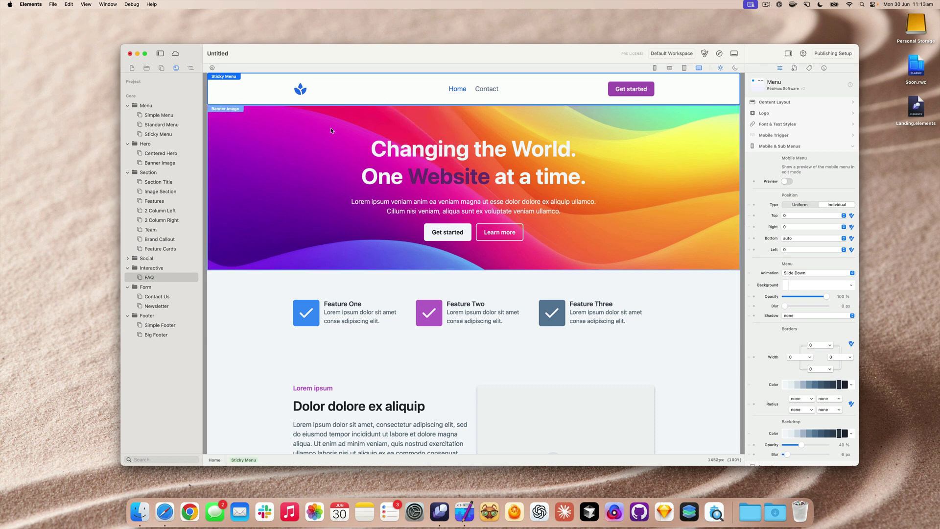
pyautogui.click(267, 125)
pyautogui.rightClick(268, 126)
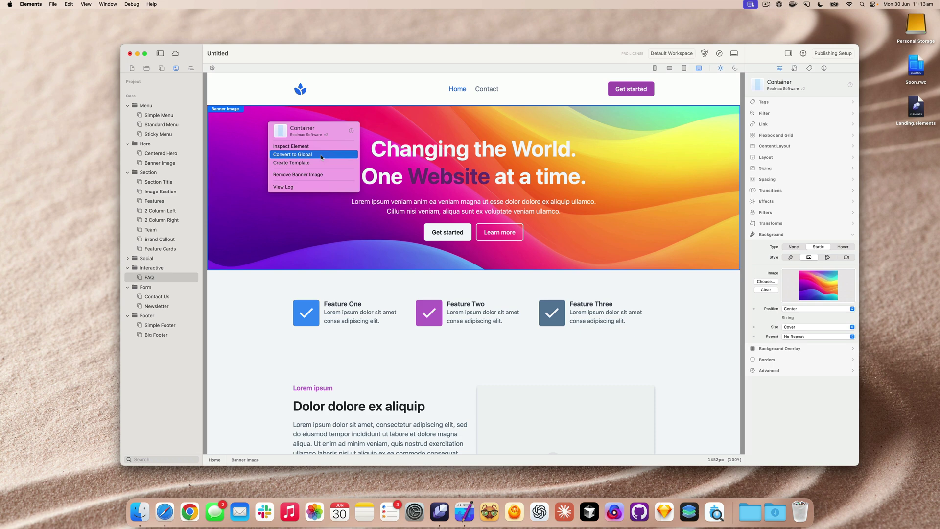
pyautogui.click(321, 154)
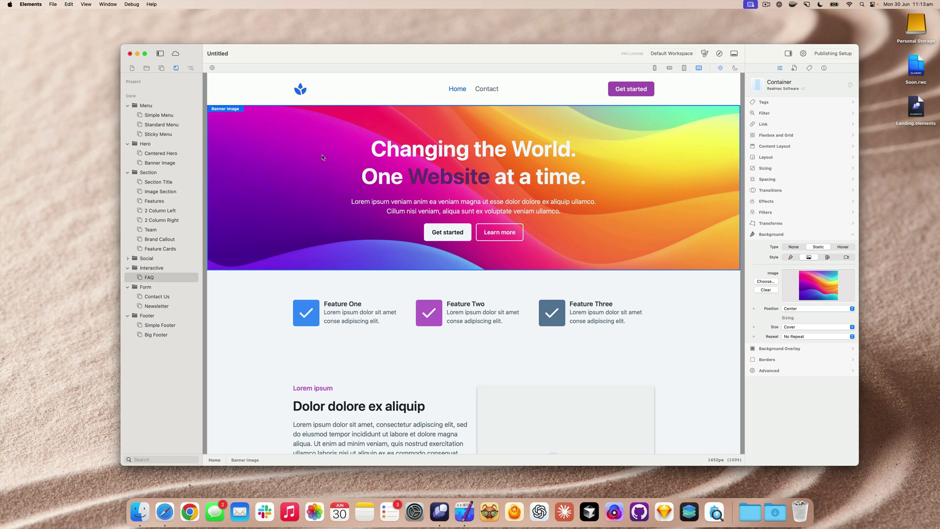
pyautogui.click(162, 68)
pyautogui.scroll(-10, 178, 247)
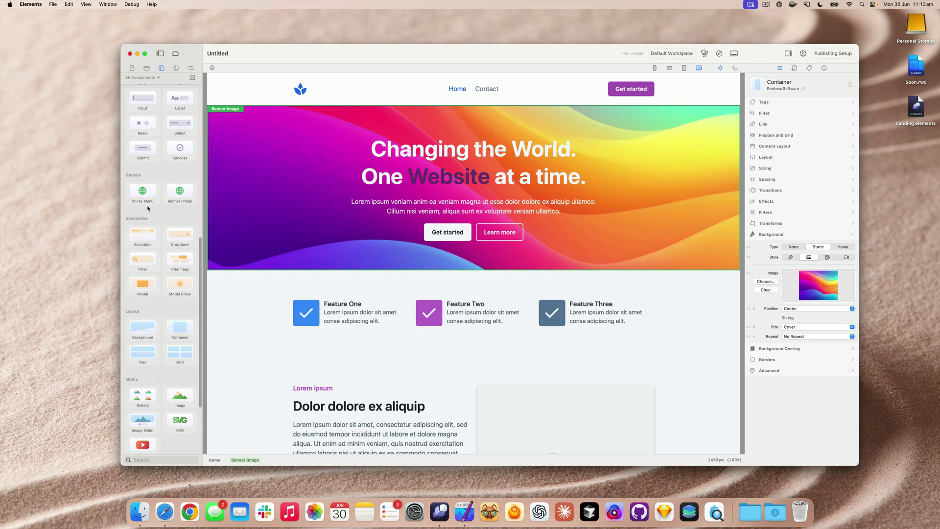
# - On the Contact page, add the global Sticky Menu with the global Banner Image below it
pyautogui.click(215, 459)
pyautogui.click(229, 469)
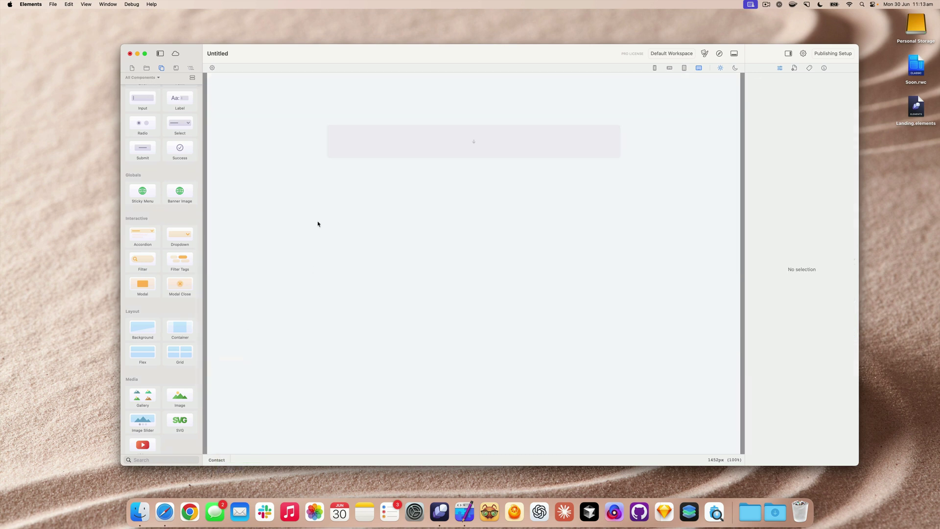
pyautogui.moveTo(163, 195); pyautogui.dragTo(463, 134)
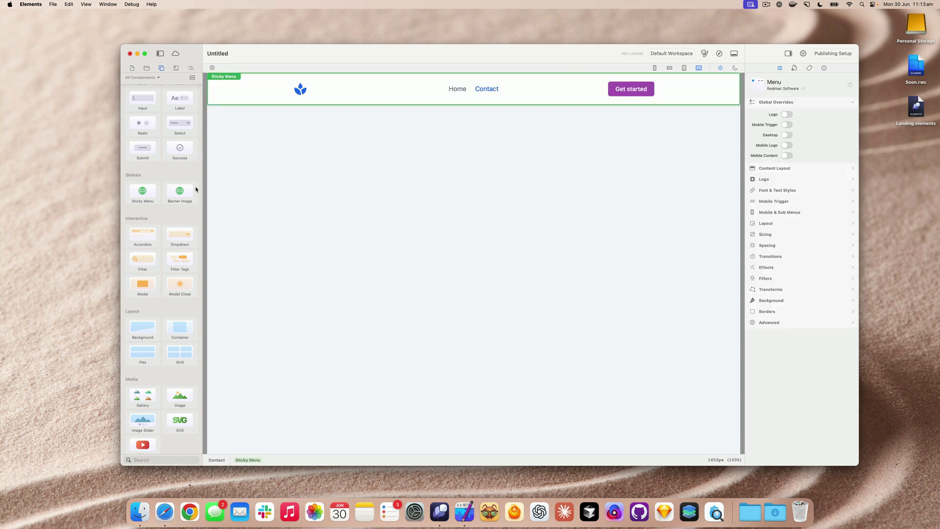
pyautogui.moveTo(195, 189); pyautogui.dragTo(446, 161)
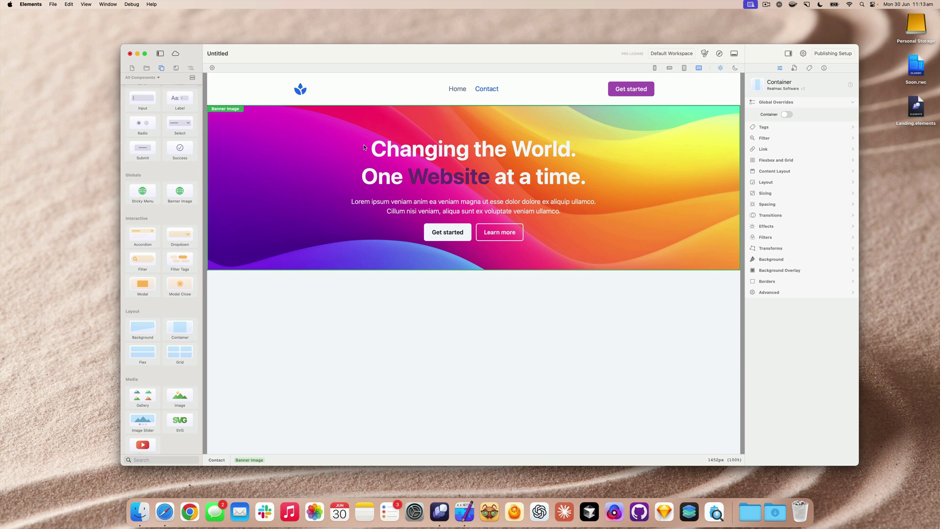
# - Set blueberry.jpg from Resources as the banner's background image
pyautogui.click(146, 68)
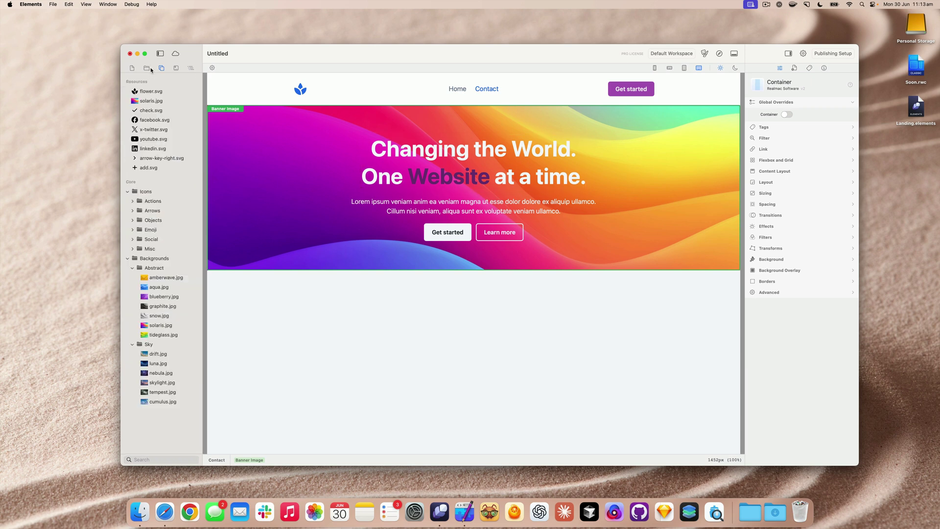
pyautogui.click(770, 259)
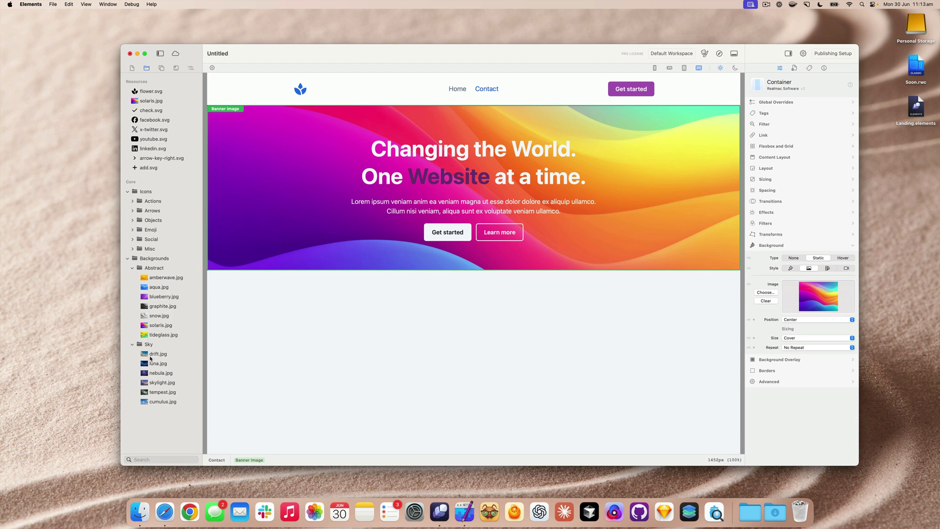
pyautogui.moveTo(166, 296); pyautogui.dragTo(832, 306)
# - Compare the Home and Contact pages, then make aqua.jpg the Contact banner's background
pyautogui.click(132, 68)
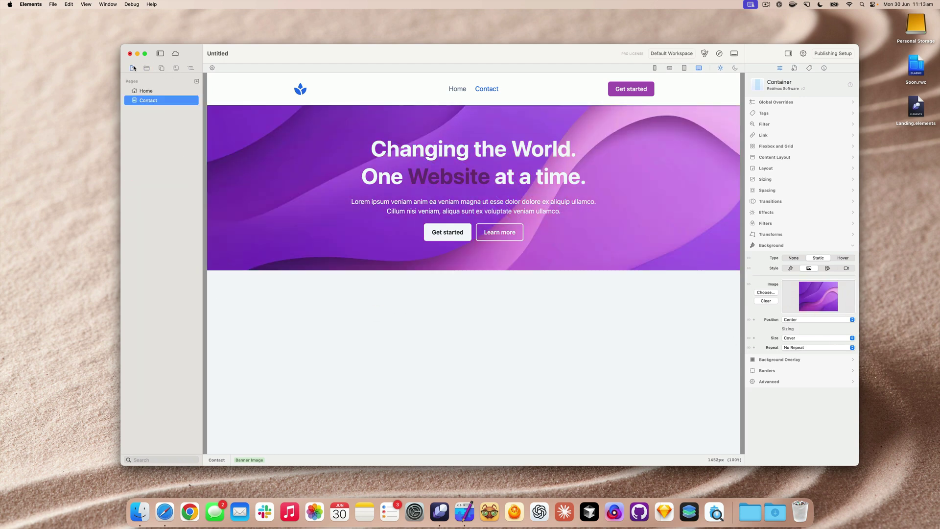
pyautogui.click(147, 90)
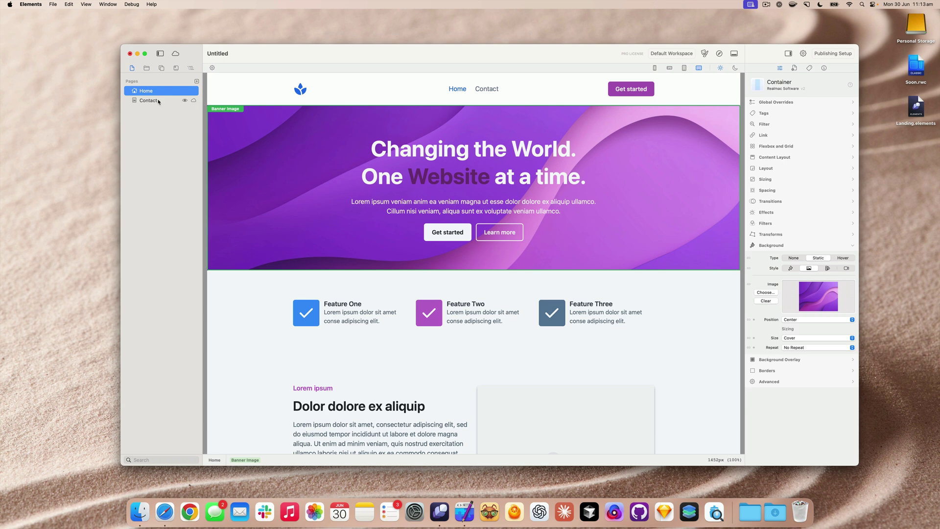
pyautogui.click(159, 100)
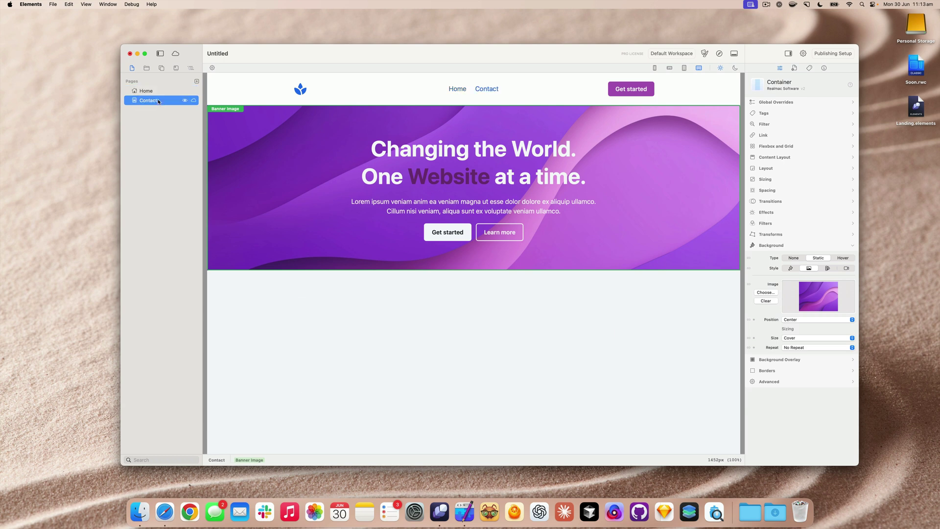
pyautogui.click(146, 68)
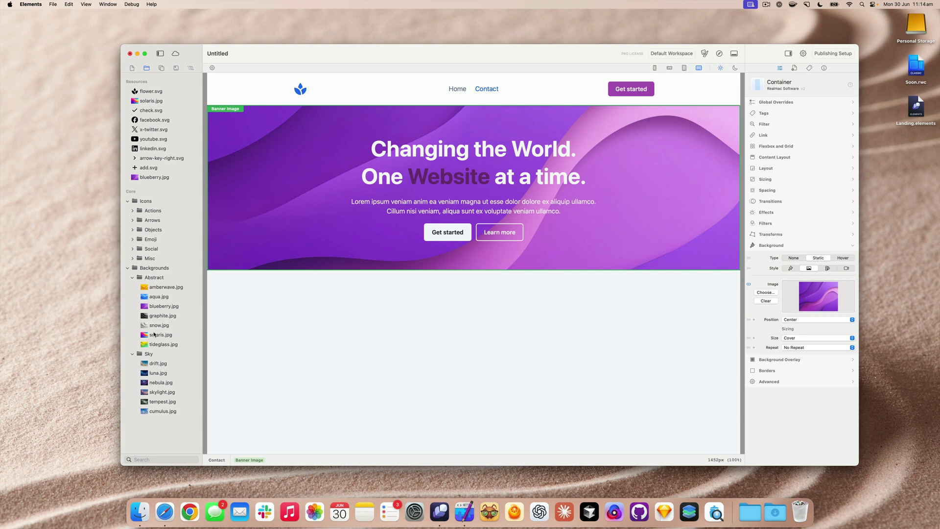
pyautogui.moveTo(156, 297); pyautogui.dragTo(824, 303)
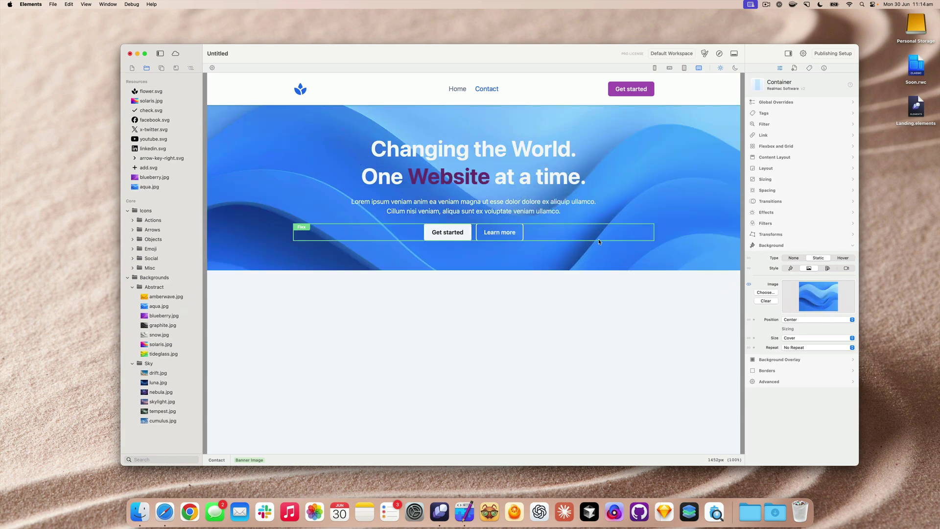
# - Confirm Home keeps its purple banner while Contact is blue, then select the Contact banner heading
pyautogui.click(132, 67)
pyautogui.click(149, 90)
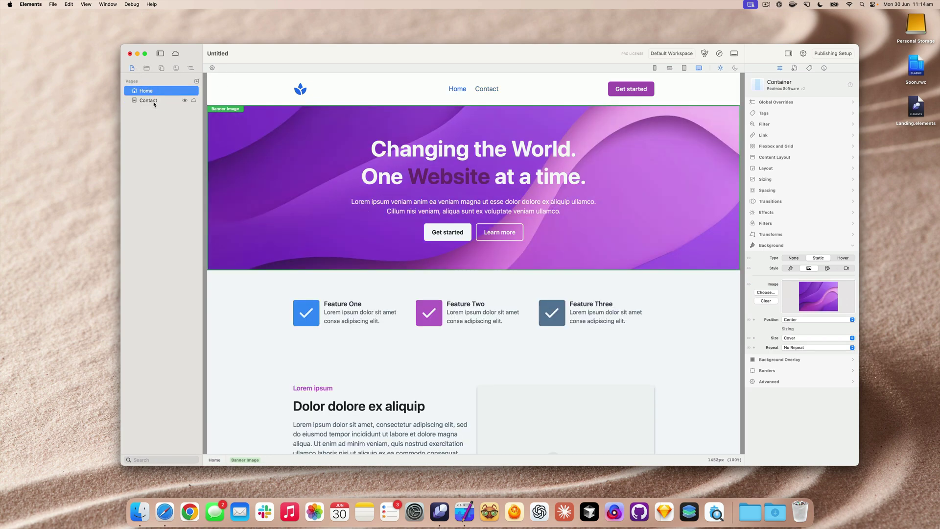
pyautogui.press('Down')
pyautogui.click(156, 91)
pyautogui.click(157, 100)
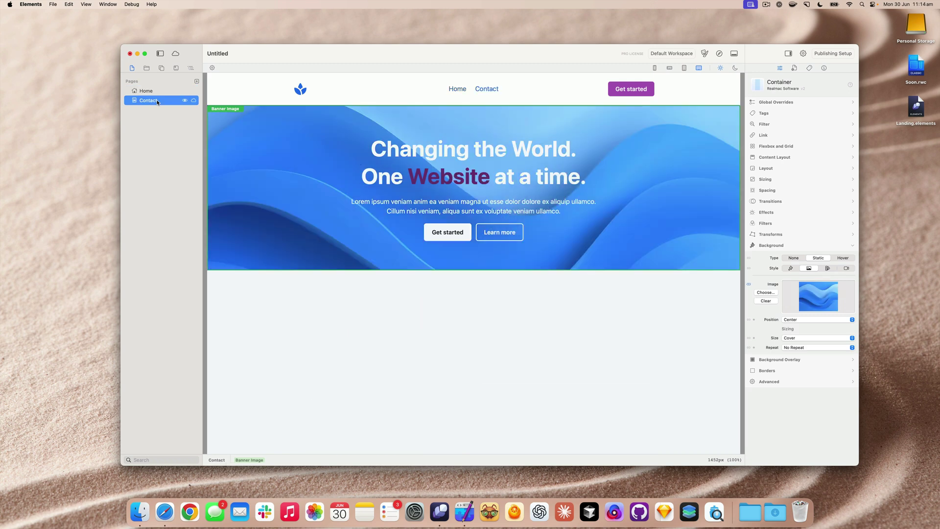
pyautogui.click(439, 175)
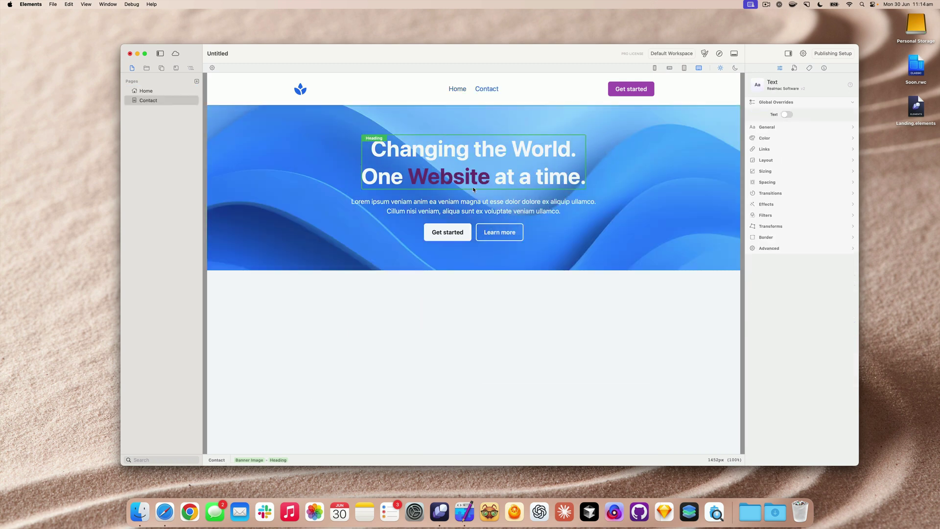
# - Replace the heading's final period with '!' and clear the purple formatting from 'Website'
pyautogui.click(587, 177)
pyautogui.press('BackSpace')
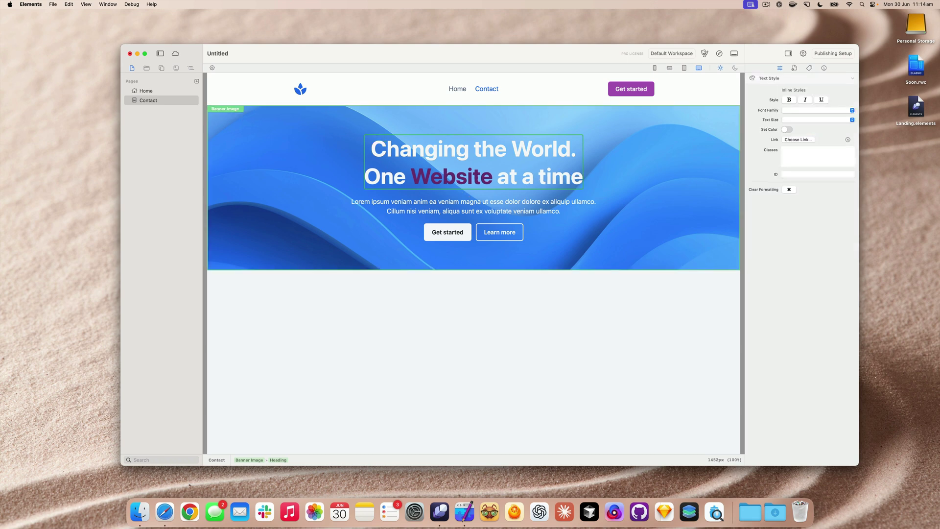
pyautogui.write('!')
pyautogui.doubleClick(448, 175)
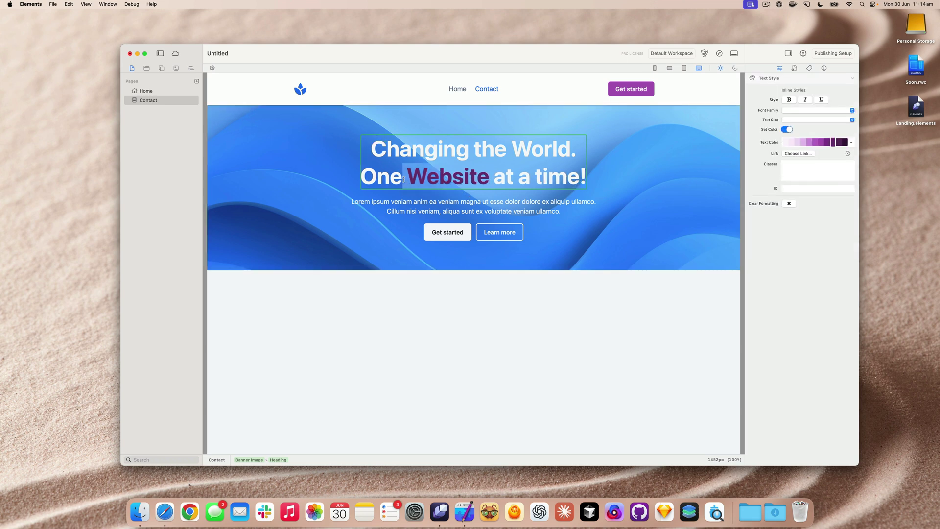
pyautogui.click(789, 205)
pyautogui.click(606, 151)
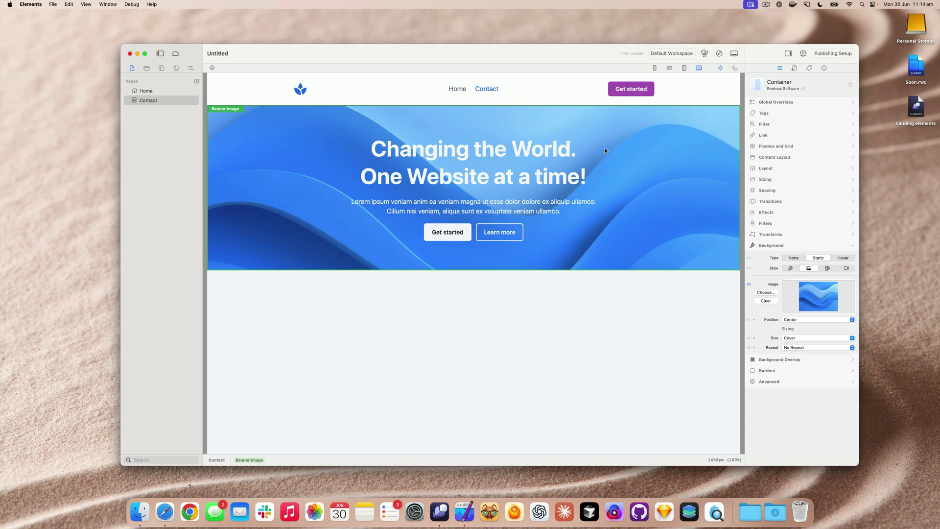
# - Verify the updated heading on Home, then return to Contact and select the banner heading
pyautogui.click(144, 91)
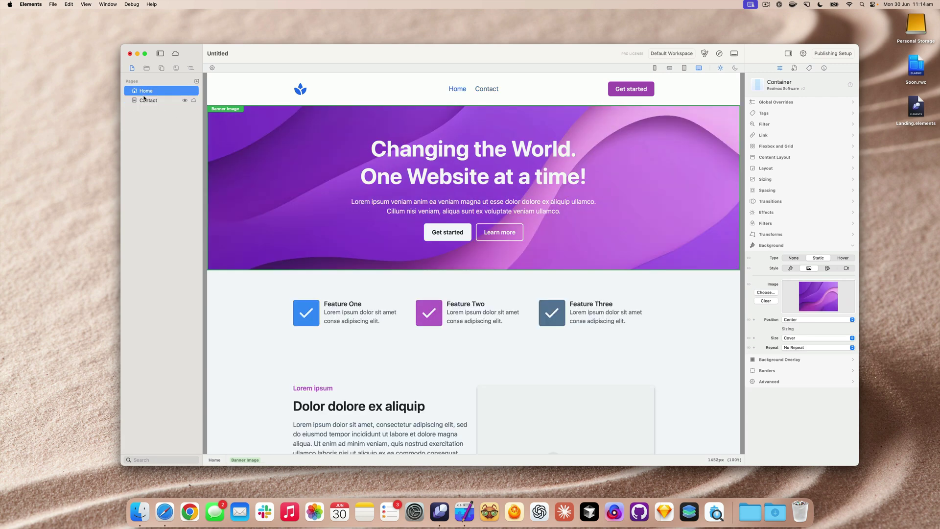
pyautogui.click(143, 101)
pyautogui.click(469, 153)
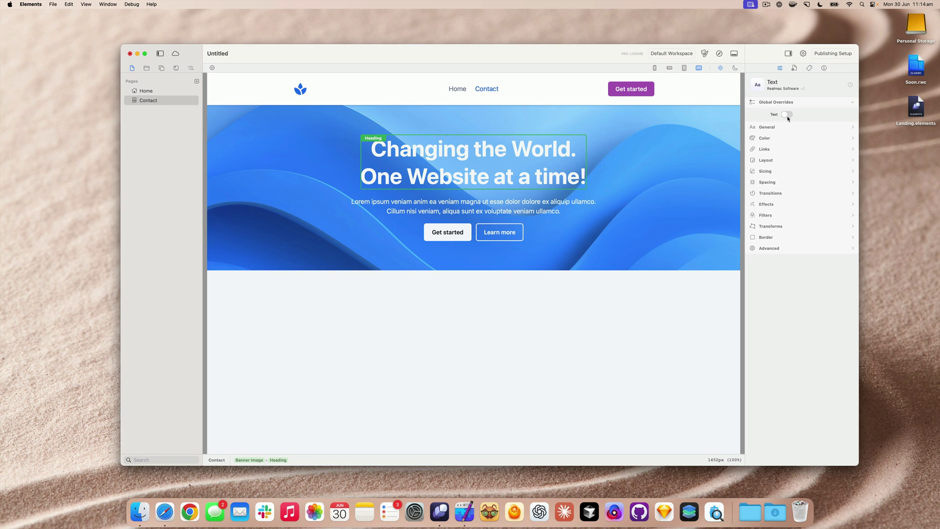
# - Override the global text and change the Contact heading to 'This is my contact page.' with 'Contact Us' below
pyautogui.click(787, 114)
pyautogui.doubleClick(451, 158)
pyautogui.press('super+a')
pyautogui.write('Thi')
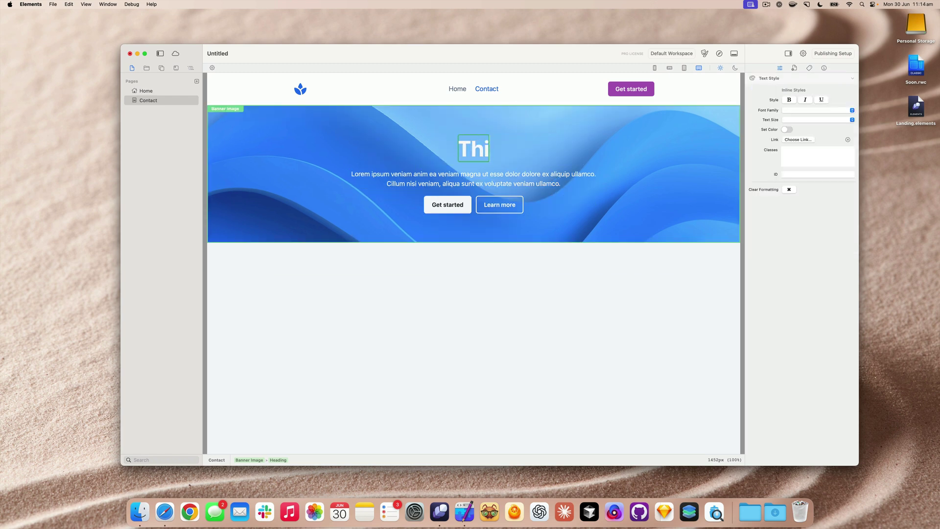
pyautogui.write('s is my cojnta')
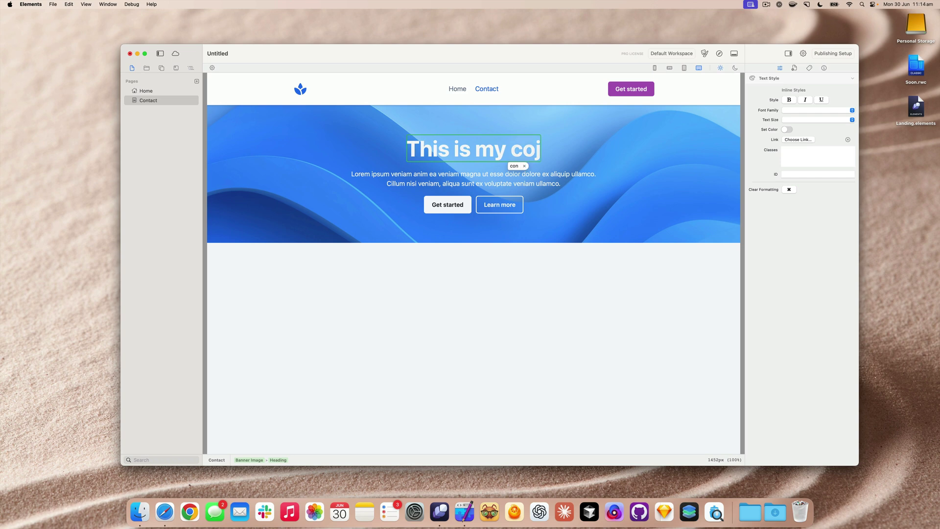
pyautogui.press('BackSpace')
pyautogui.press('BackSpace')
pyautogui.press('BackSpace')
pyautogui.press('BackSpace')
pyautogui.write('m')
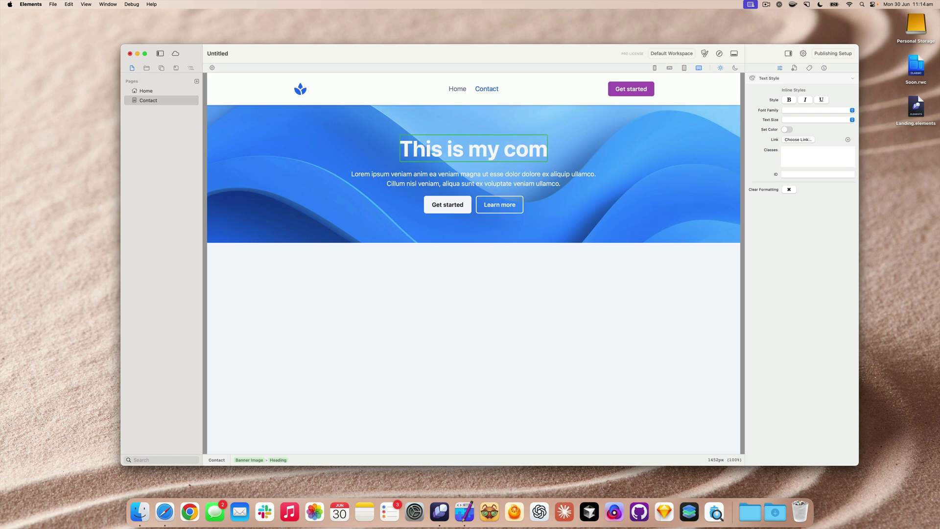
pyautogui.press('BackSpace')
pyautogui.write('ntact page.')
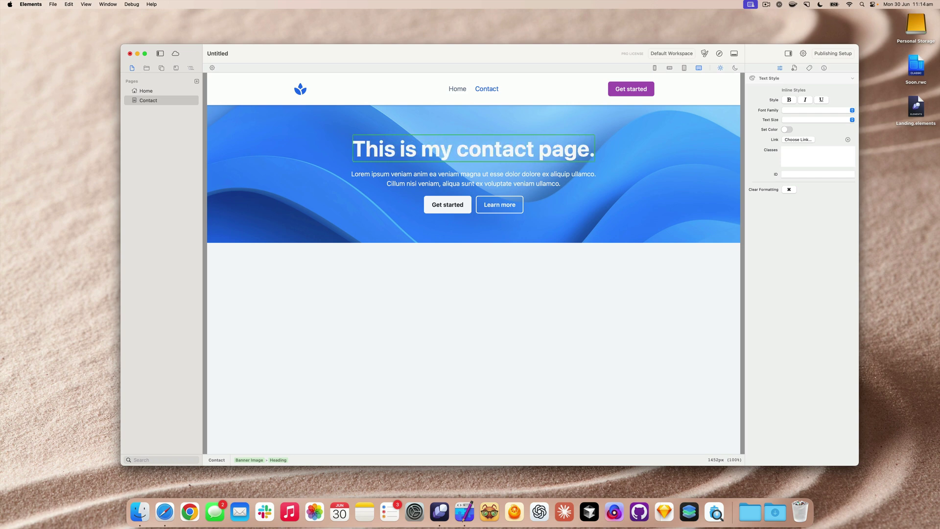
pyautogui.write(' Contact Us')
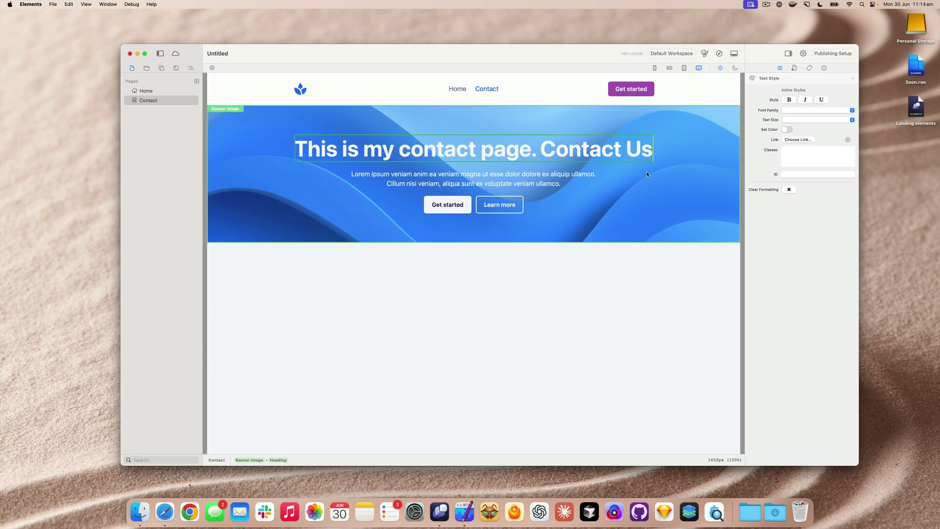
pyautogui.press('BackSpace')
pyautogui.hotkey('shift', 'Return')
pyautogui.click(683, 127)
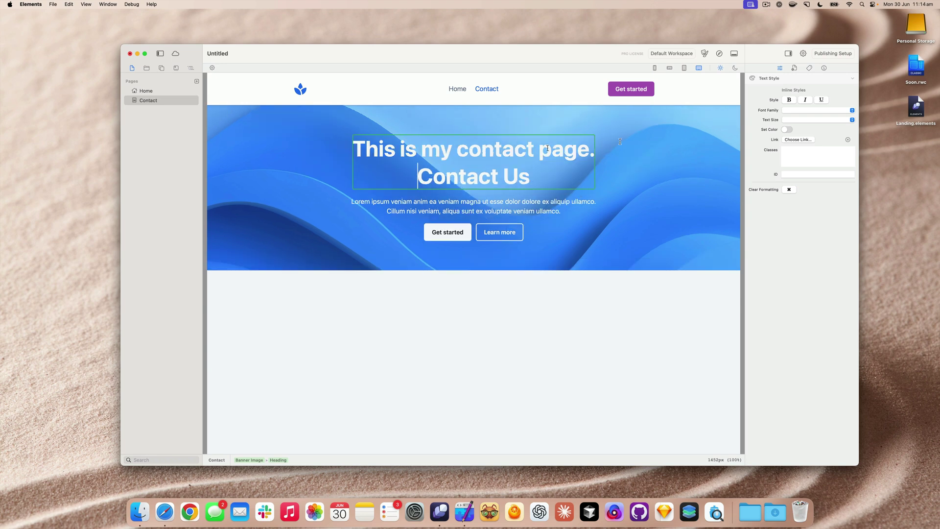
# - Switch back and forth between the Home and Contact pages to compare them
pyautogui.click(159, 92)
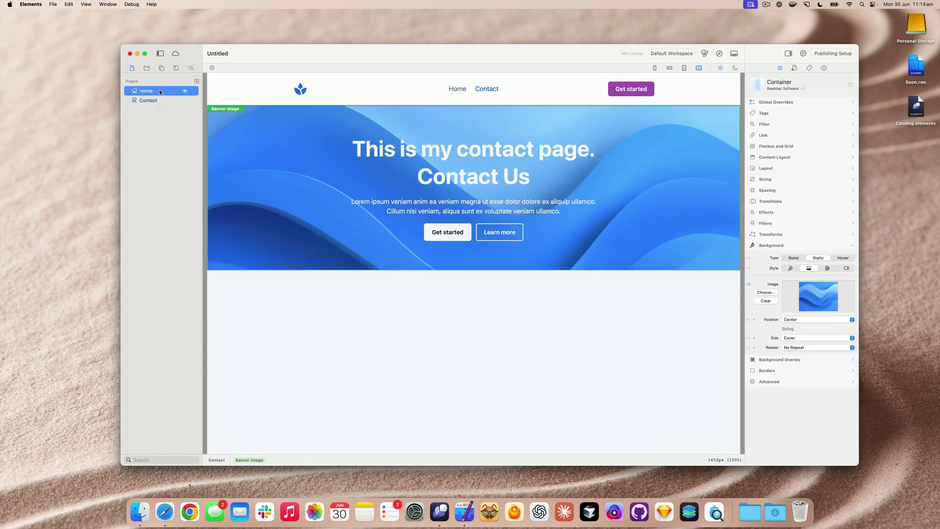
pyautogui.click(155, 101)
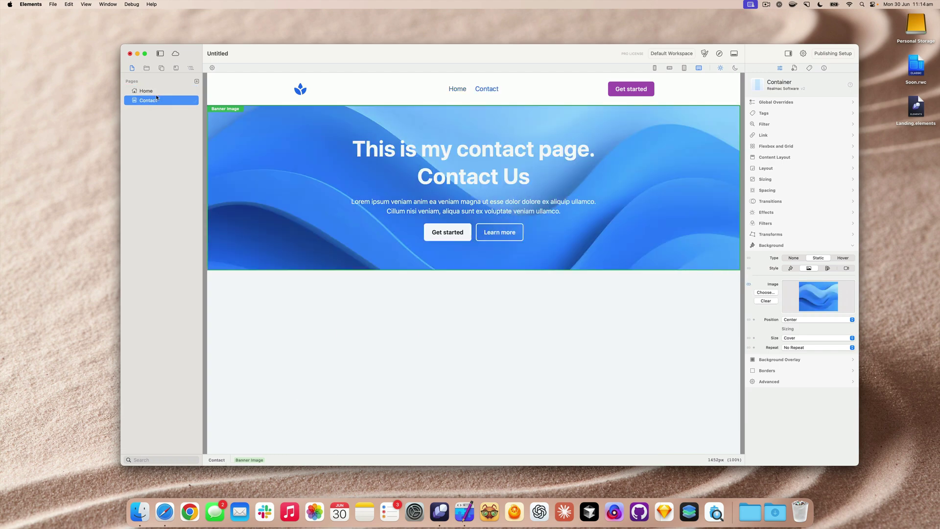
pyautogui.press('Up')
pyautogui.press('Down')
pyautogui.click(156, 93)
pyautogui.click(157, 101)
pyautogui.click(162, 93)
pyautogui.click(161, 100)
pyautogui.click(146, 91)
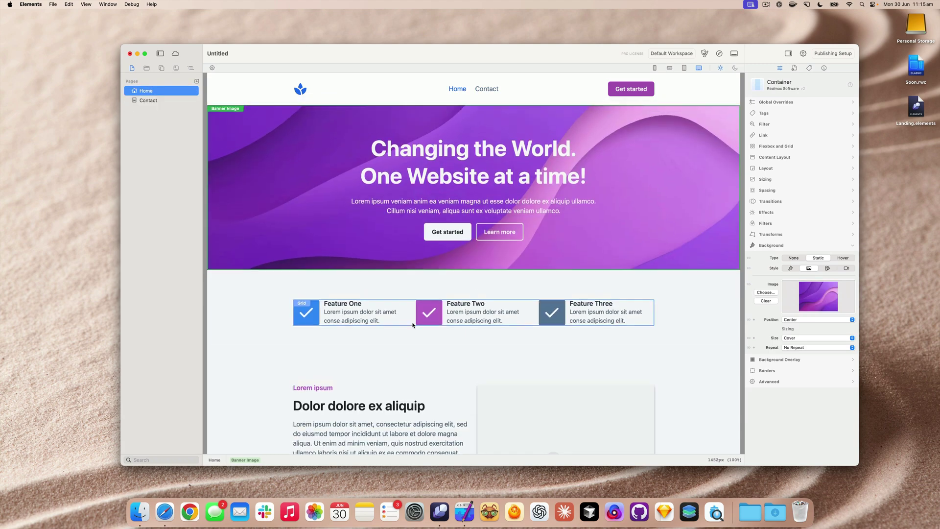
# - Scroll down Home and cut the Contact Us form section from it
pyautogui.scroll(-2, 412, 327)
pyautogui.scroll(-6, 412, 327)
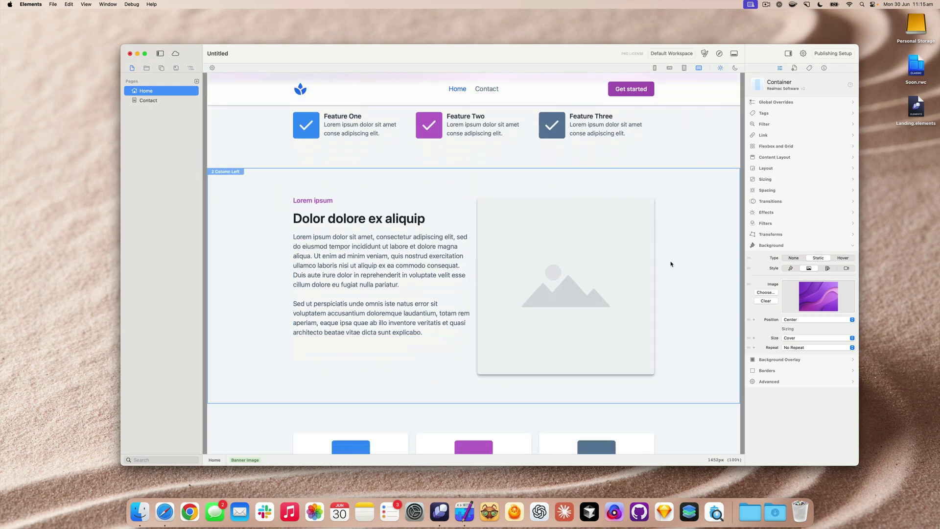
pyautogui.scroll(-20, 672, 265)
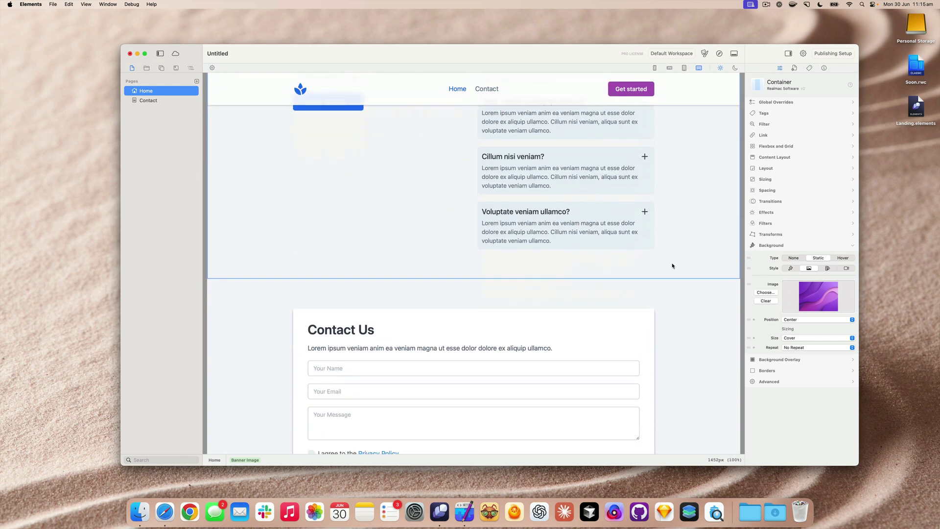
pyautogui.click(673, 269)
pyautogui.press('BackSpace')
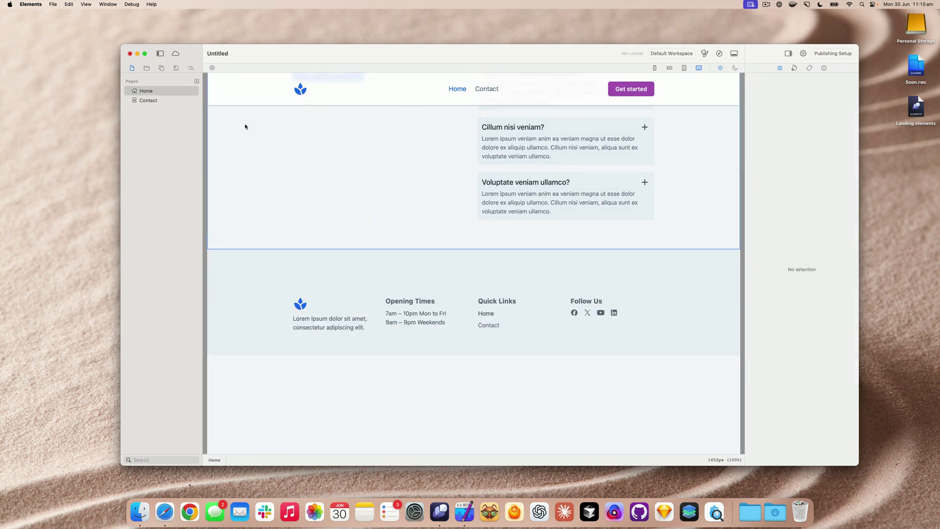
# - Paste the Contact Us section below the Contact page banner, then view Home without it
pyautogui.click(184, 100)
pyautogui.click(278, 164)
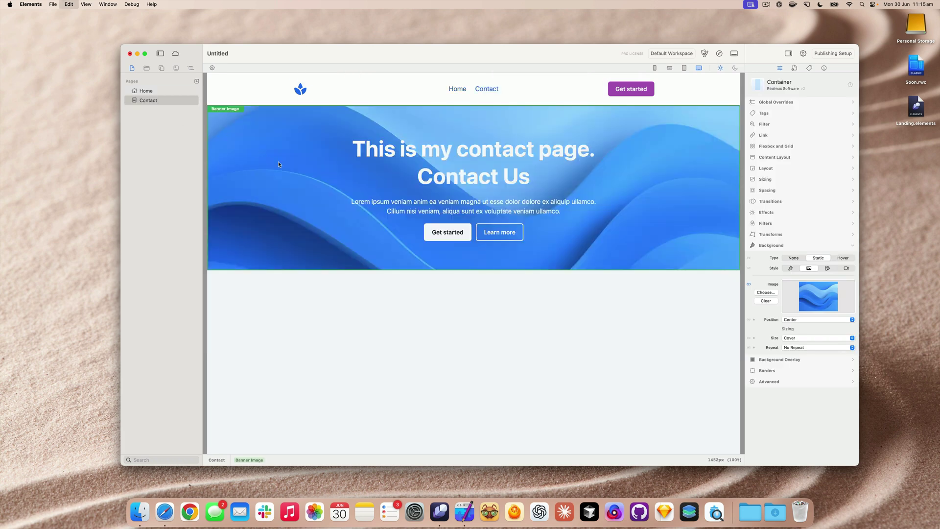
pyautogui.press('cmd+v')
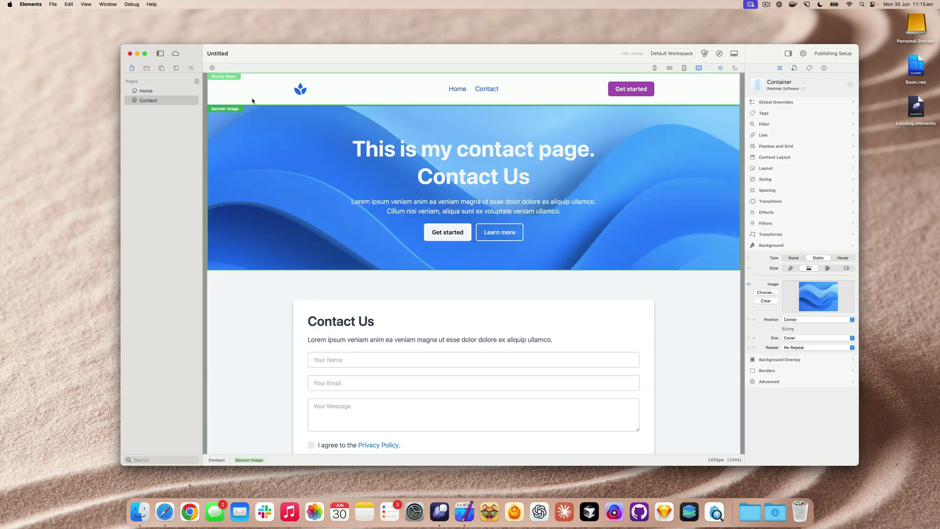
pyautogui.click(156, 91)
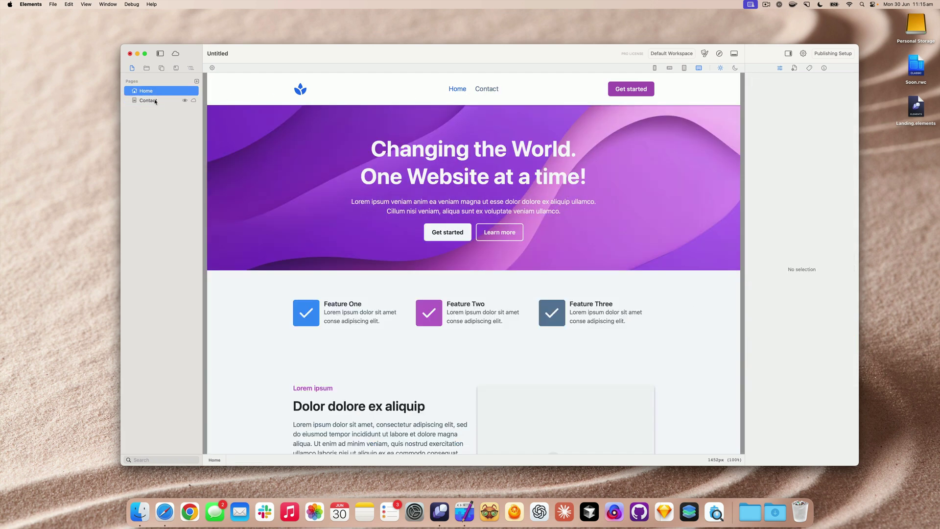
# - From the Contact page, create a new project via File > New Project using the North Eleven template
pyautogui.click(155, 100)
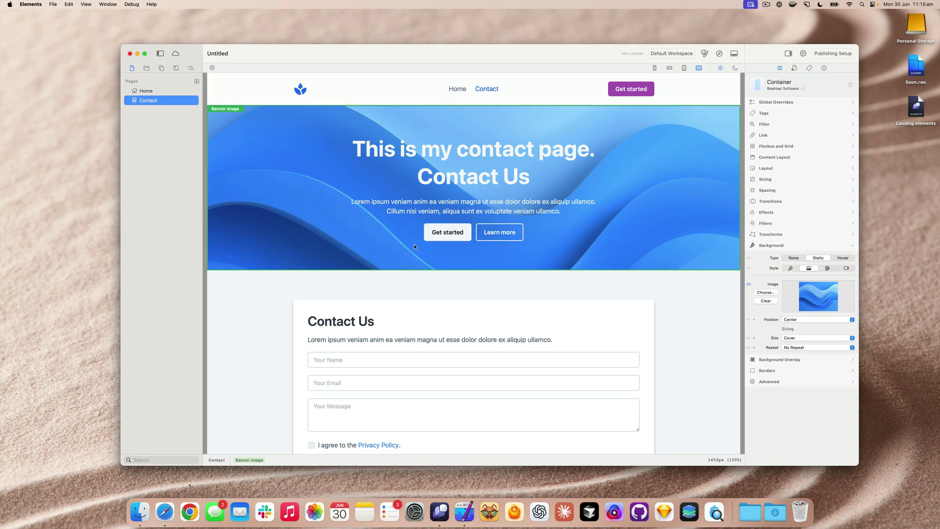
pyautogui.click(53, 5)
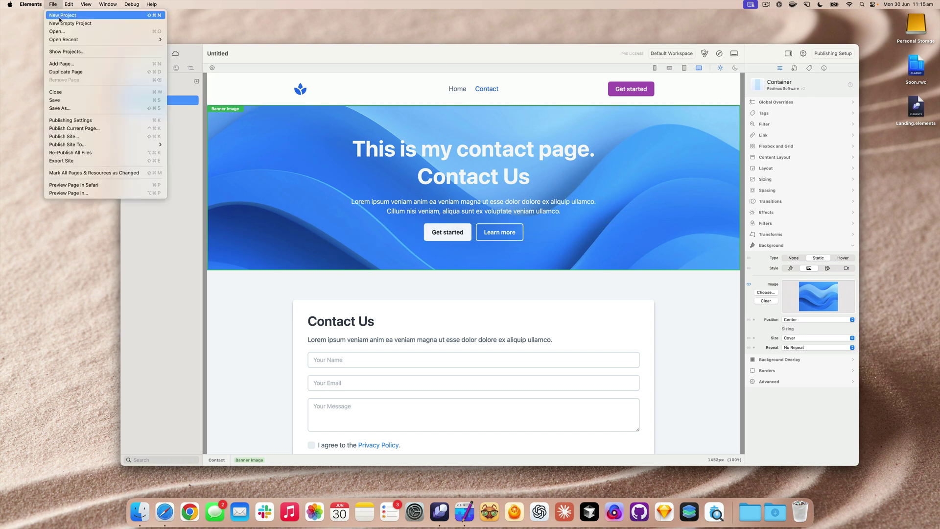
pyautogui.click(68, 15)
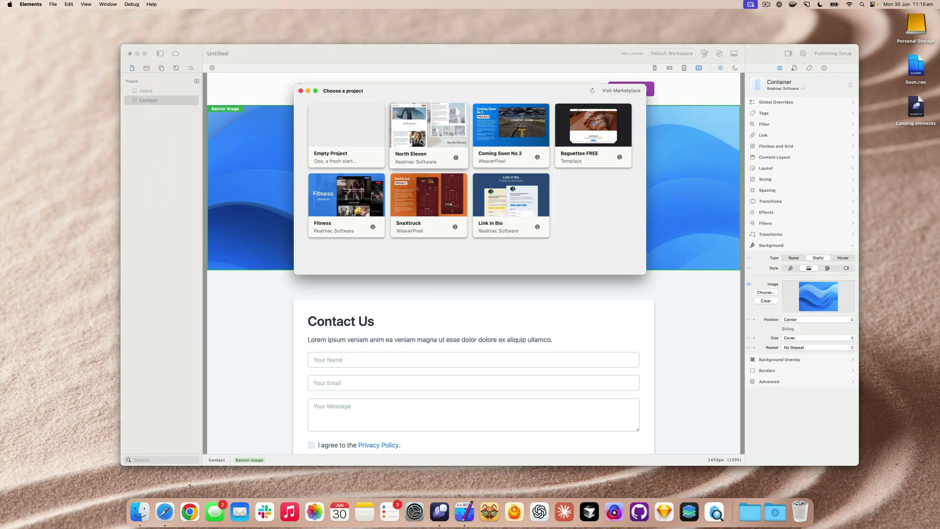
pyautogui.click(433, 128)
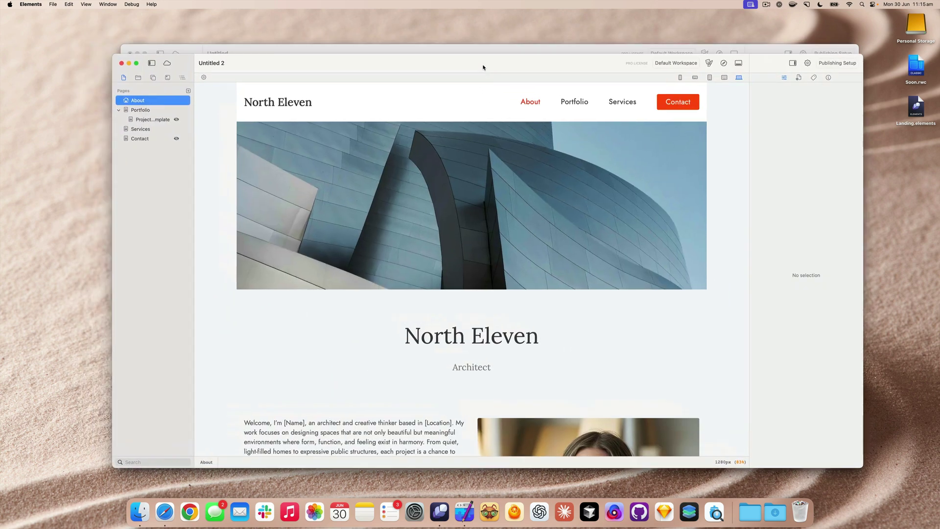
# - Browse the North Eleven About, Portfolio, Services and Contact pages, then close Untitled 2 with Cmd+W
pyautogui.scroll(-5, 422, 210)
pyautogui.scroll(-10, 422, 210)
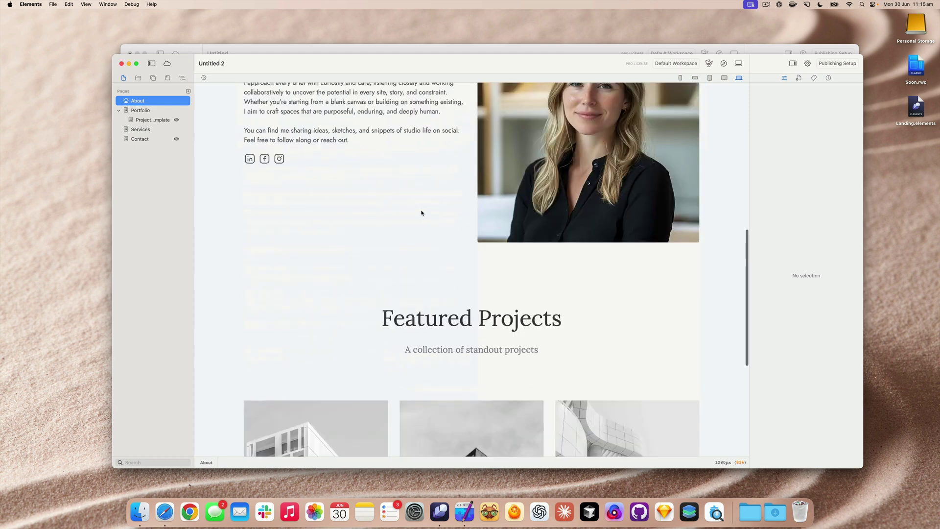
pyautogui.scroll(6, 422, 211)
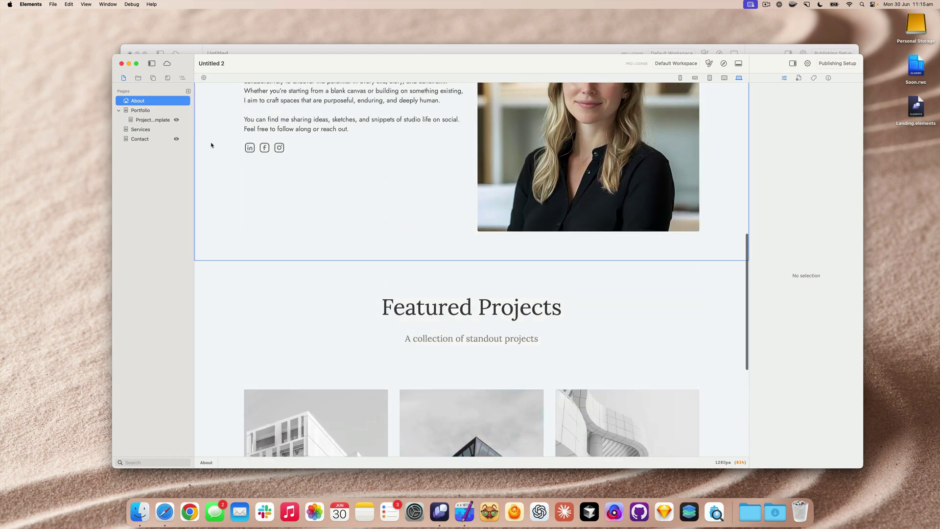
pyautogui.click(166, 109)
pyautogui.scroll(-2, 579, 335)
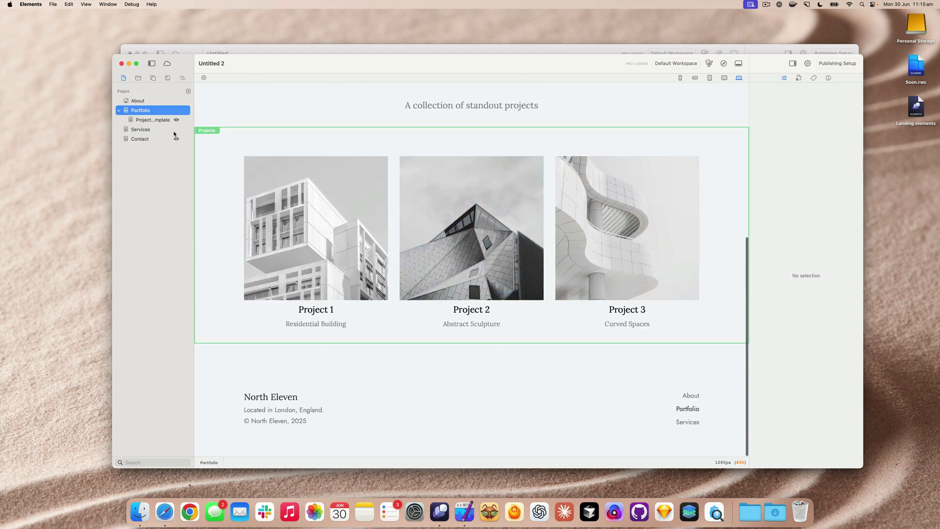
pyautogui.click(146, 129)
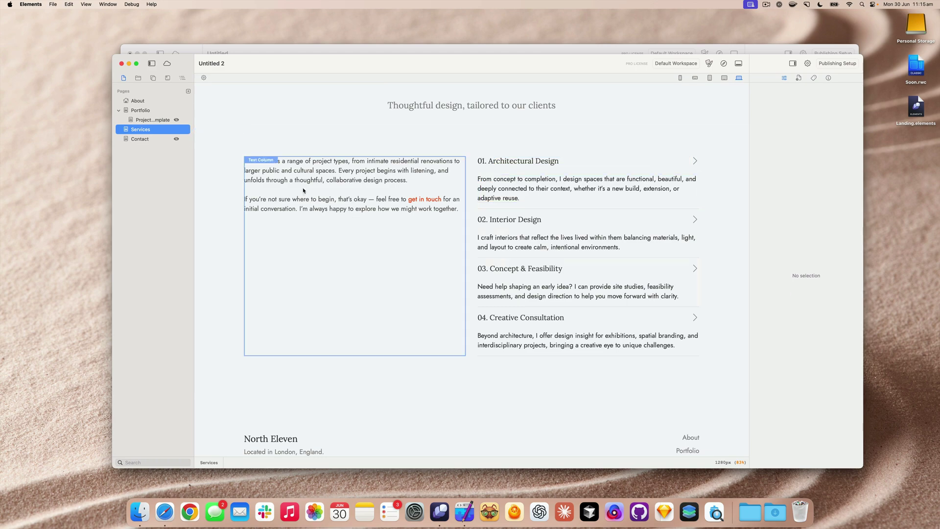
pyautogui.scroll(5, 295, 180)
pyautogui.click(136, 141)
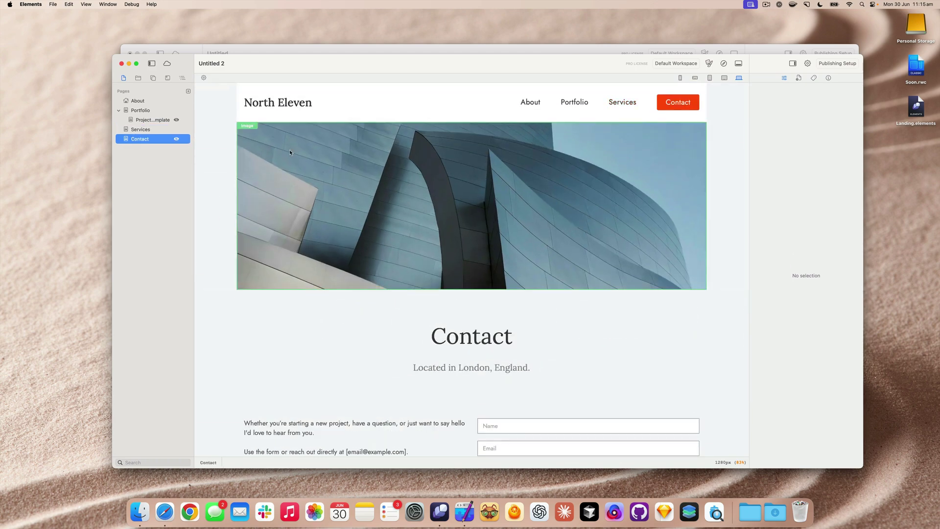
pyautogui.scroll(-10, 543, 238)
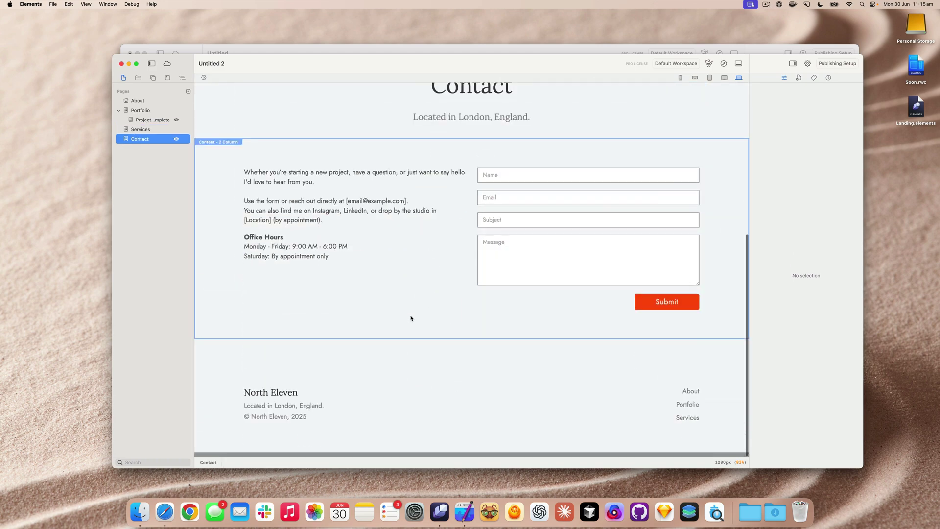
pyautogui.press('super+w')
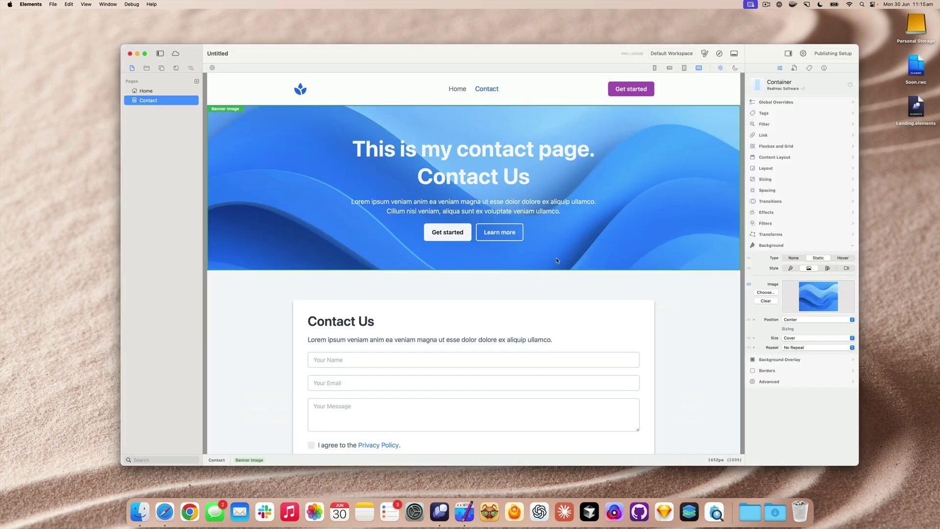
pyautogui.click(464, 511)
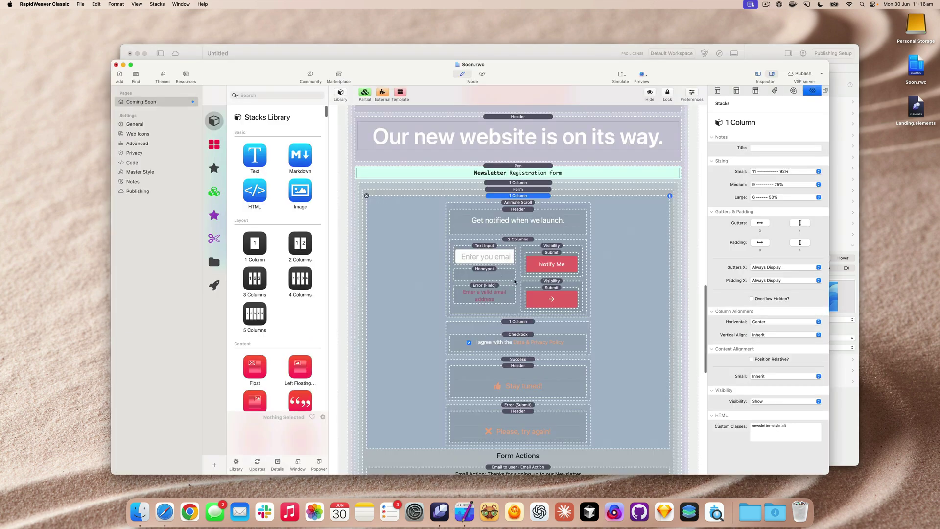
pyautogui.scroll(-5, 514, 282)
pyautogui.scroll(-5, 514, 282)
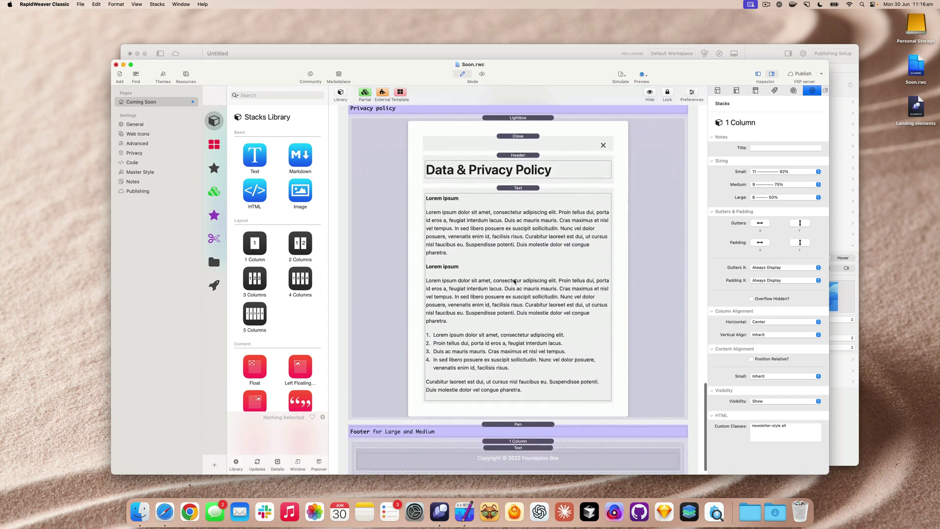
pyautogui.scroll(8, 515, 282)
pyautogui.scroll(10, 516, 281)
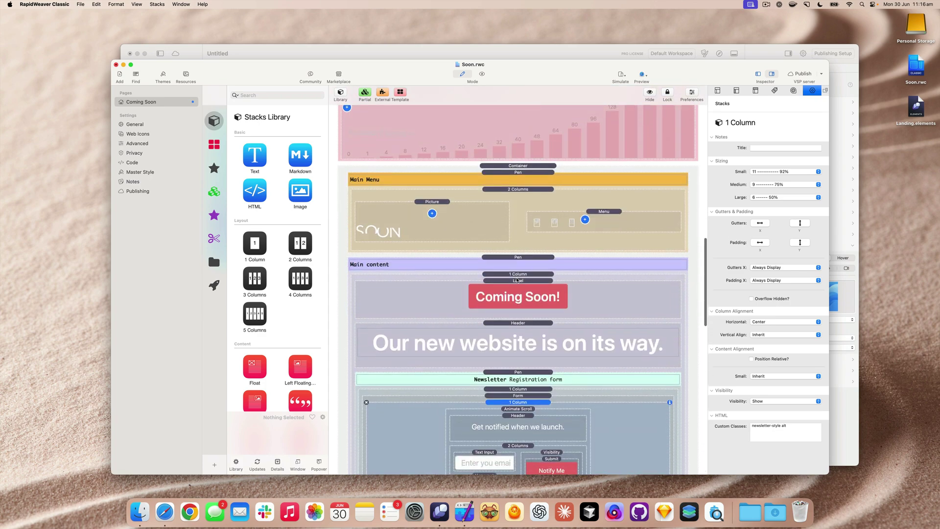
pyautogui.press('super+Tab')
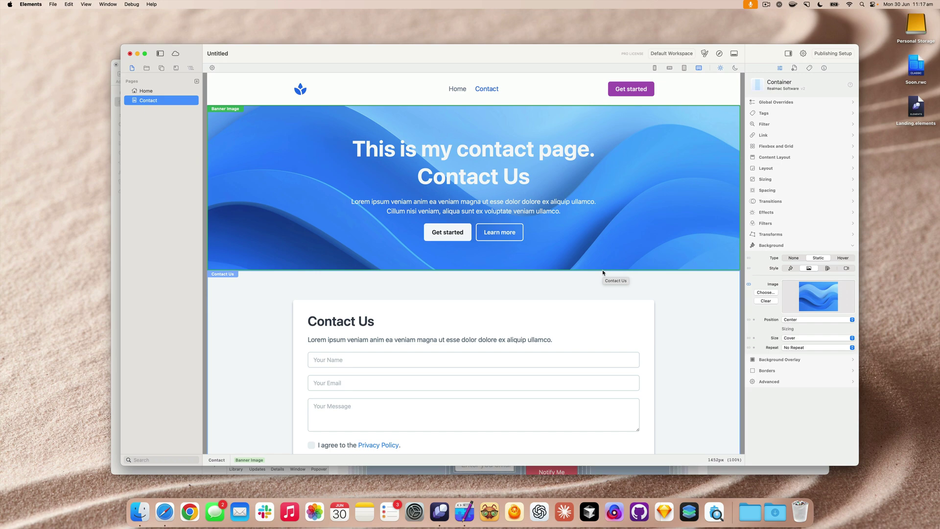
pyautogui.click(415, 470)
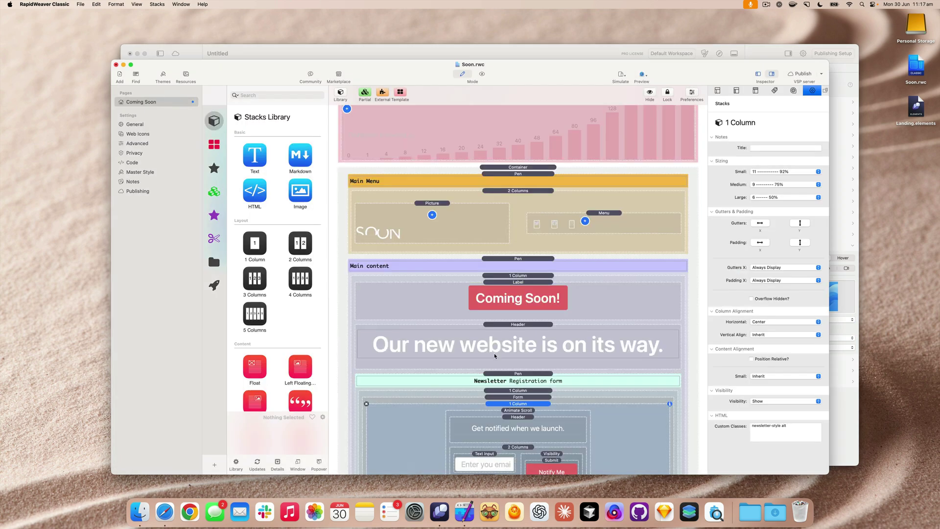
pyautogui.scroll(-10, 548, 220)
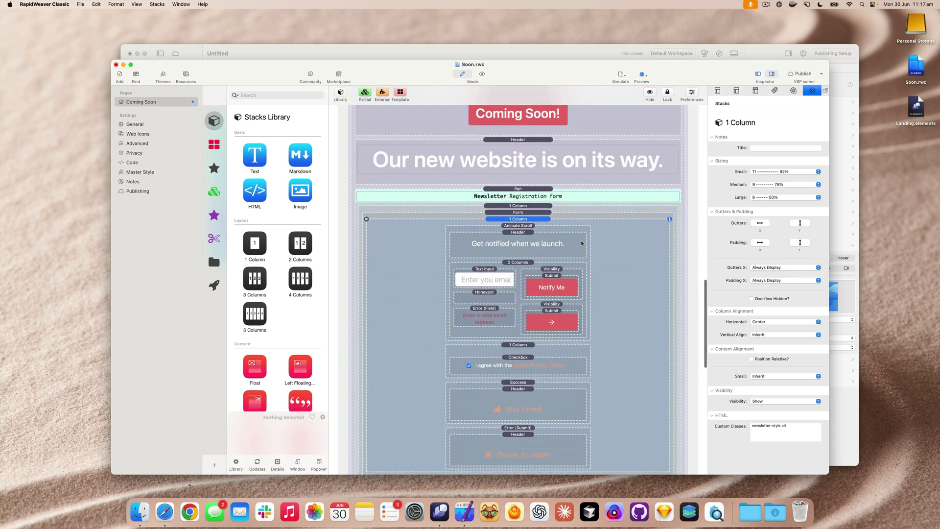
pyautogui.scroll(6, 564, 303)
pyautogui.scroll(3, 564, 303)
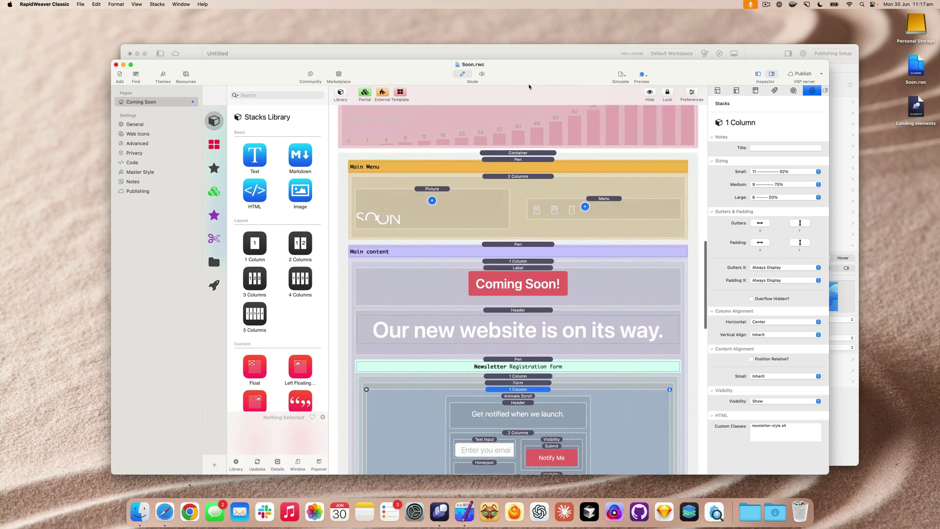
pyautogui.click(528, 54)
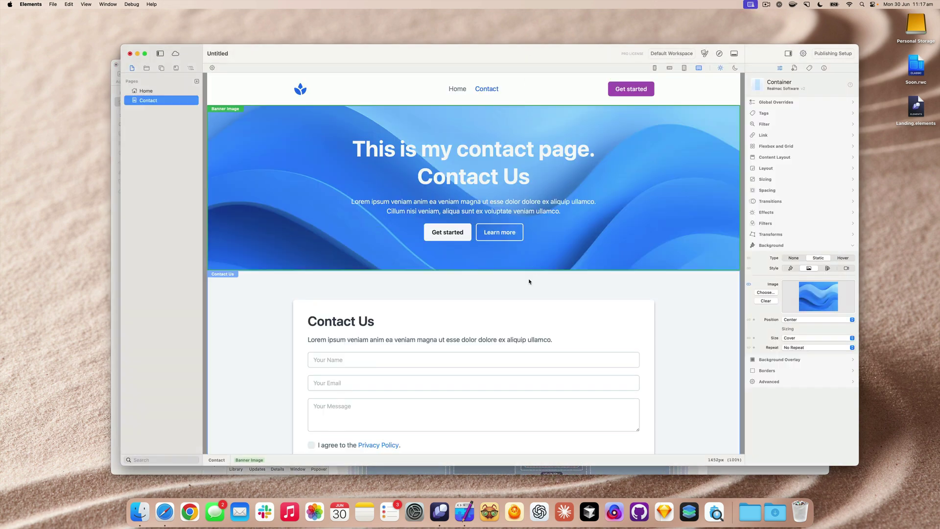
pyautogui.click(591, 207)
pyautogui.click(572, 175)
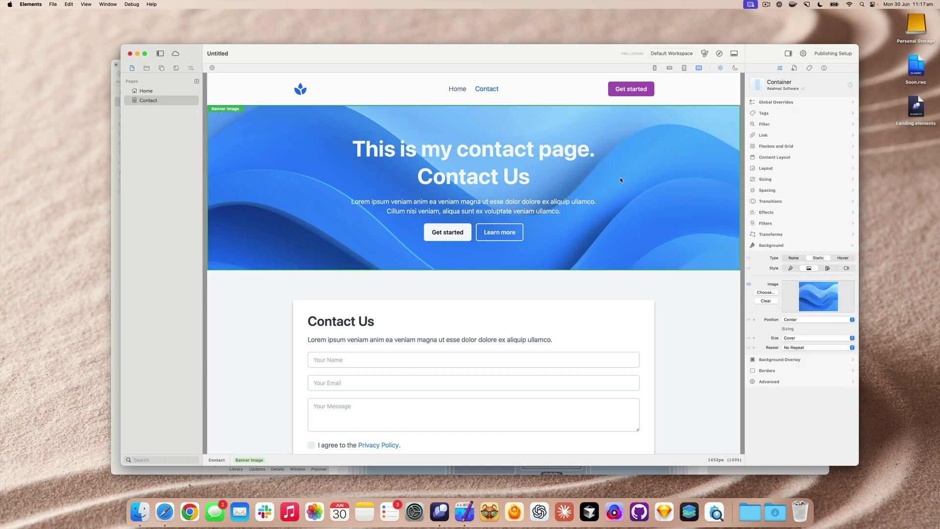